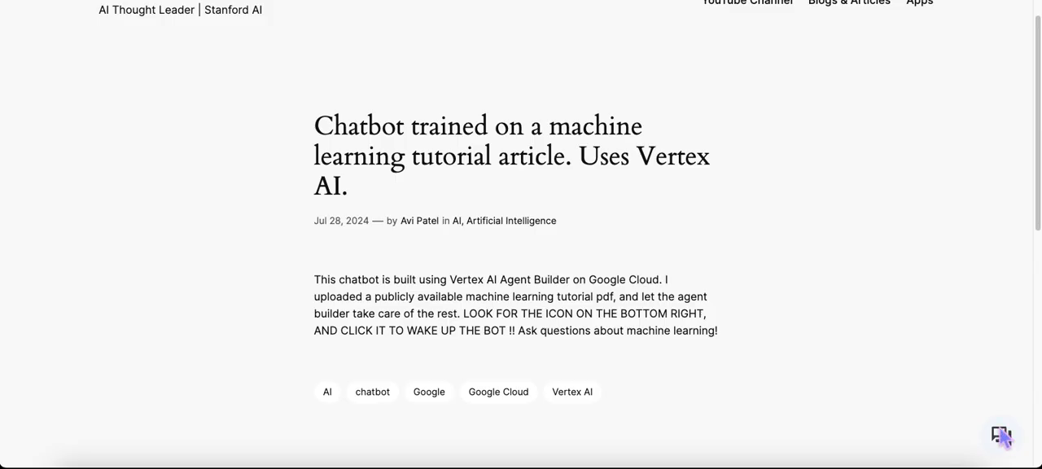
Step: Open the M/L Chatbot on the article page and ask it "what is reinforcement learning?"
scroll(556, 215, down, 1)
scroll(556, 216, down, 1)
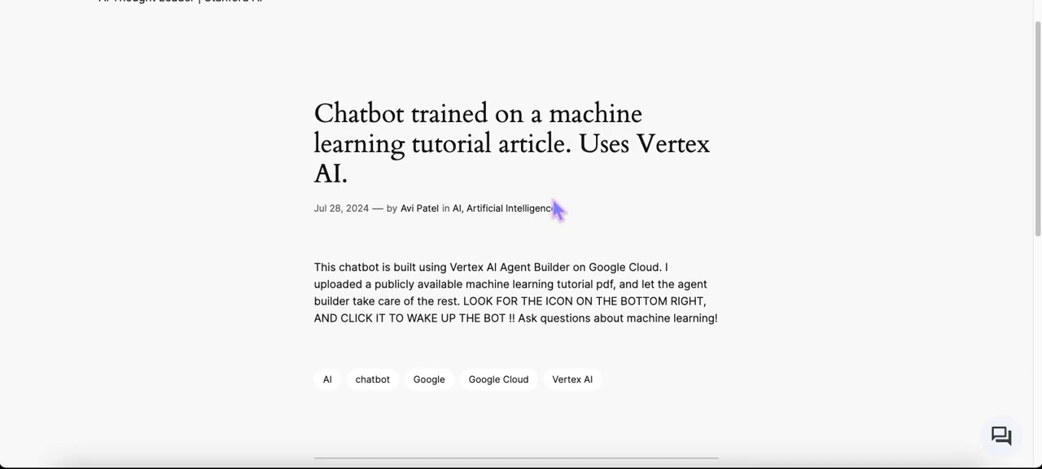
click(1009, 444)
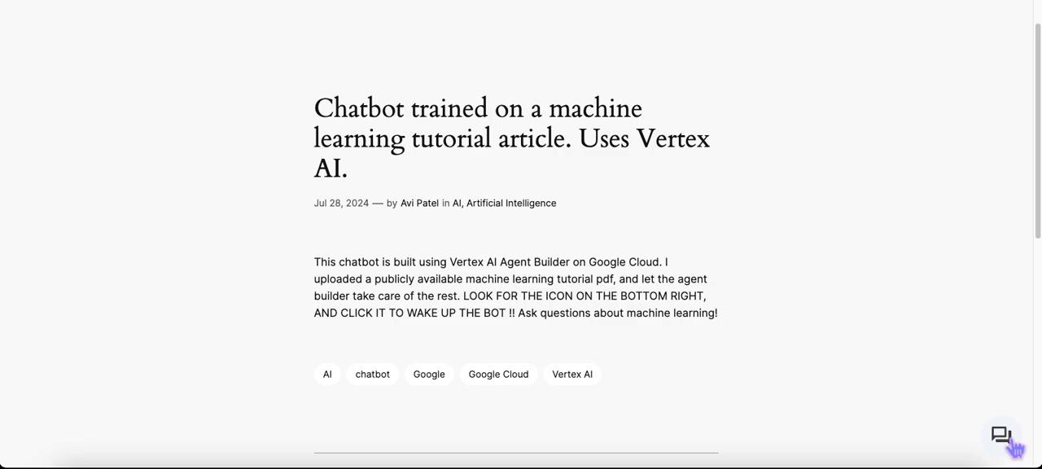
click(929, 386)
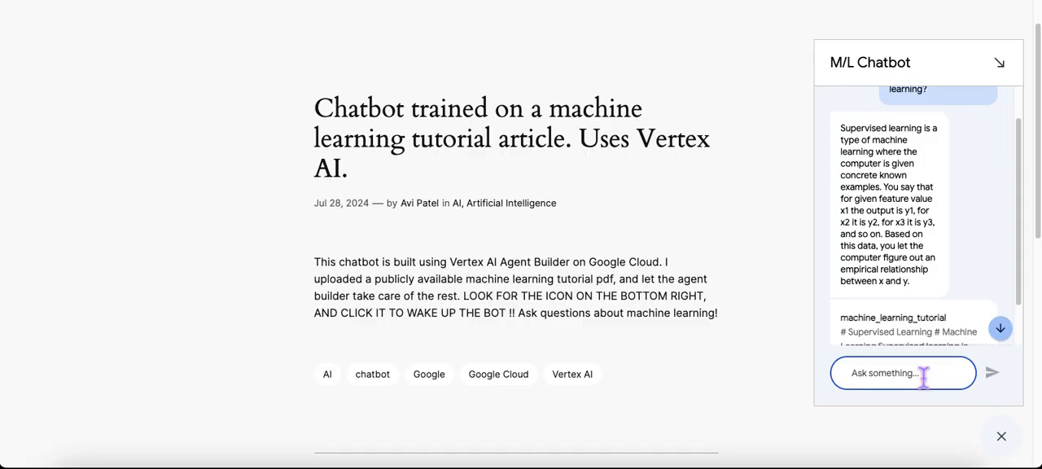
text(what is)
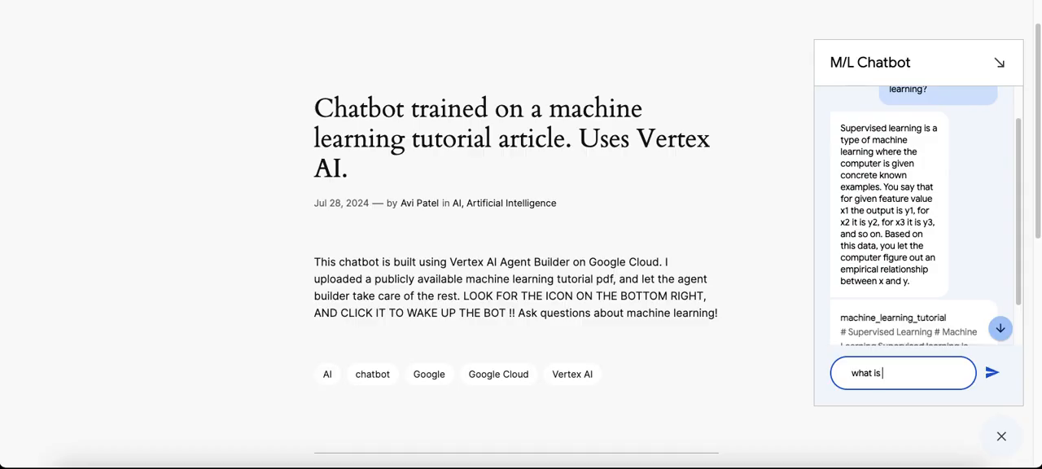
text( reinforce)
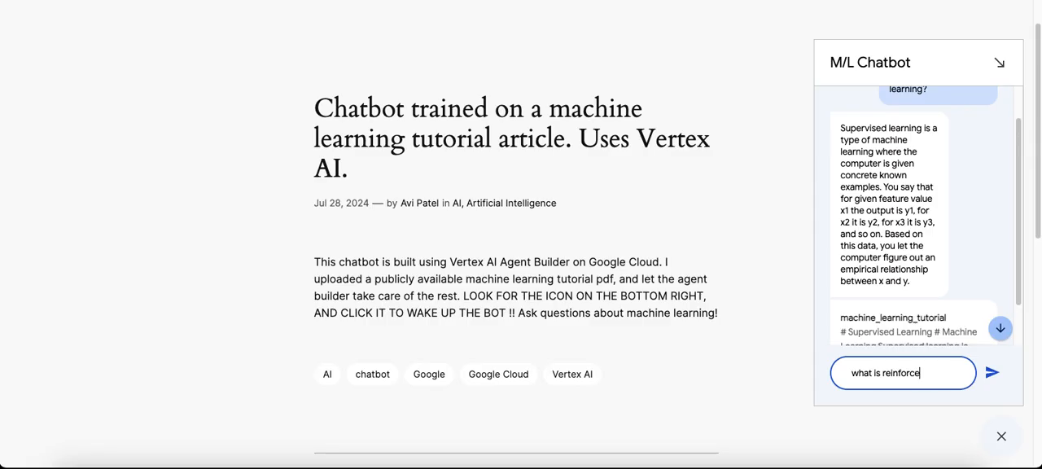
text(ment learnin)
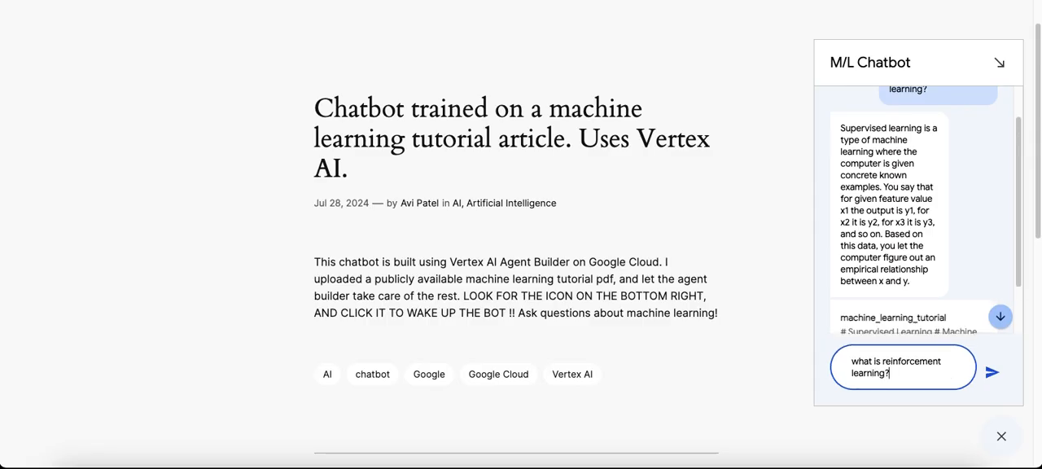
text(g?)
key(Return)
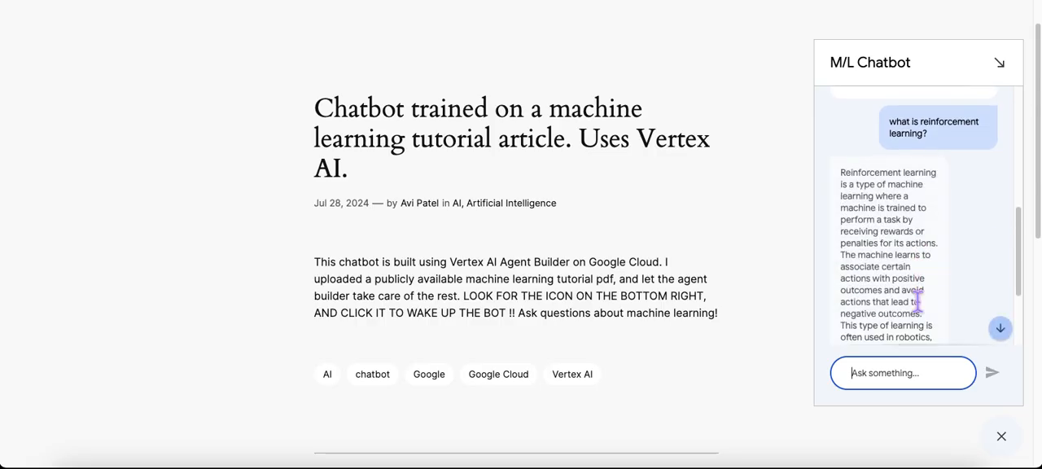
Step: Read the chatbot's reinforcement learning answer with its source citation and close the chat
scroll(926, 271, down, 1)
scroll(927, 271, down, 2)
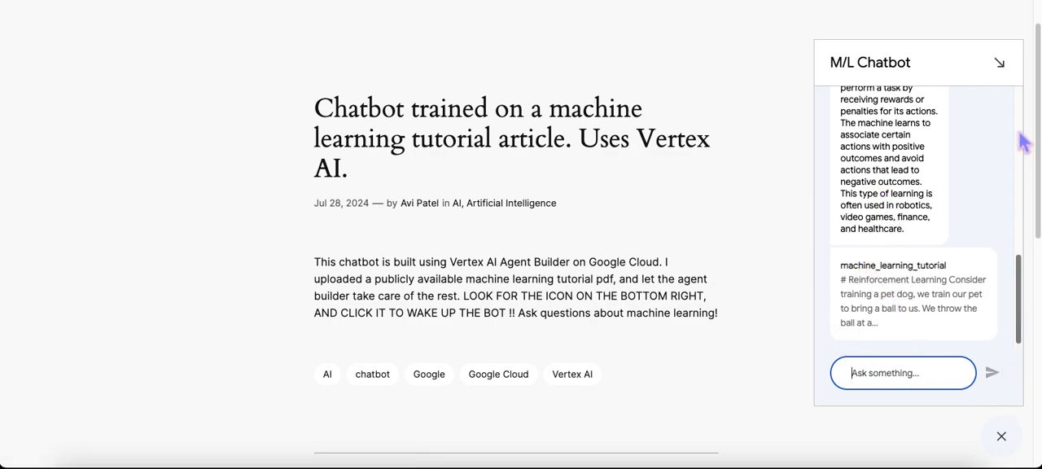
click(999, 64)
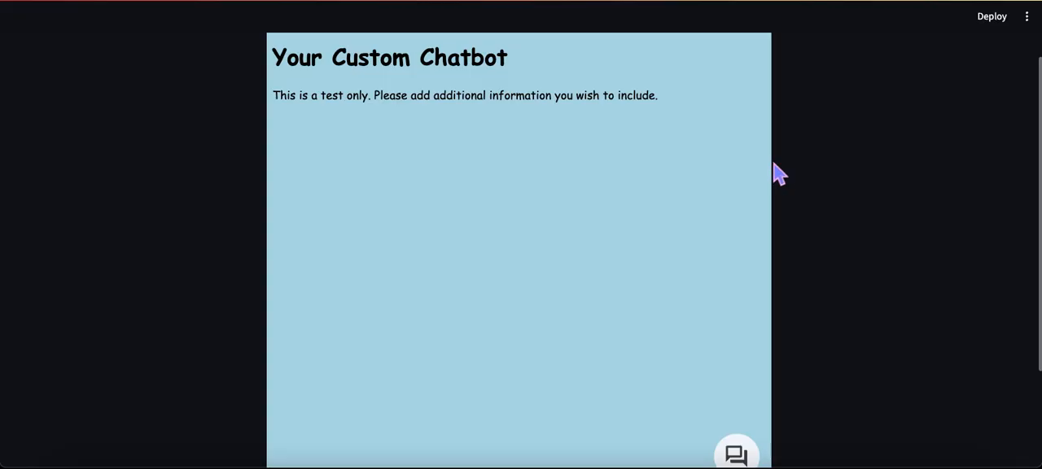
Step: On the Your Custom Chatbot page, open mlexpertbot, ask "what is unsupervised learning", and close the chat after reading the answer
scroll(792, 166, down, 1)
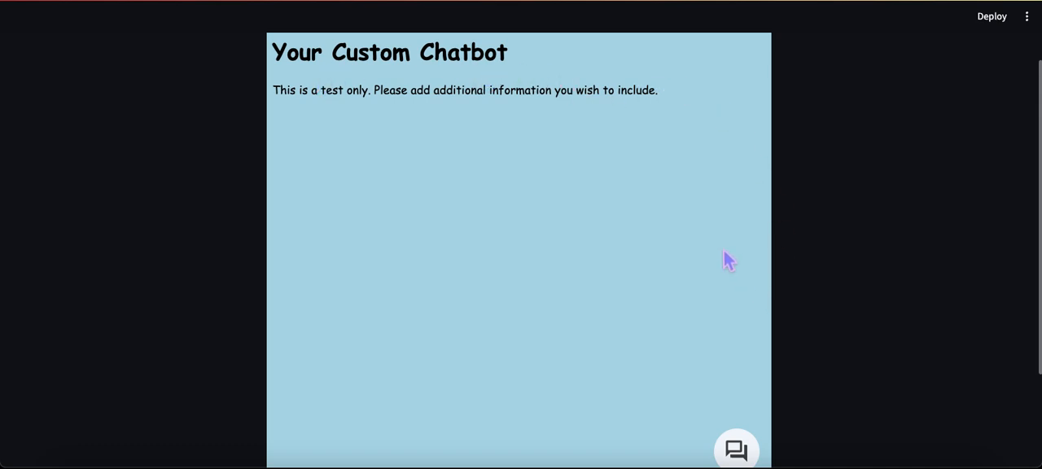
scroll(724, 268, down, 5)
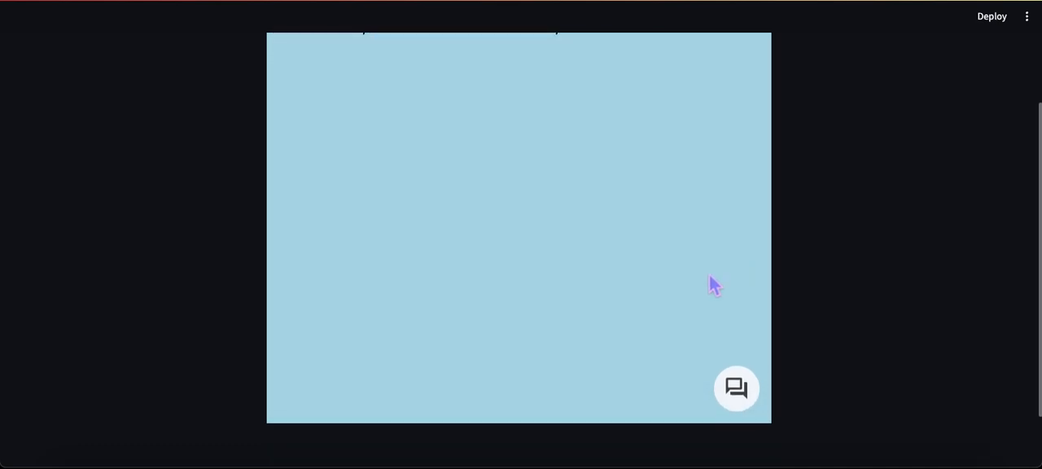
click(744, 399)
scroll(714, 337, up, 2)
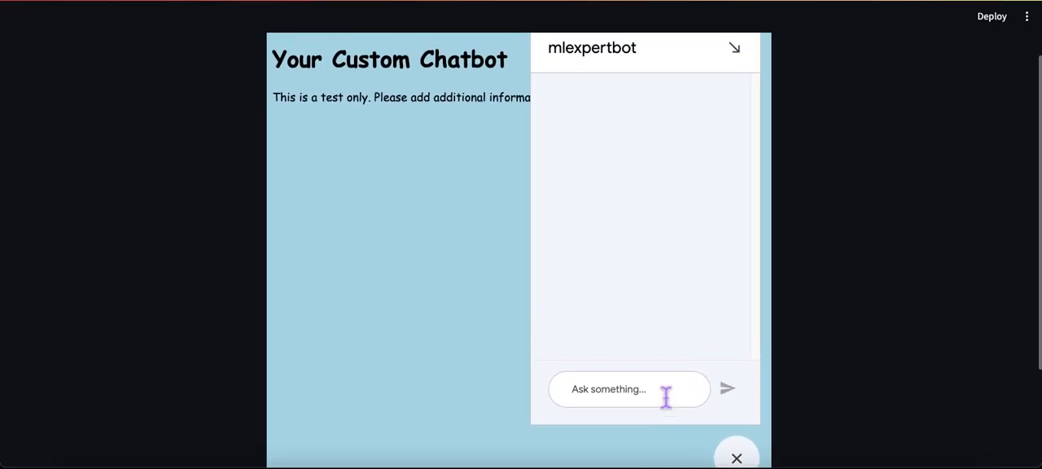
click(656, 396)
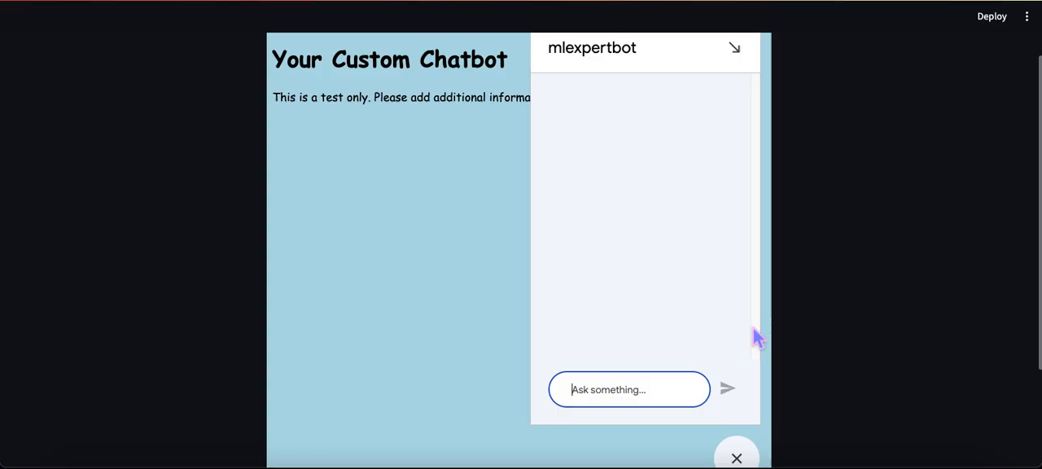
text(what is uns)
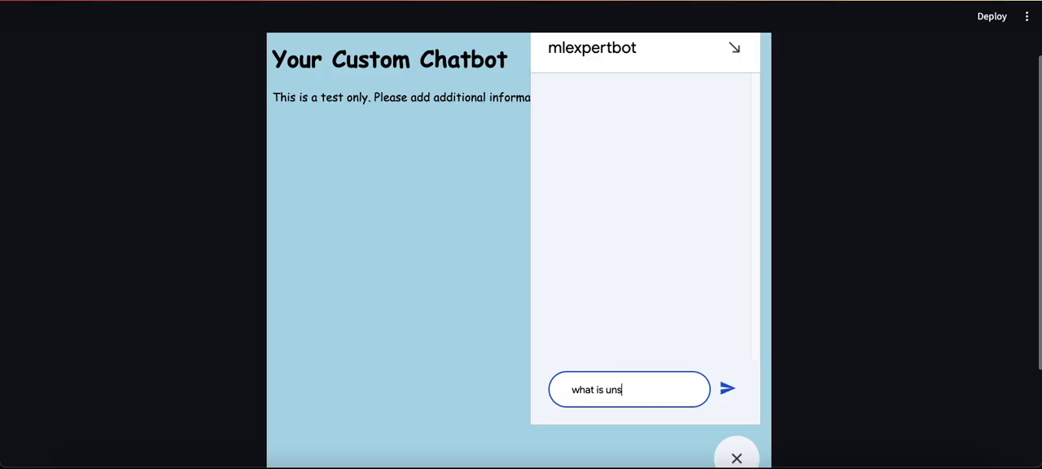
text(upervised learning?)
key(Return)
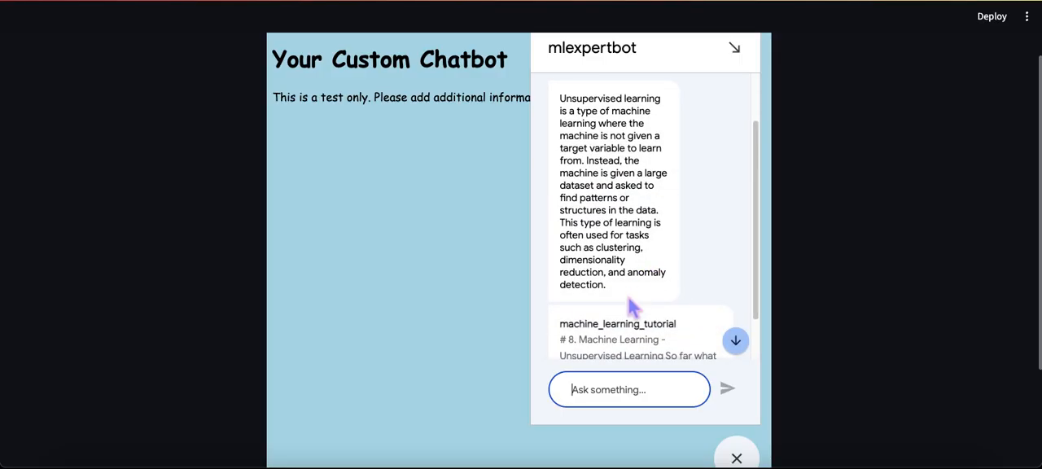
click(734, 49)
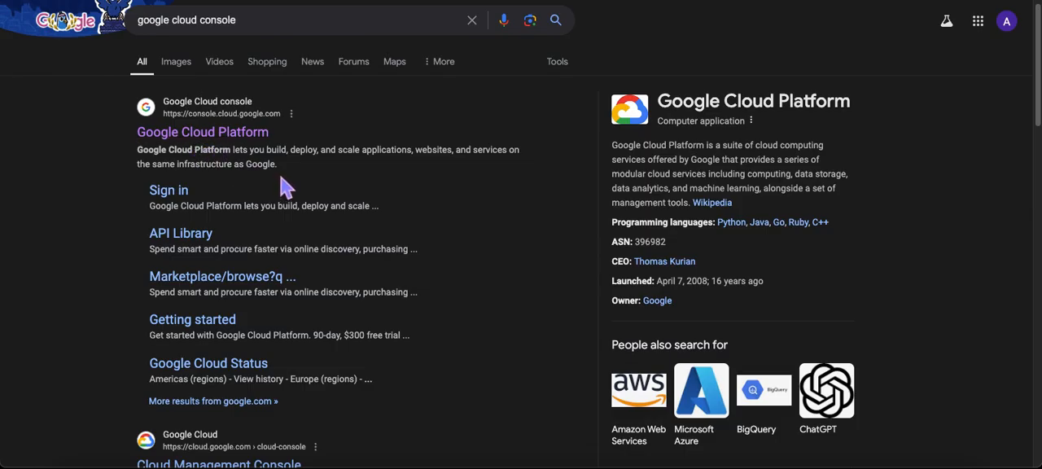
Step: Review the Google results for "google cloud console" and for "how to set up a project in google cloud console"
scroll(272, 169, down, 1)
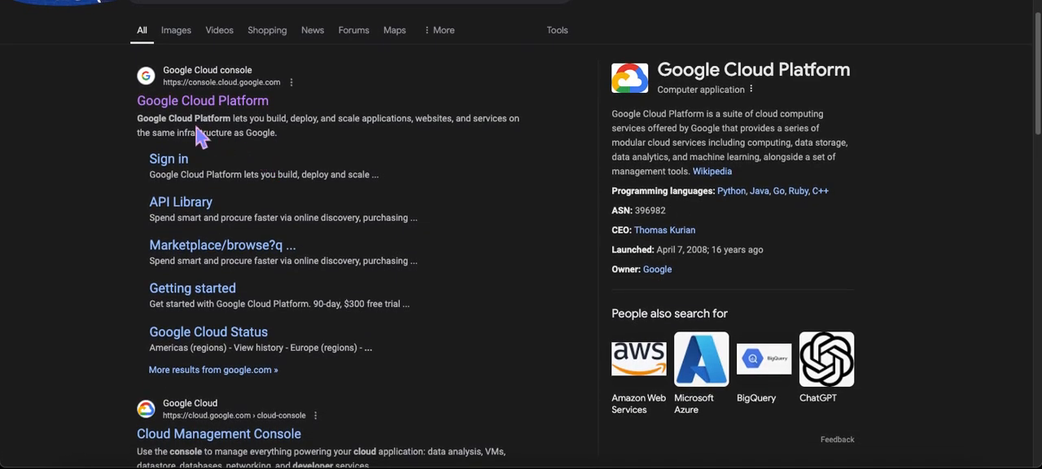
scroll(309, 199, down, 1)
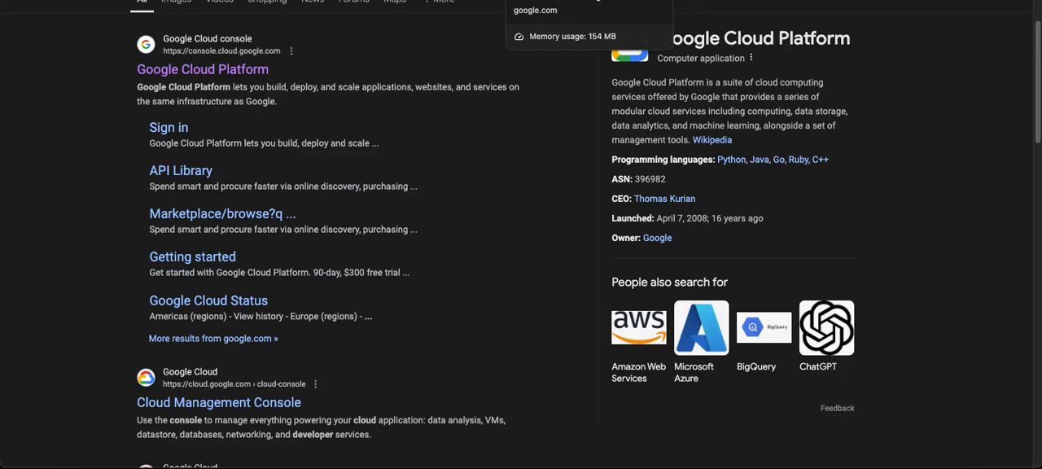
click(554, 0)
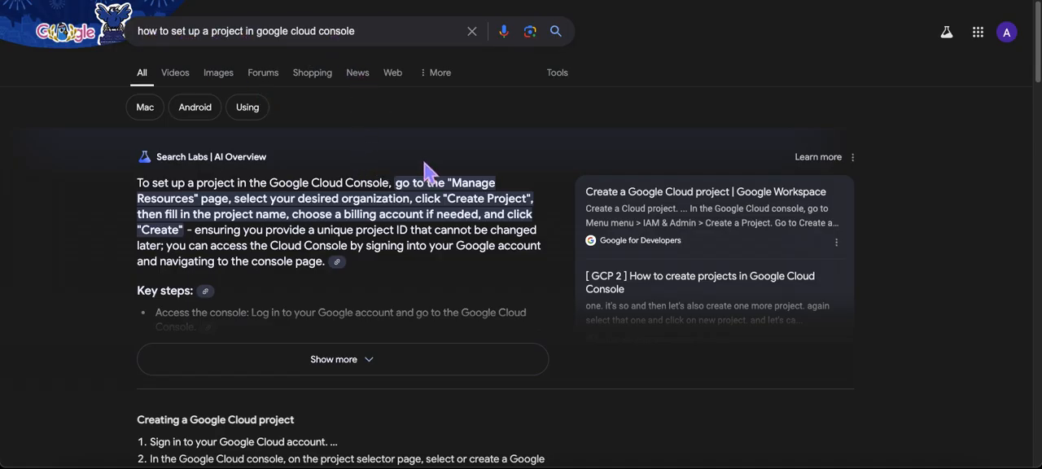
scroll(425, 172, down, 1)
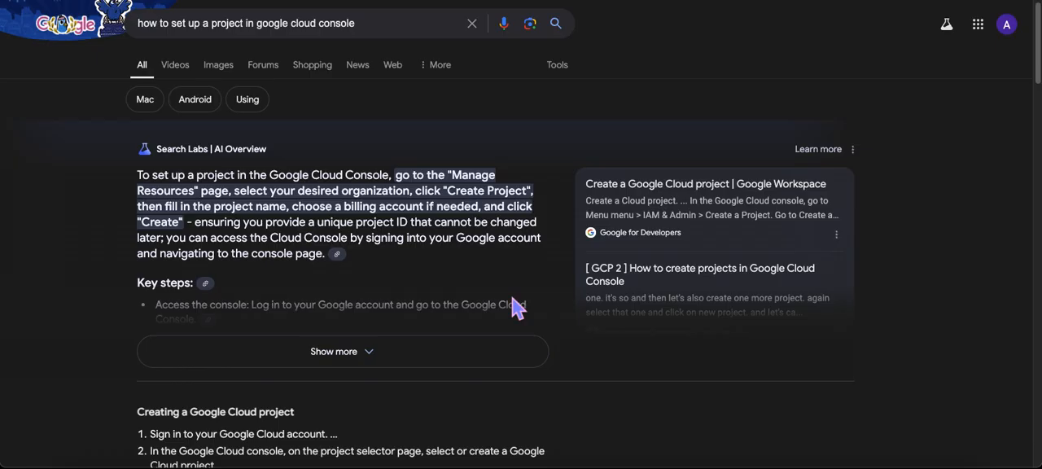
scroll(452, 283, down, 1)
scroll(431, 356, up, 1)
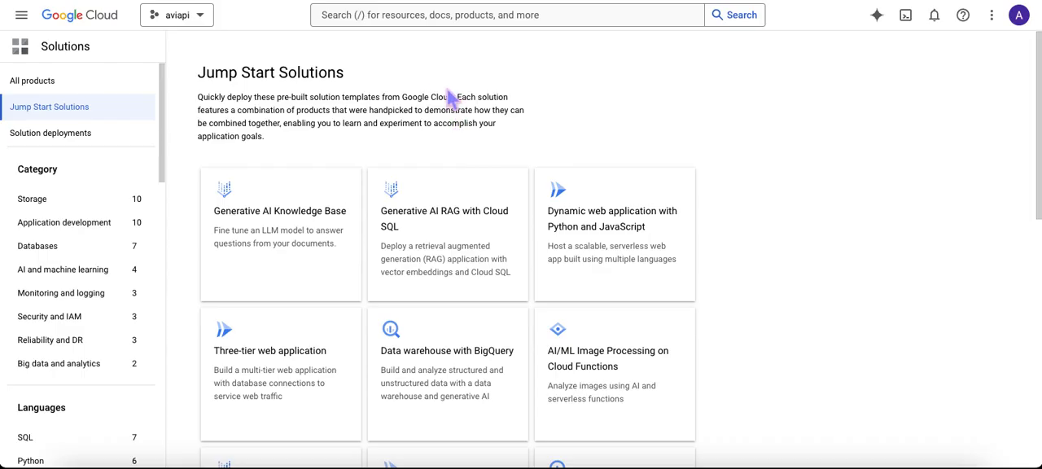
Step: Search the Google Cloud console for "dialogflow api" and open the Dialogflow API product details
click(390, 25)
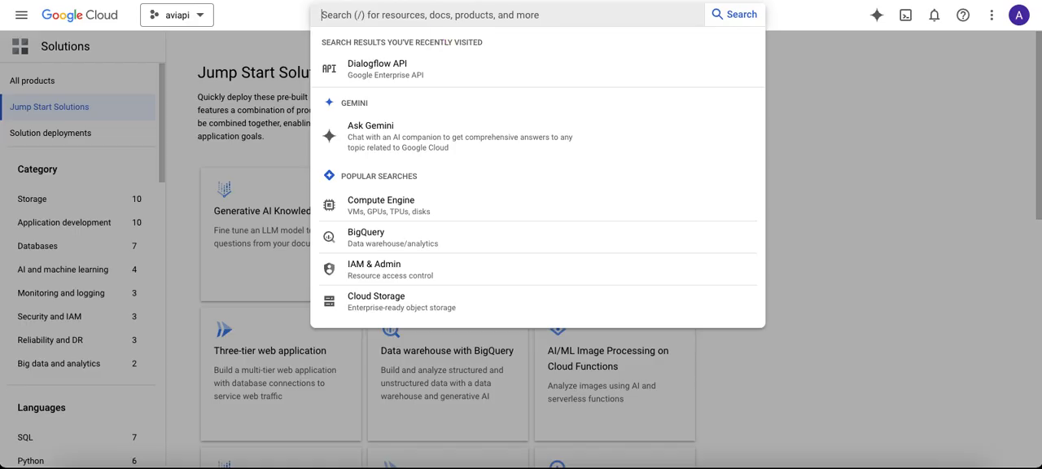
text(dialogflow api)
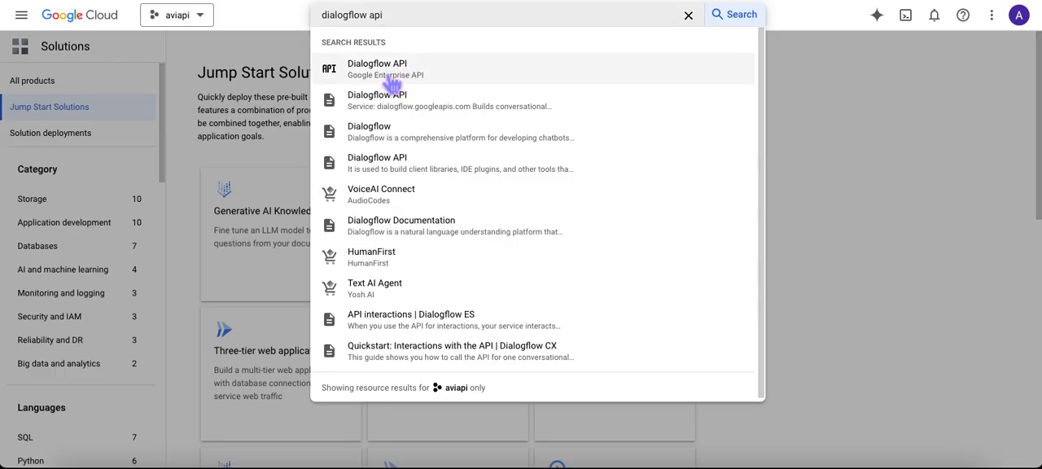
click(393, 79)
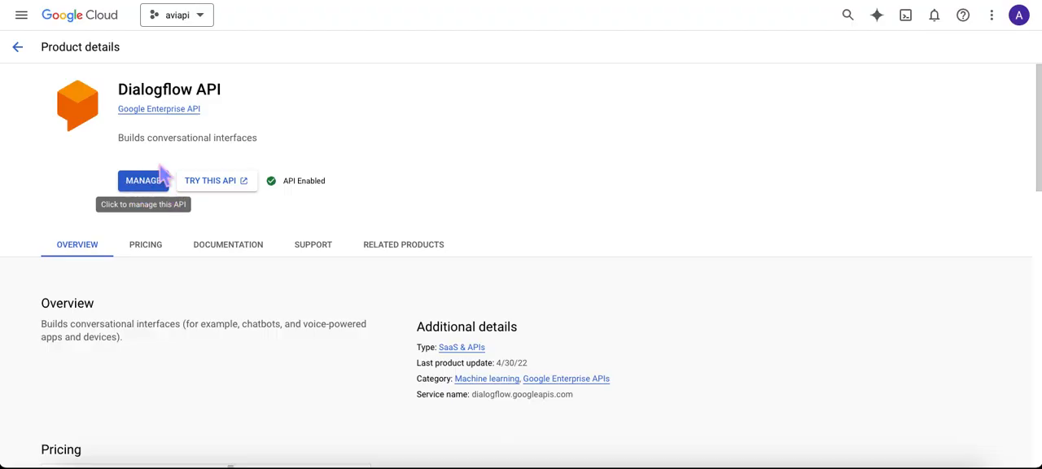
Step: Return to the Jump Start Solutions page, look up "vertex ai searc" in the console search, and clear and close the search
click(20, 0)
drag(401, 16, 317, 16)
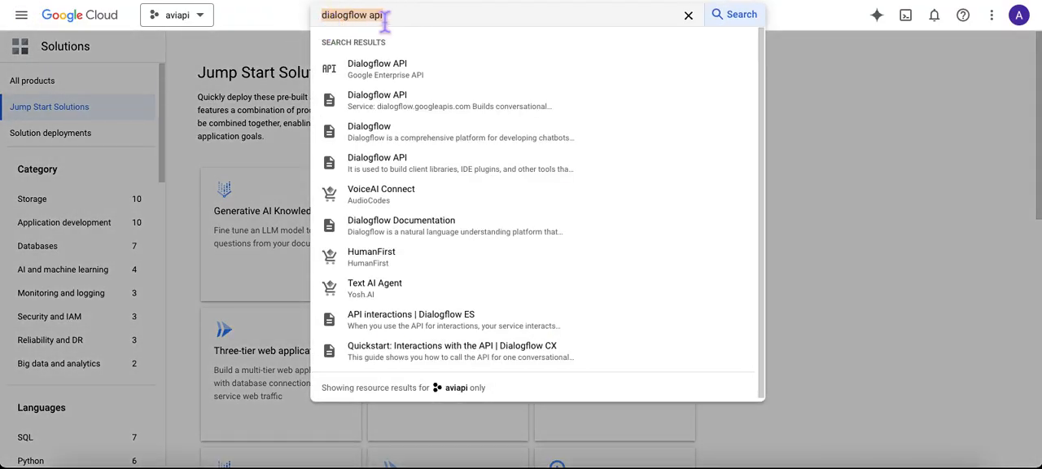
text(ver)
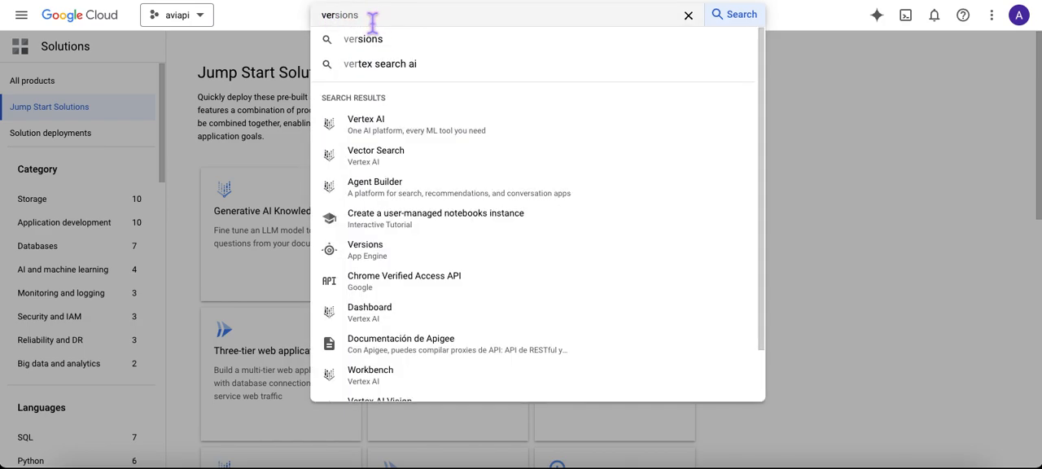
text(tex)
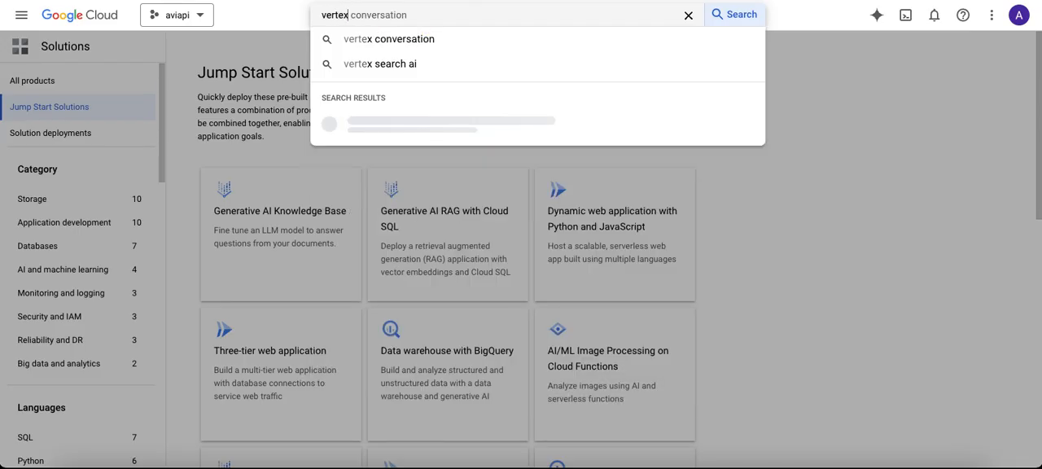
text( ai s)
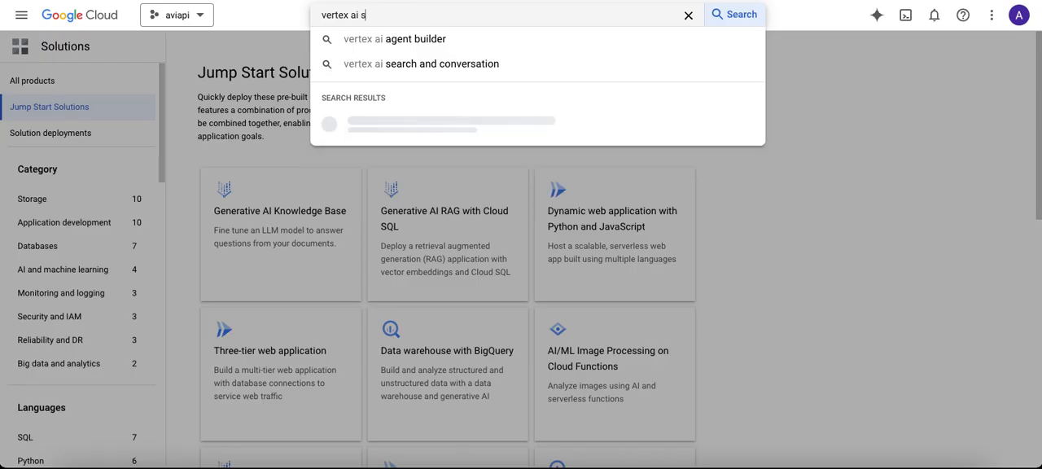
text(earch)
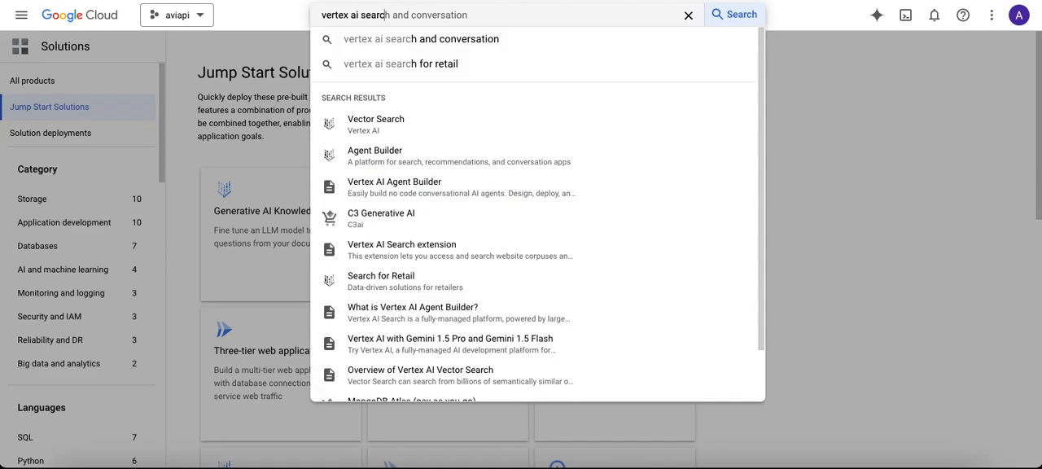
click(690, 18)
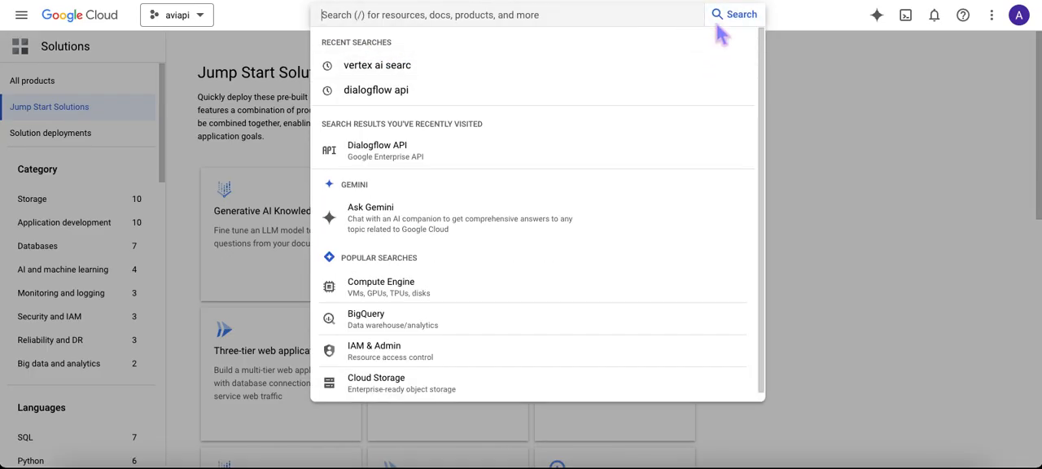
click(878, 93)
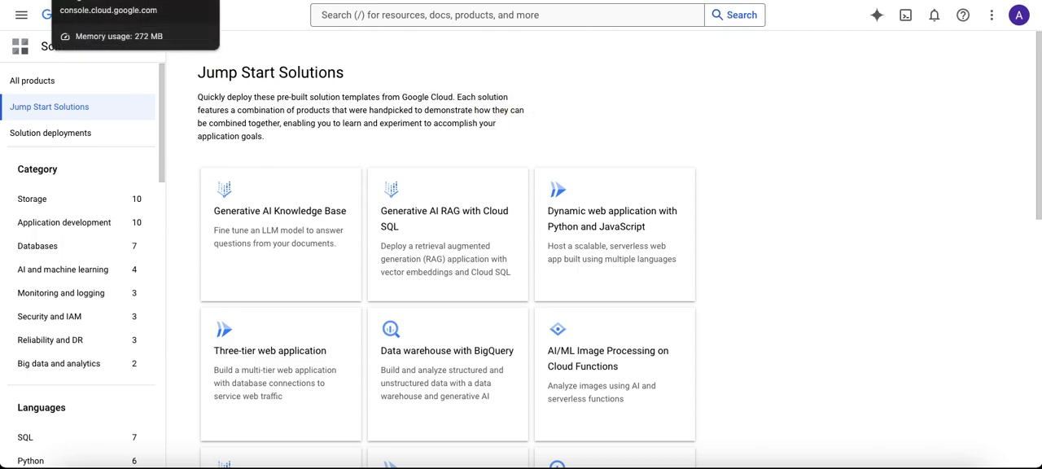
Step: Switch to the Agent Builder Apps page and check the Agent Builder entry among the recent console searches
click(135, 0)
click(366, 20)
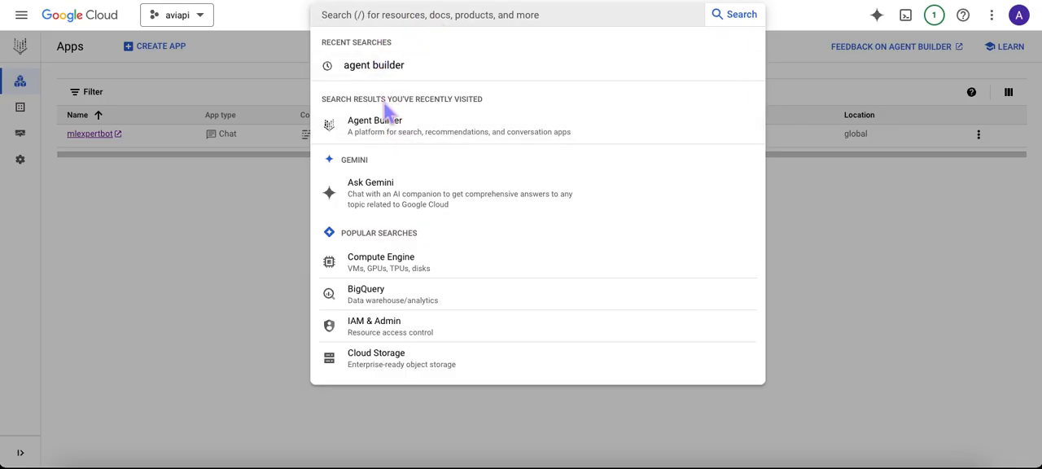
click(198, 204)
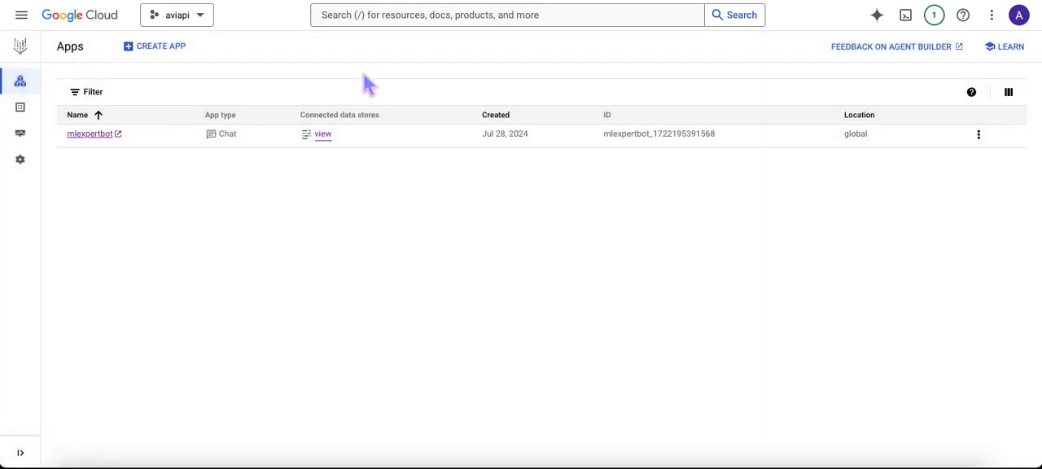
mouse_move(38, 66)
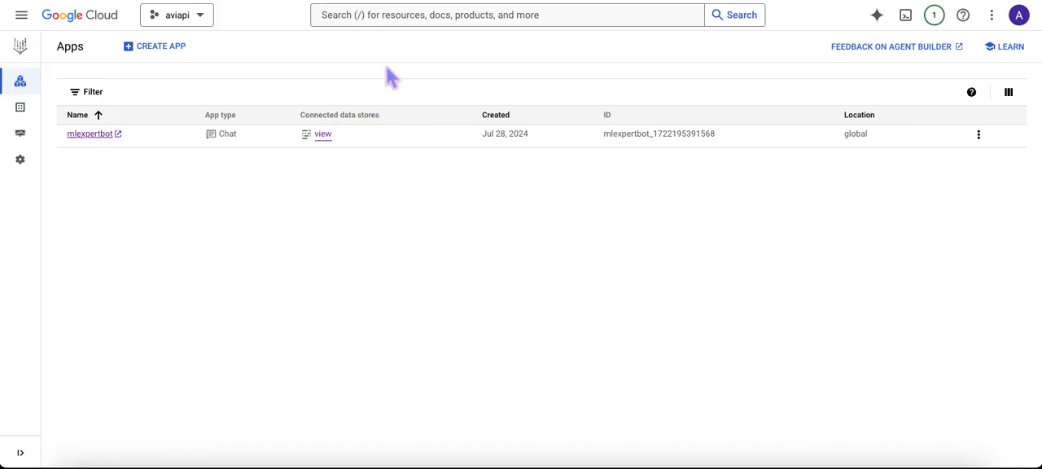
Step: Open Cloud Storage from the console's popular searches in a separate tab and switch to its Buckets page
click(389, 16)
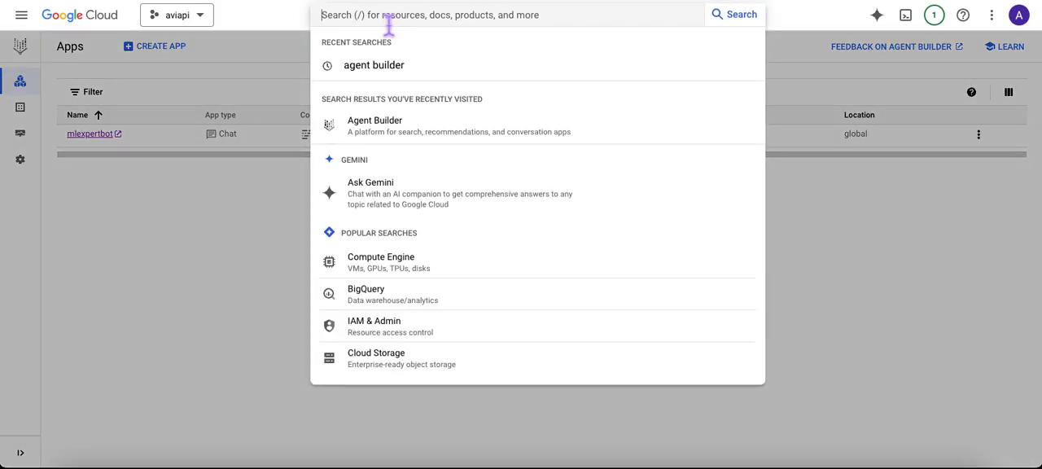
right_click(405, 371)
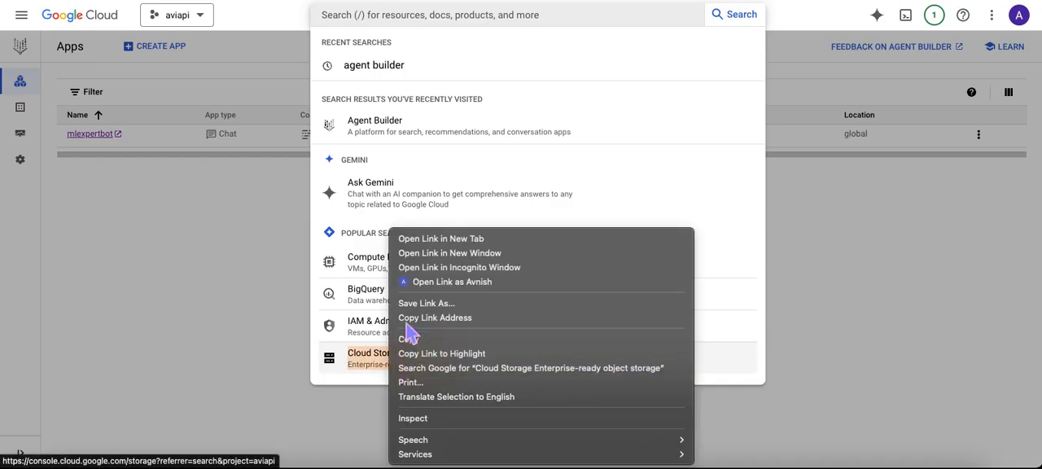
click(408, 241)
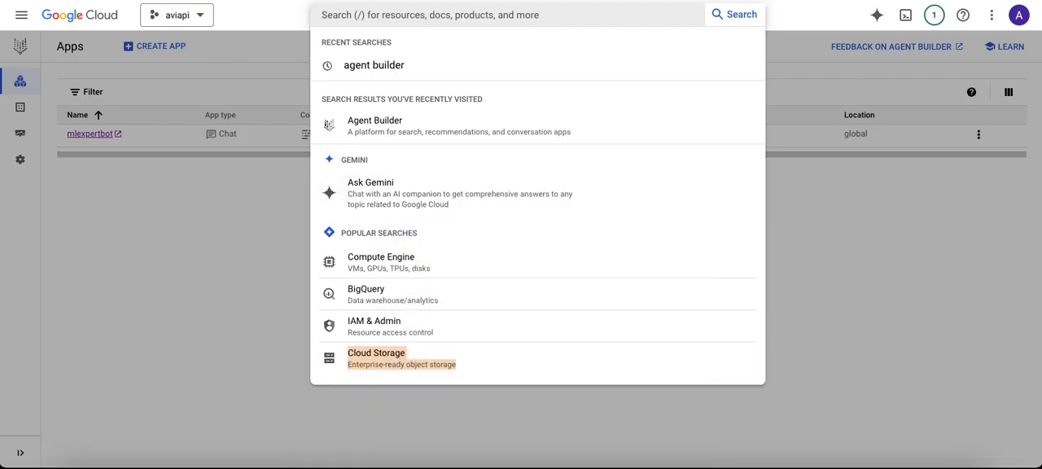
click(189, 1)
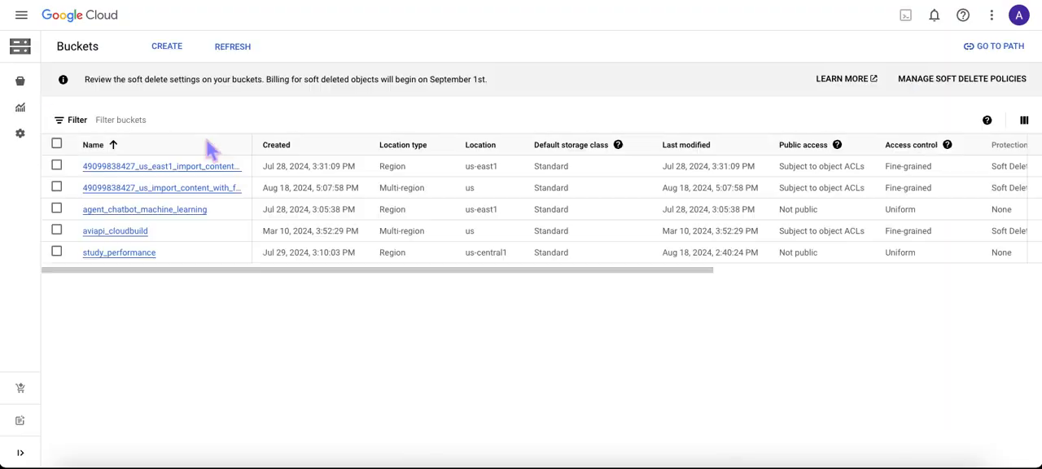
Step: Start creating a bucket, name it youtubedemochatbot, and continue to the storage location settings
click(166, 46)
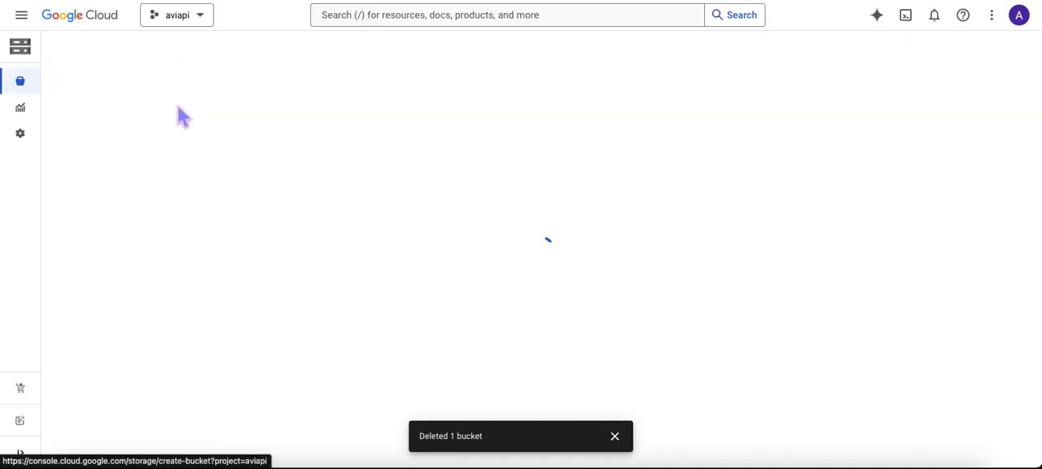
click(616, 435)
scroll(214, 218, down, 2)
scroll(214, 236, up, 2)
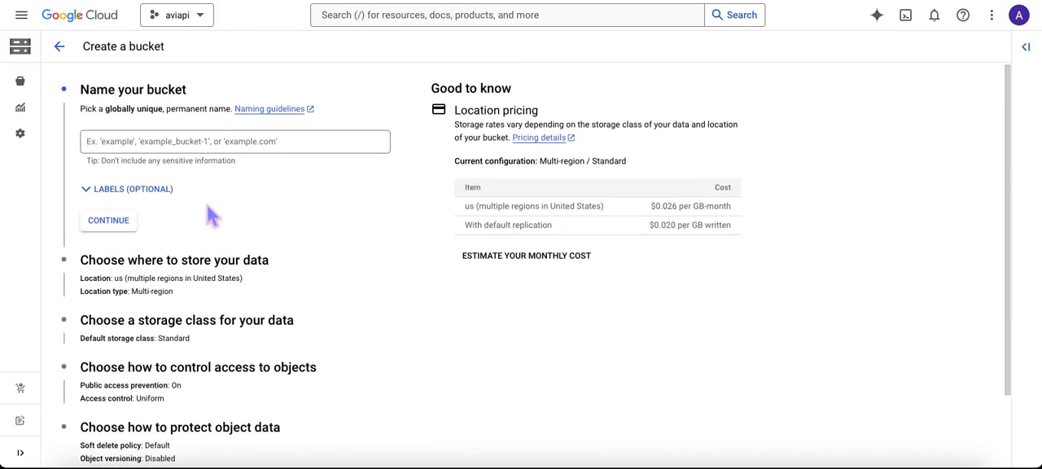
click(171, 148)
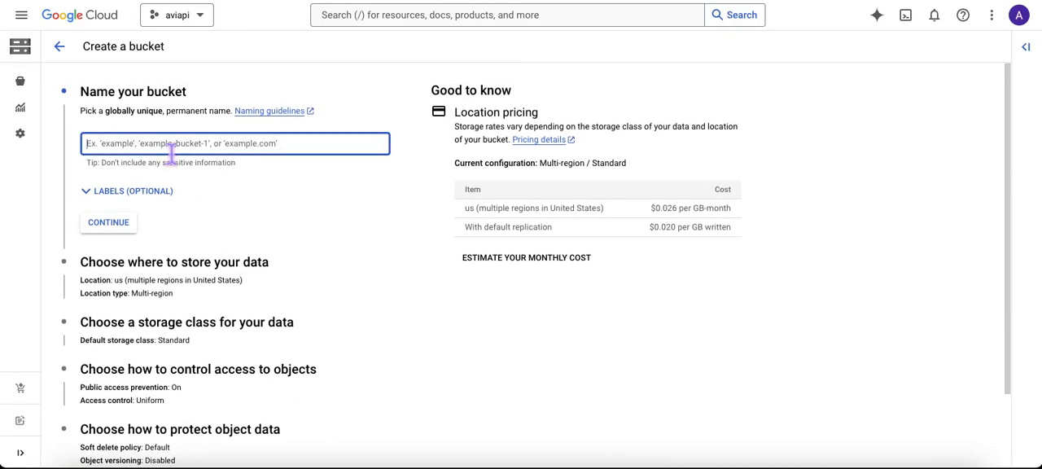
text(youtubedemochatbot)
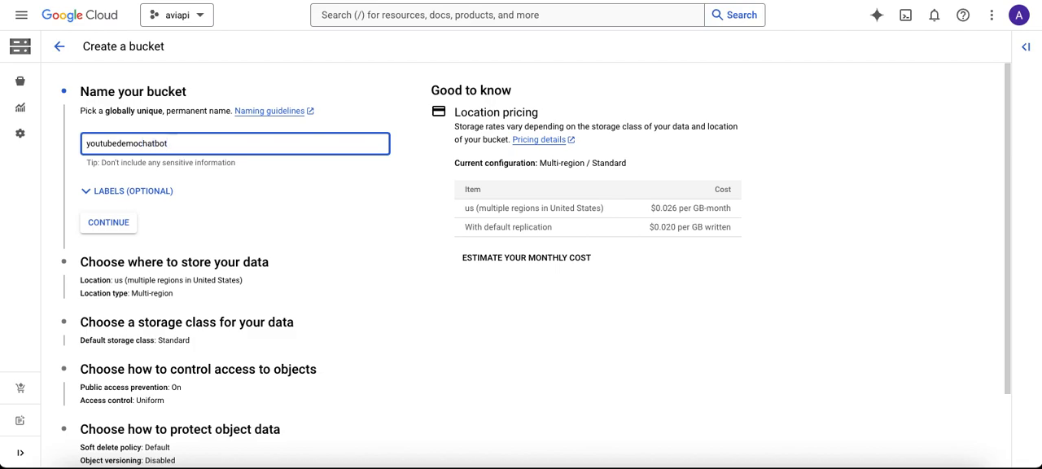
scroll(192, 240, down, 1)
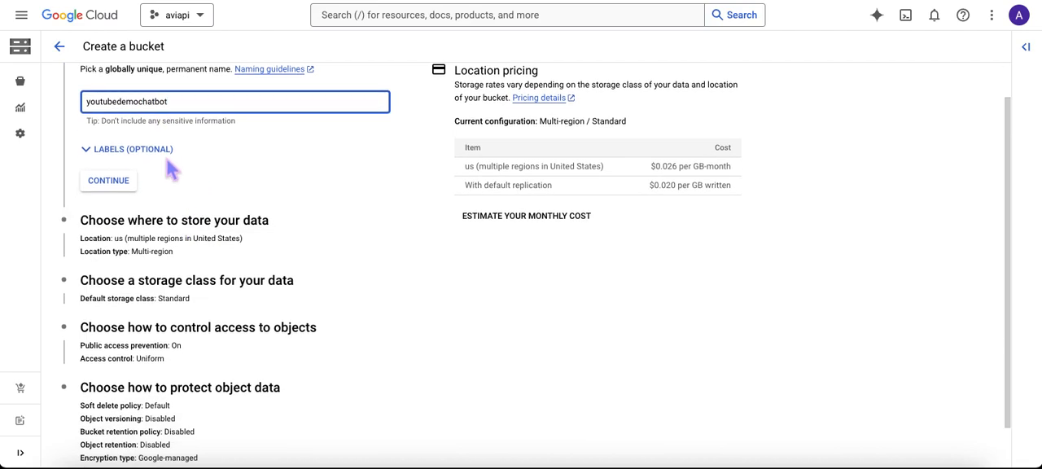
click(108, 180)
Step: Accept the Multi-region location us (multiple regions in United States) and the Standard default storage class for the bucket
scroll(237, 261, down, 3)
scroll(154, 168, up, 2)
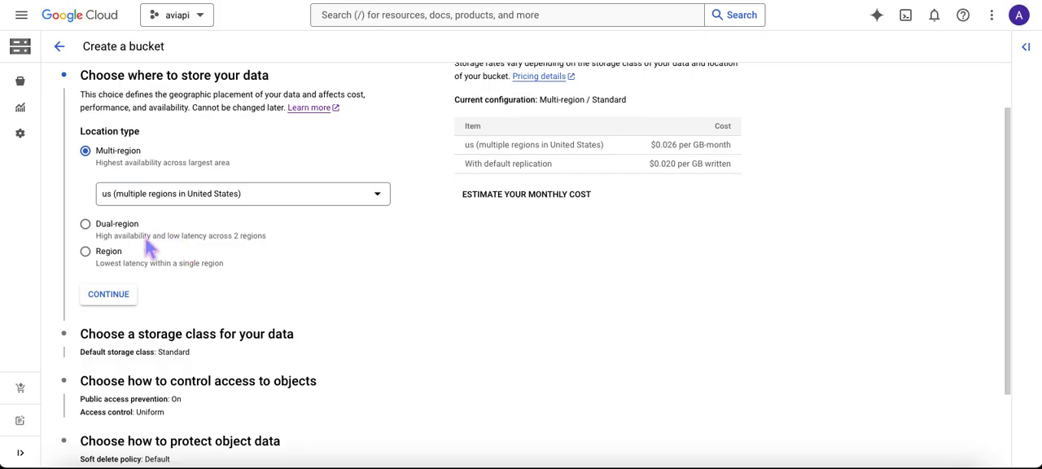
scroll(196, 285, down, 1)
scroll(199, 281, down, 1)
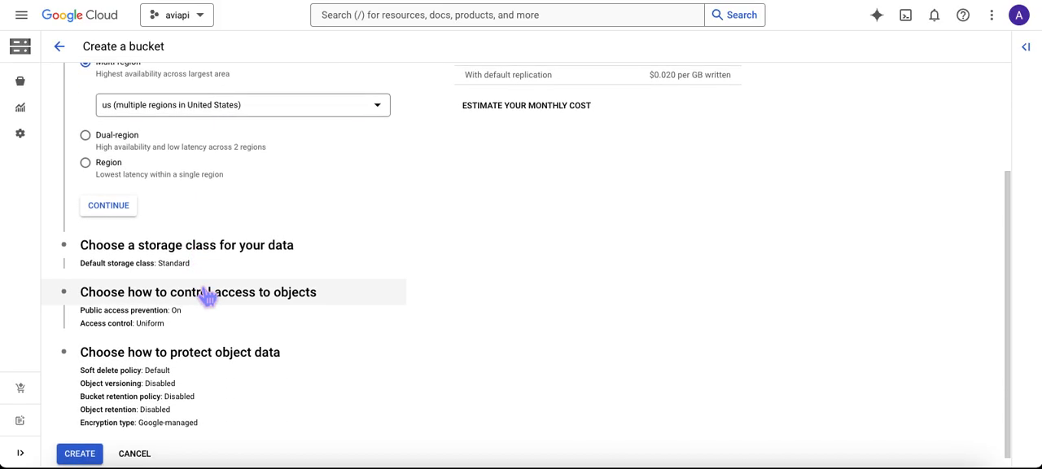
click(122, 209)
scroll(188, 274, down, 2)
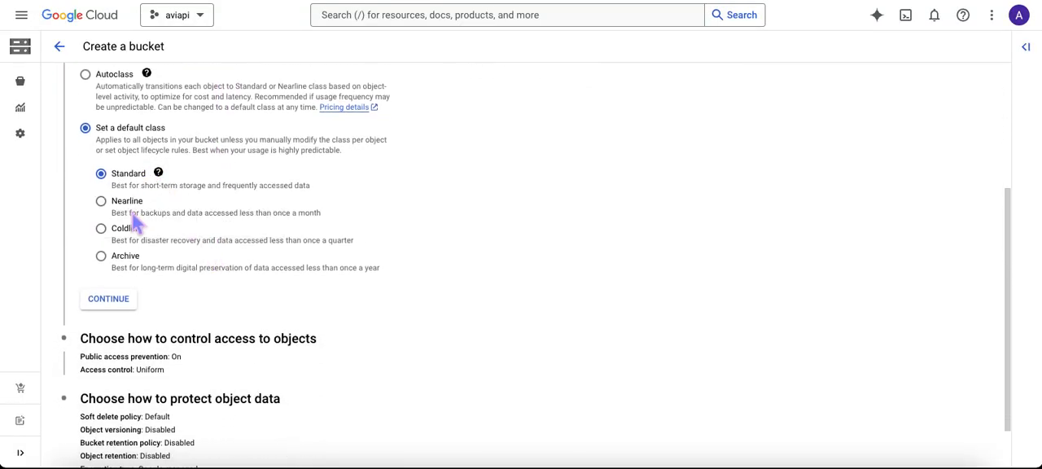
click(106, 301)
scroll(216, 325, down, 3)
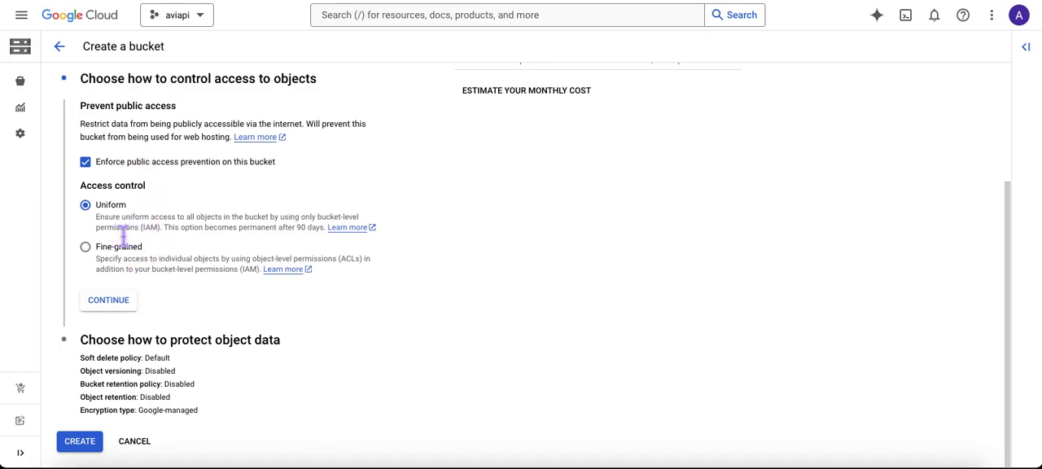
Step: Accept Uniform access control and create the bucket with the default soft delete policy and public access prevention enforced
click(133, 302)
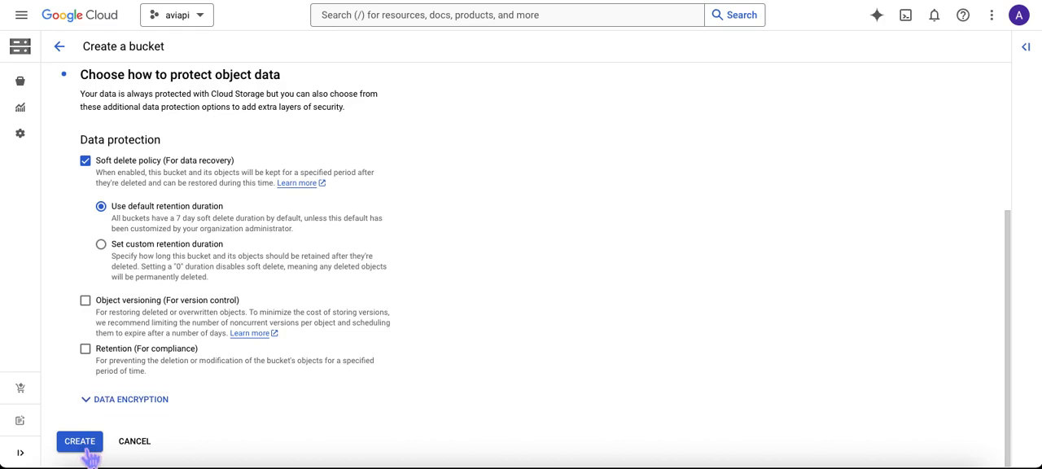
click(87, 453)
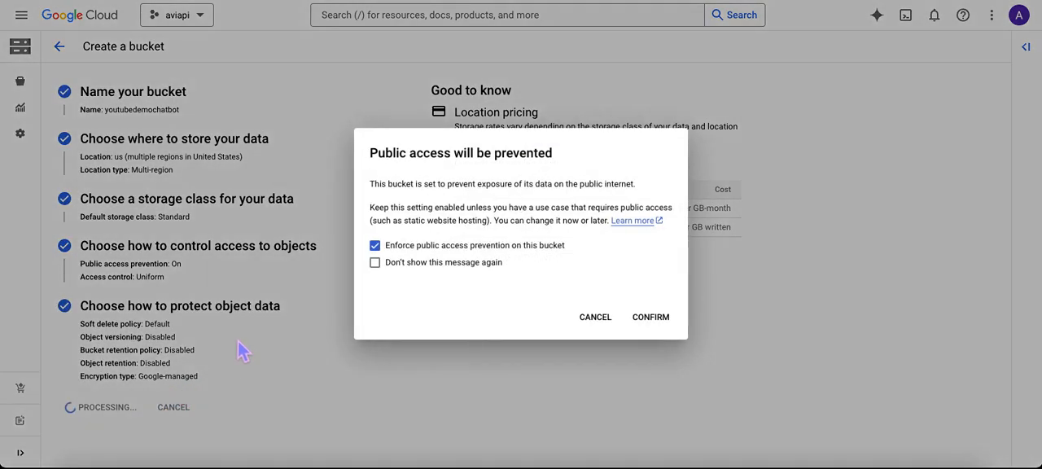
click(653, 327)
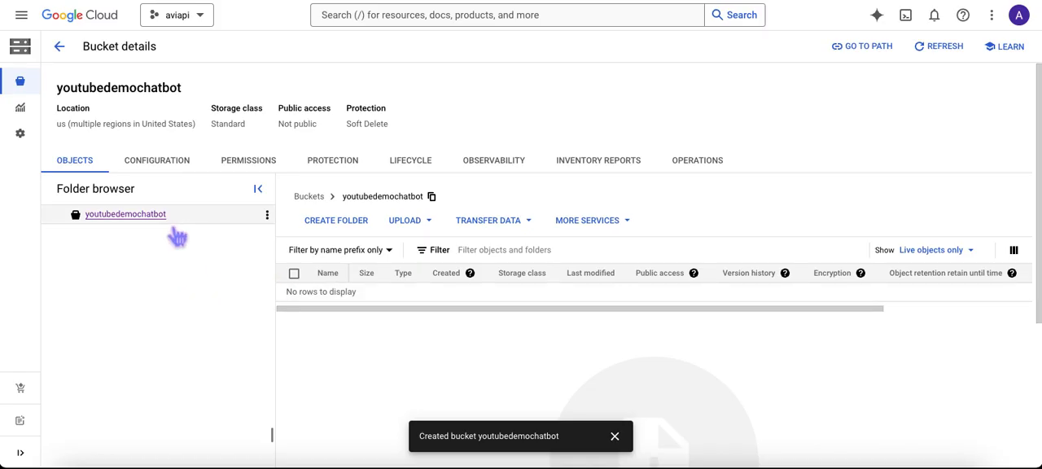
Step: Upload citi1q23.pdf from the citidocs folder to the youtubedemochatbot bucket and dismiss the notifications
scroll(205, 293, down, 1)
scroll(206, 292, down, 2)
click(615, 435)
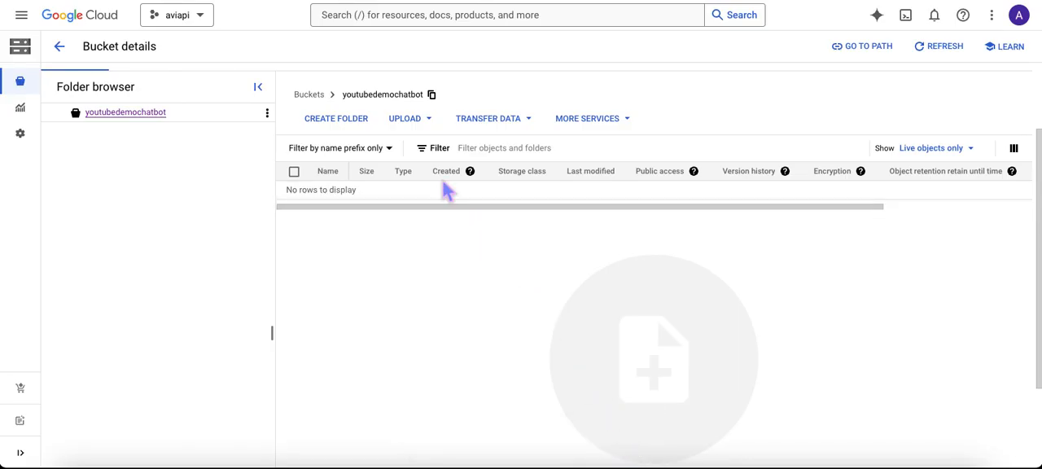
click(438, 128)
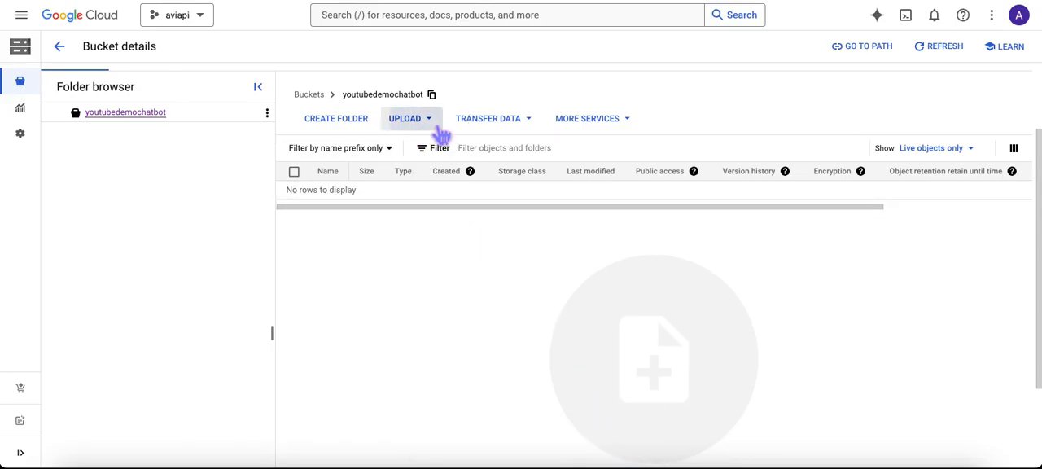
click(425, 153)
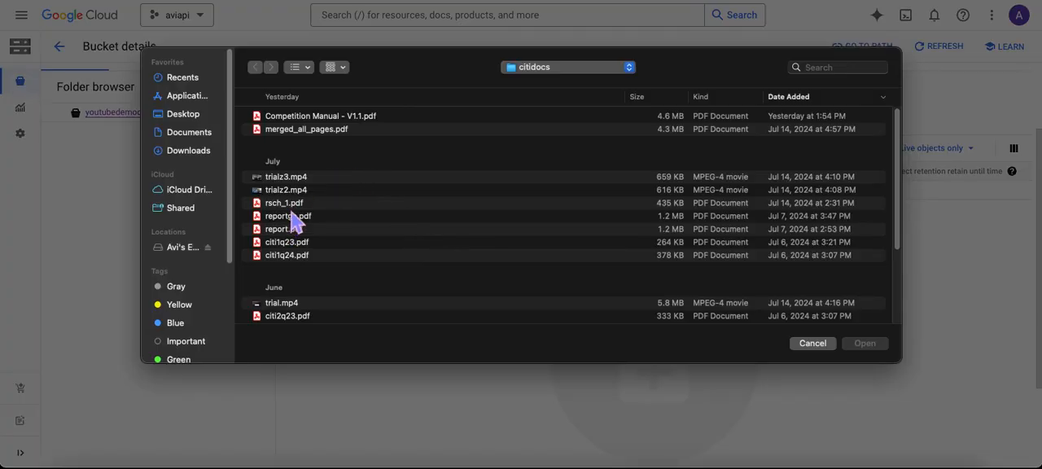
double_click(285, 243)
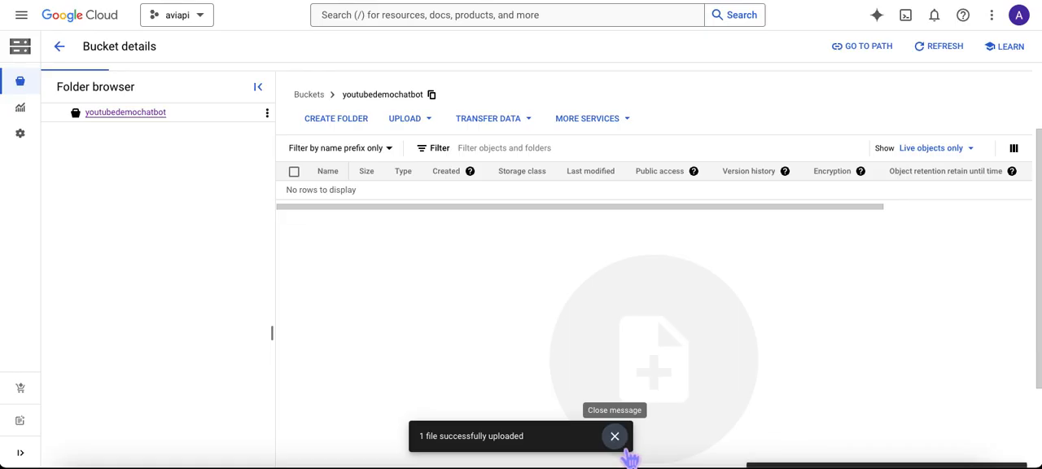
click(620, 443)
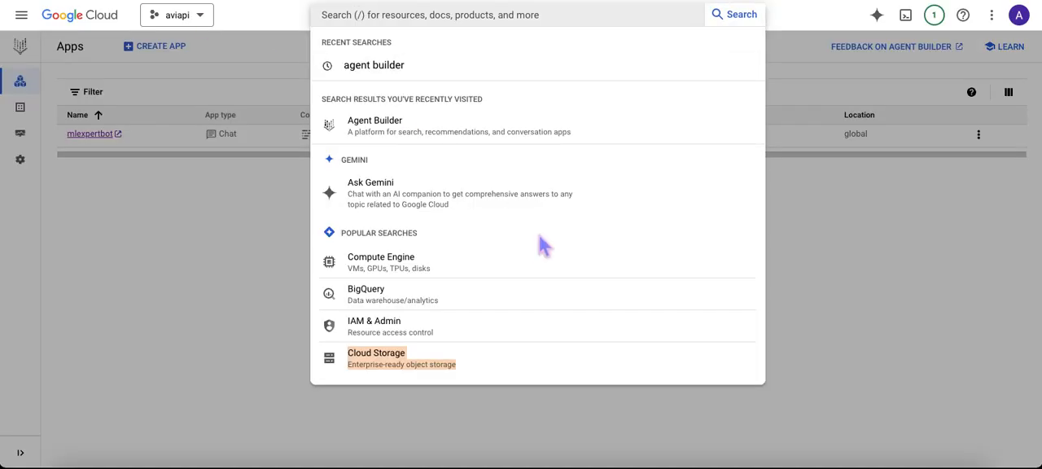
Step: Return to Agent Builder and start a new data store with Cloud Storage as its source
click(247, 257)
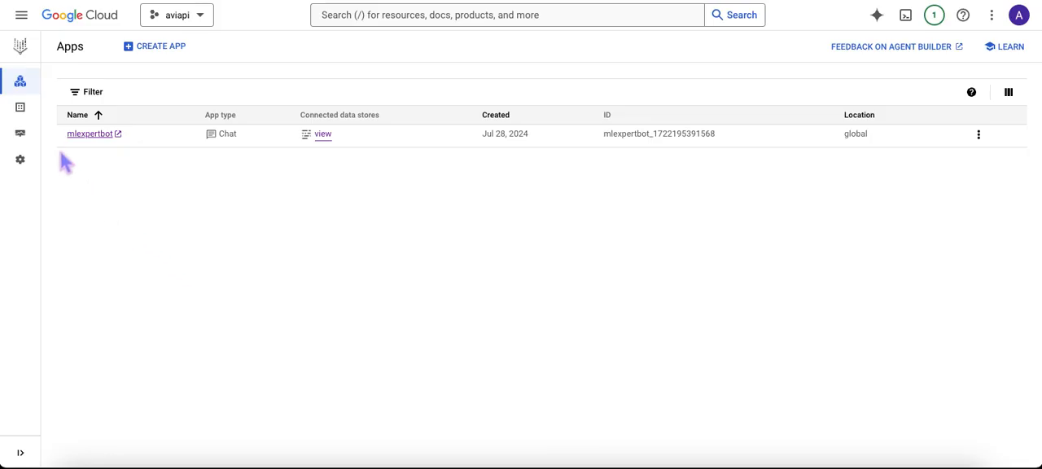
mouse_move(46, 116)
click(70, 111)
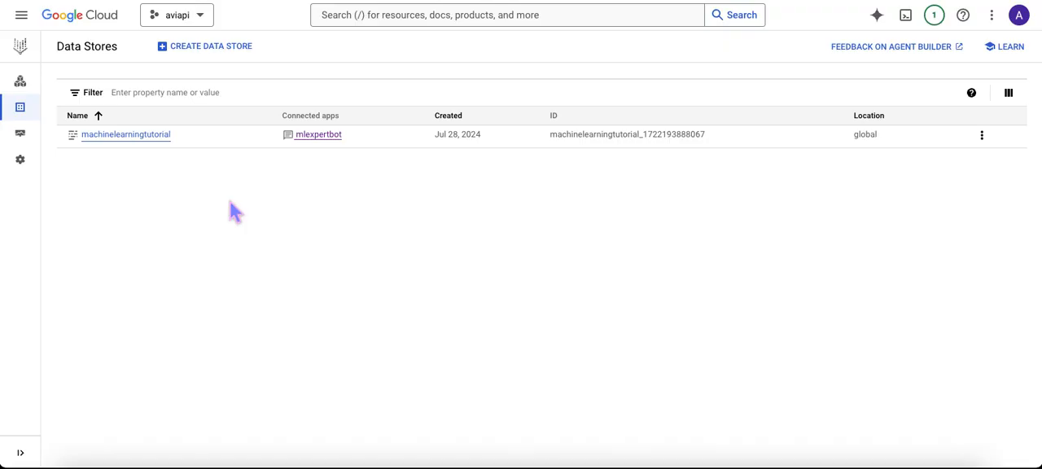
click(224, 48)
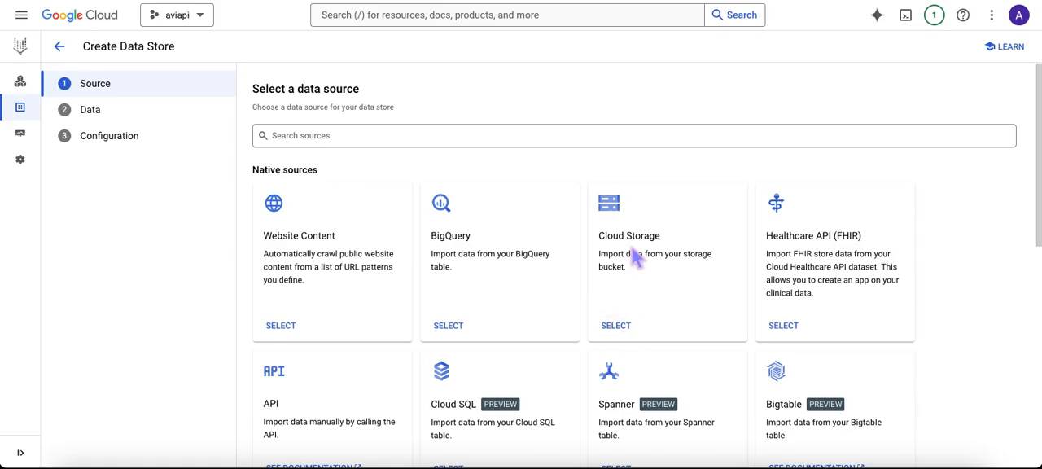
click(616, 326)
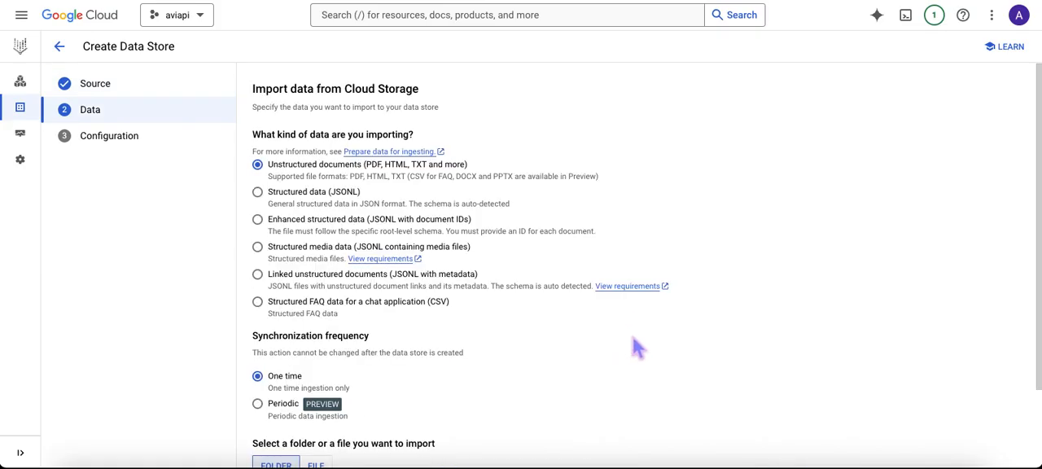
Step: Review the data type and synchronization options, and select the youtubedemochatbot bucket as the folder to import
scroll(543, 354, down, 1)
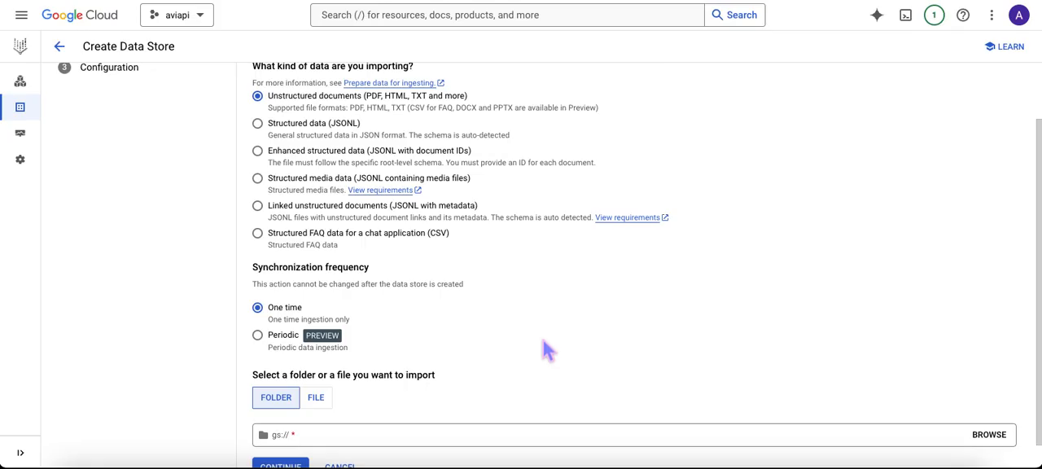
scroll(543, 347, up, 1)
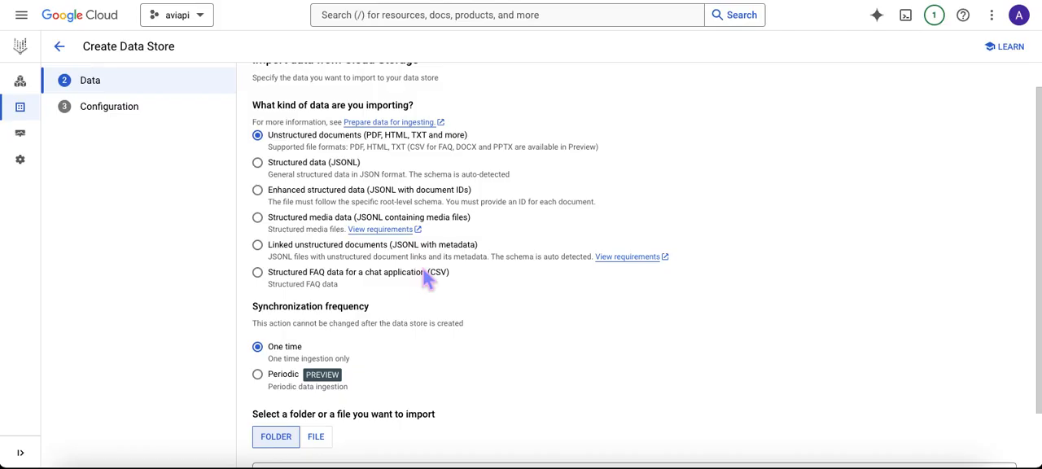
scroll(460, 210, down, 1)
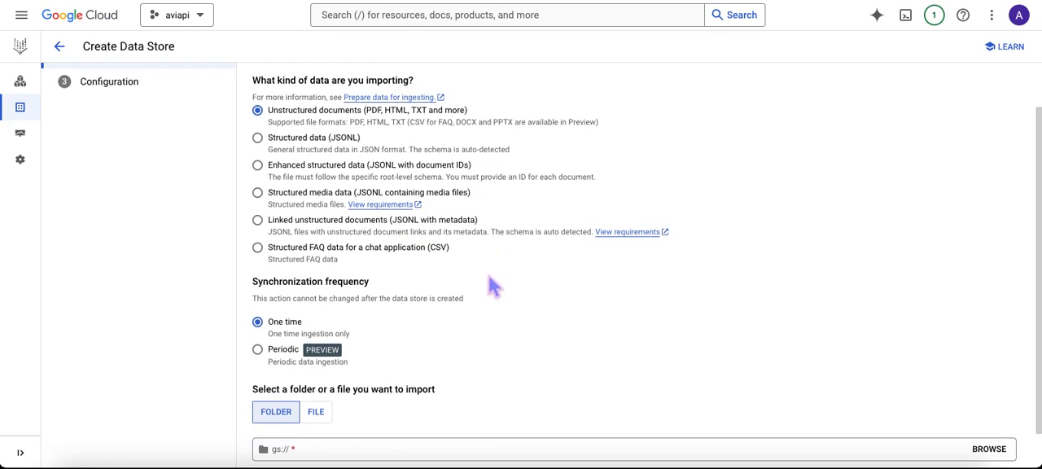
scroll(501, 287, down, 1)
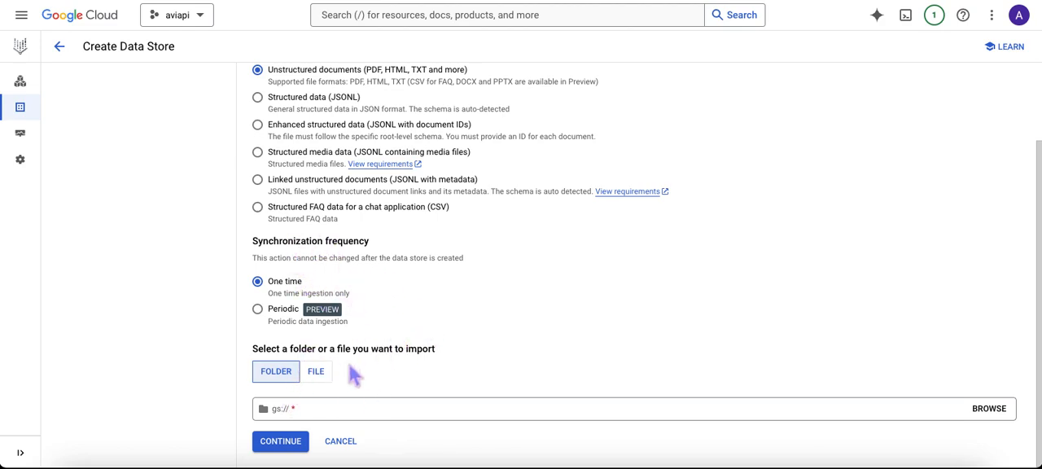
click(993, 417)
click(768, 248)
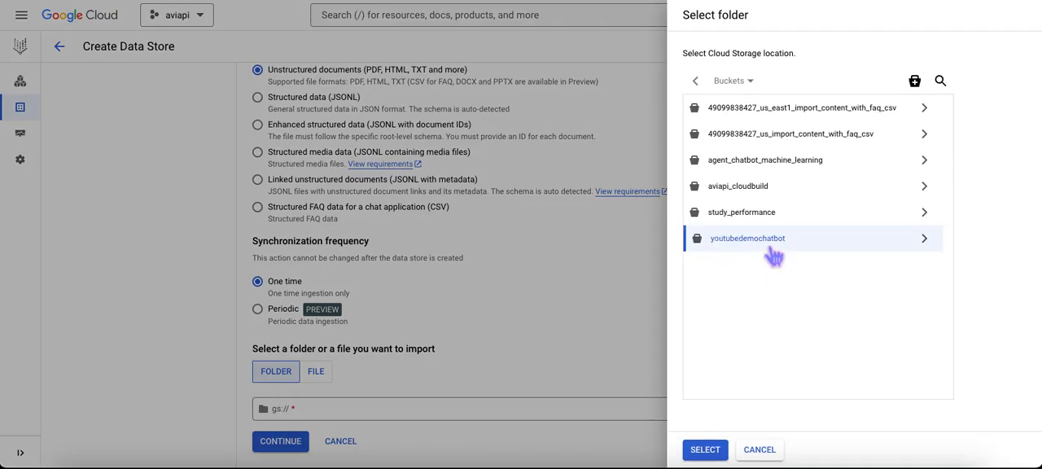
click(706, 448)
Step: Switch the import to a single file and select citi1q23.pdf from the youtubedemochatbot bucket
click(316, 371)
click(989, 409)
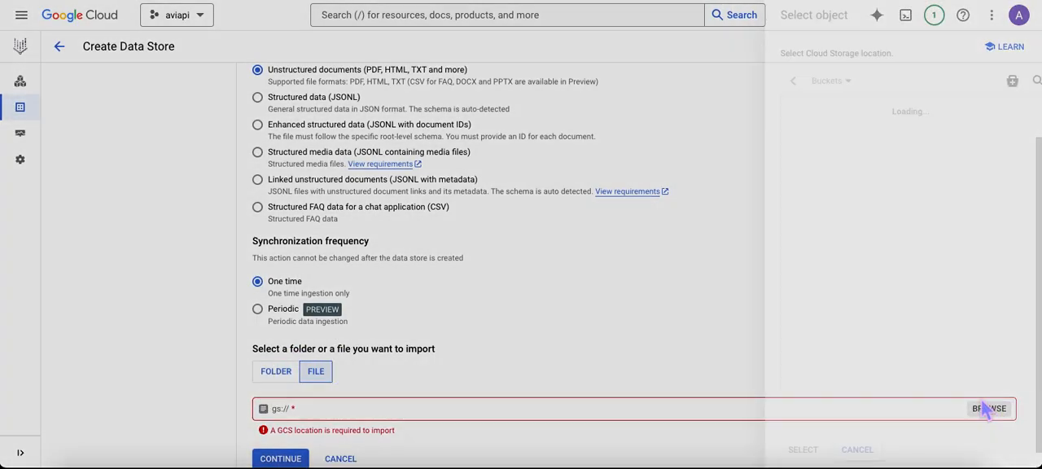
click(759, 242)
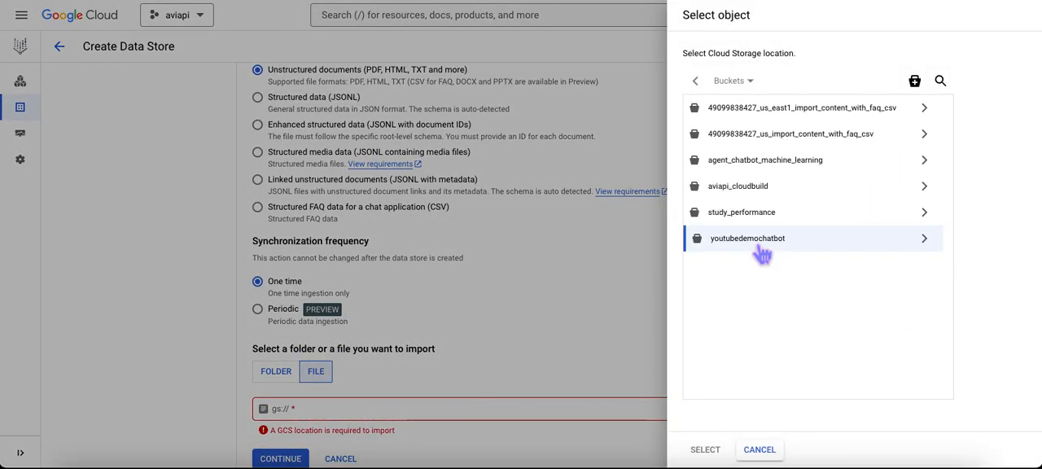
click(923, 239)
click(750, 110)
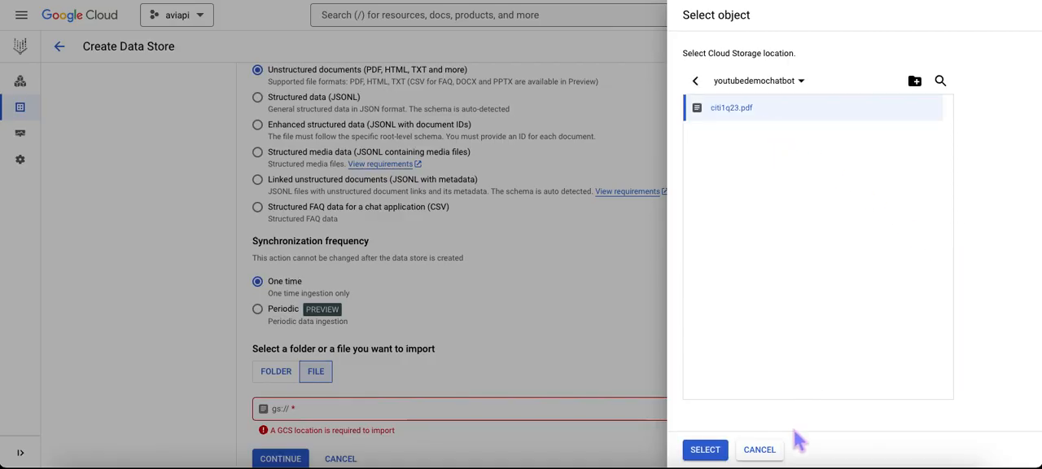
click(714, 450)
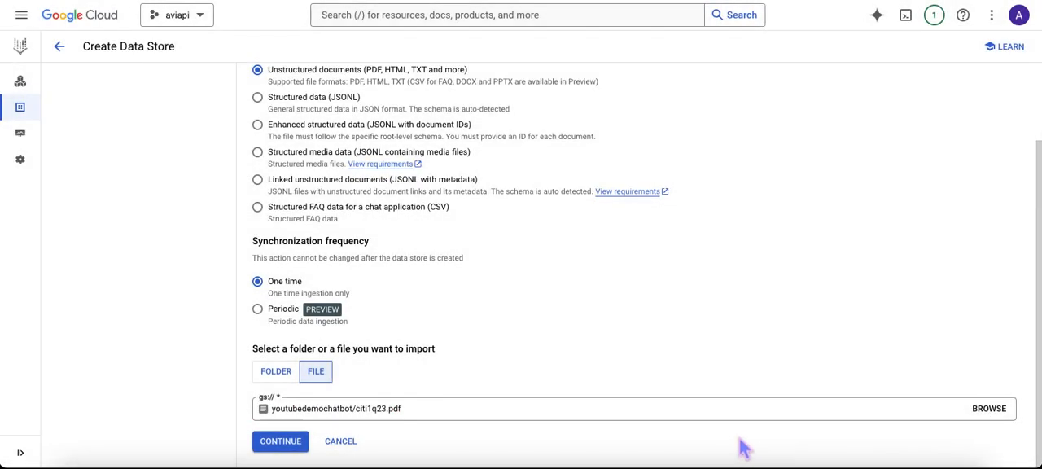
Step: Accept the selected import file and name the data store earningscall-script
click(276, 447)
click(347, 236)
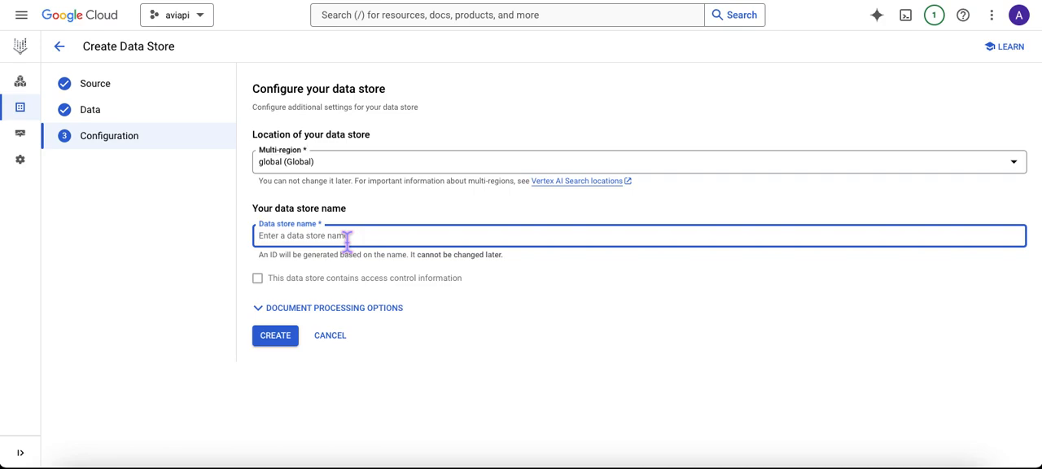
text(earni)
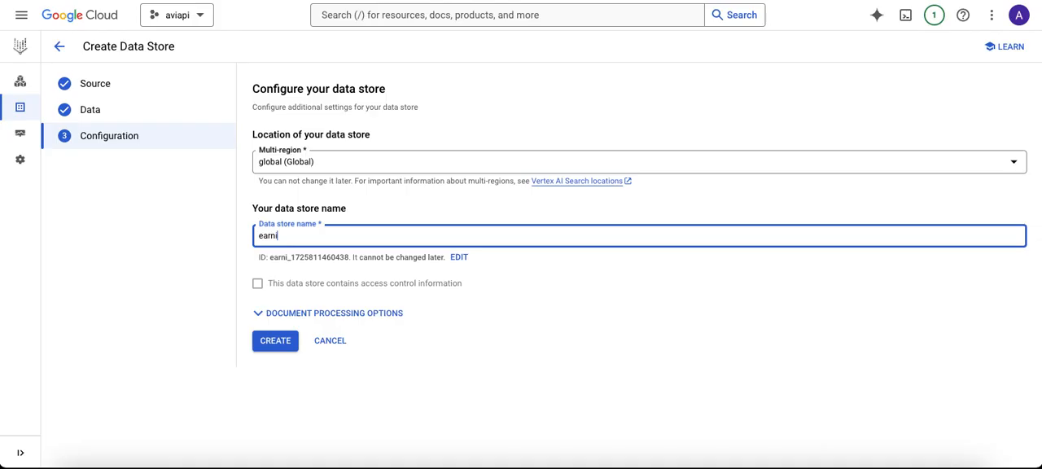
text(ngs)
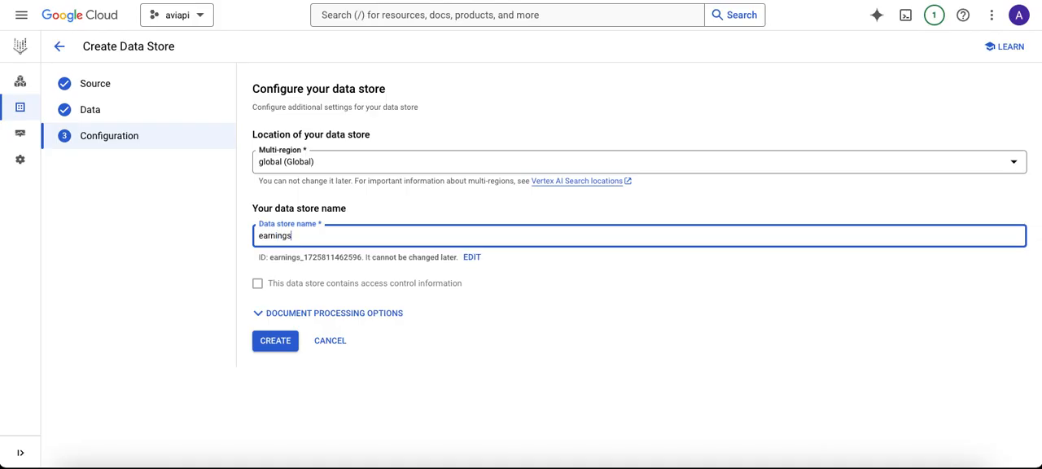
text(call)
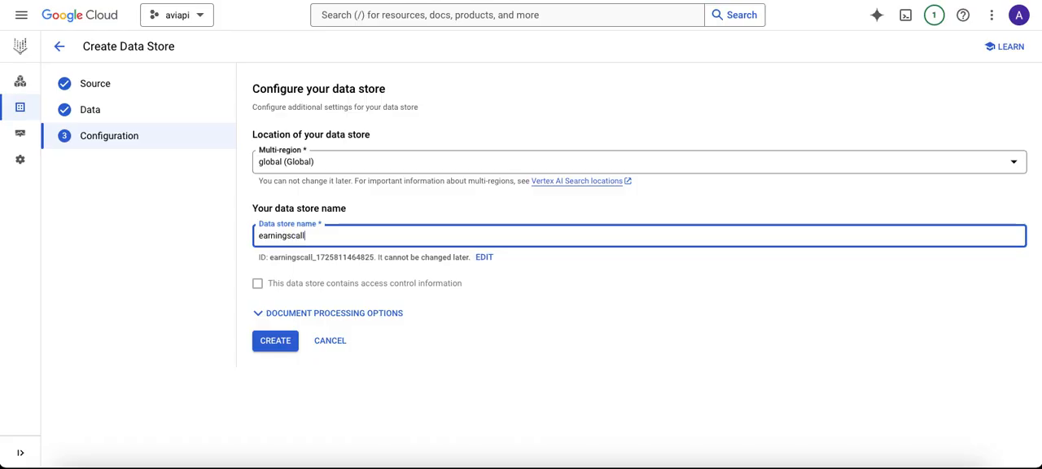
text(-sc)
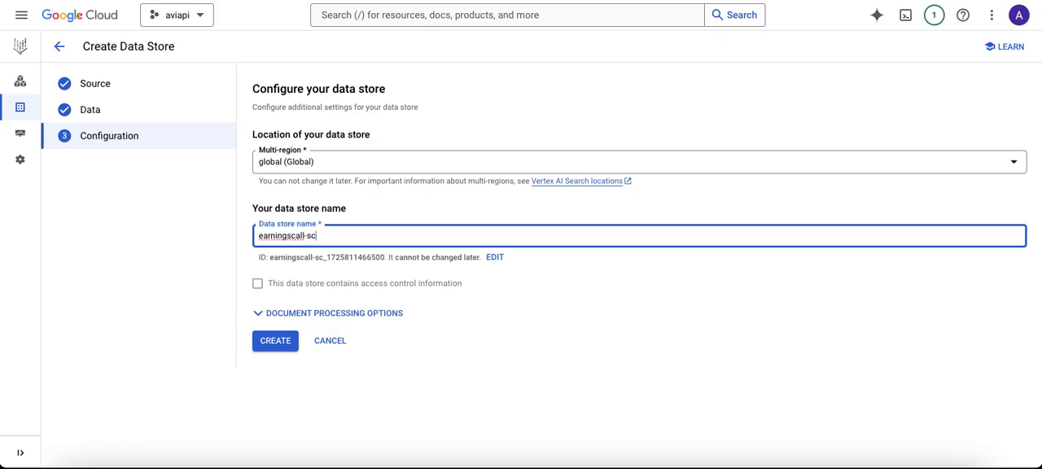
text(ript)
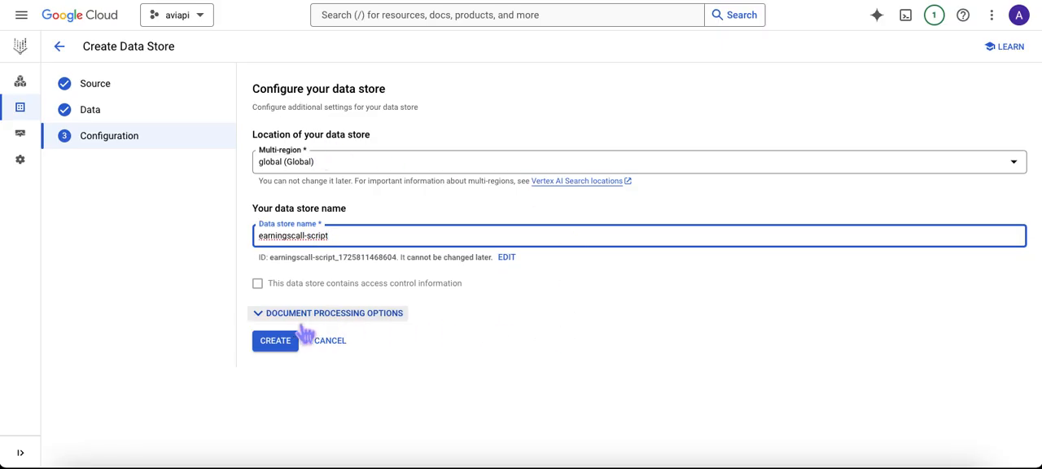
Step: Review the document processing options, including the default document parser choices and the advanced chunking configuration, keeping the defaults
click(277, 318)
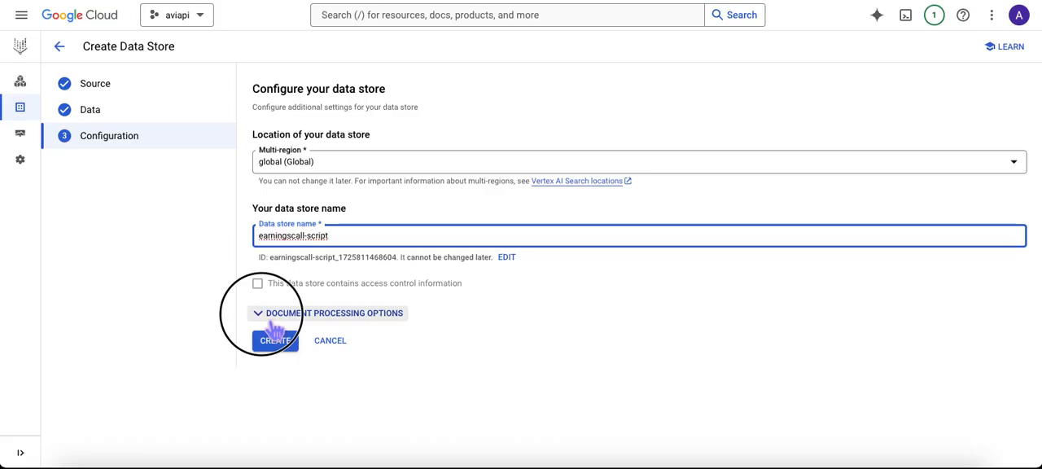
scroll(342, 336, down, 1)
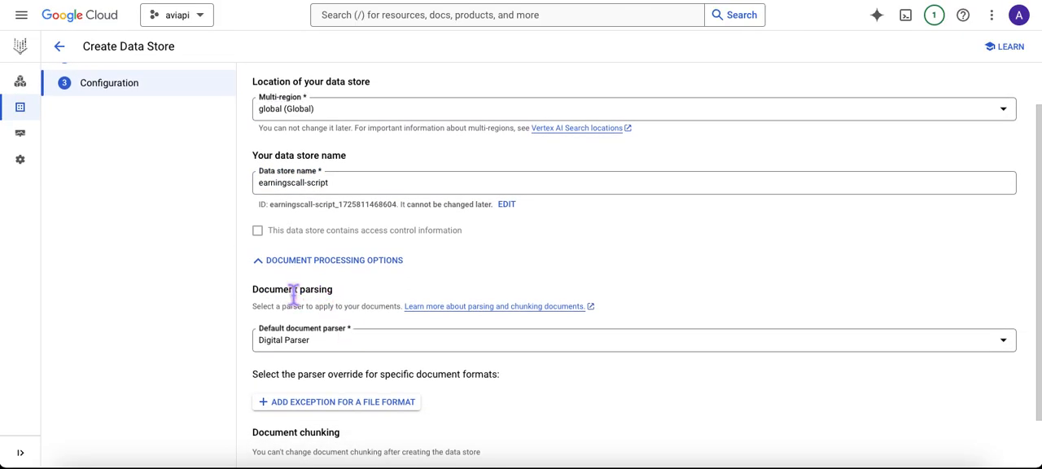
scroll(376, 297, down, 1)
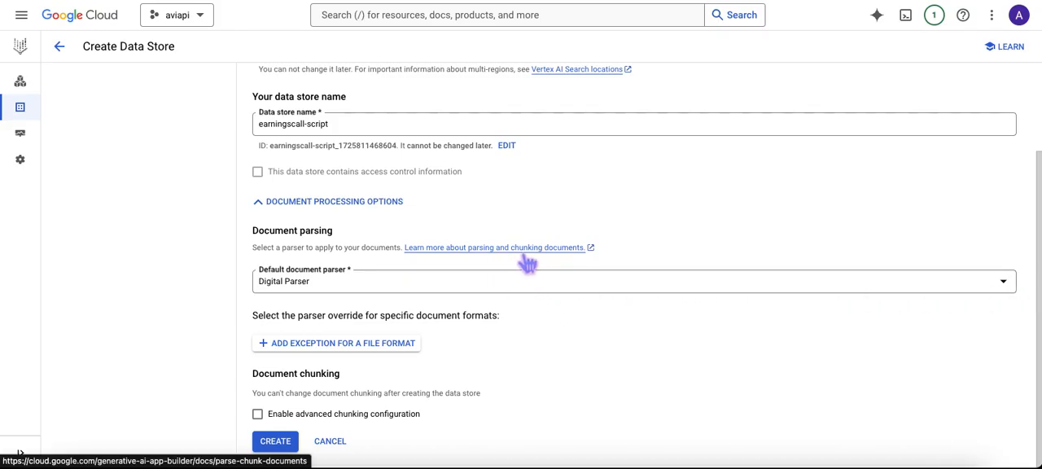
click(1013, 288)
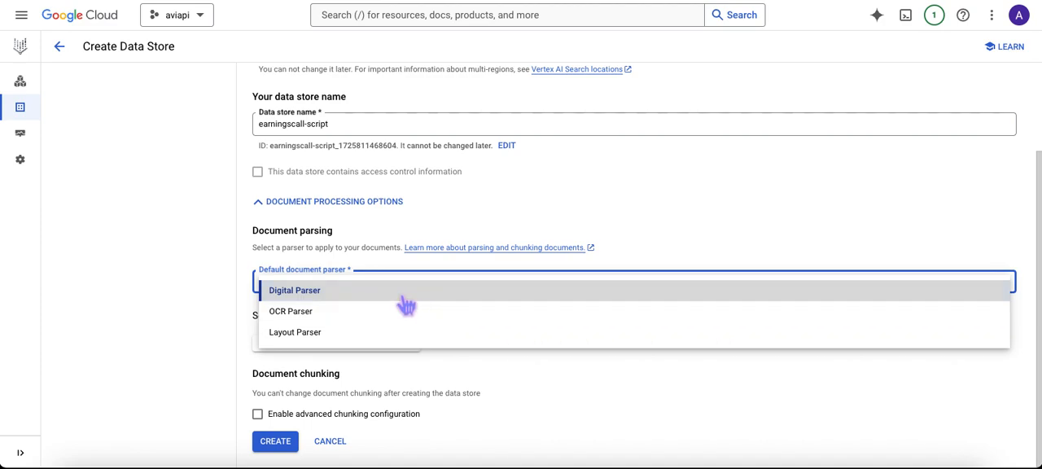
click(742, 244)
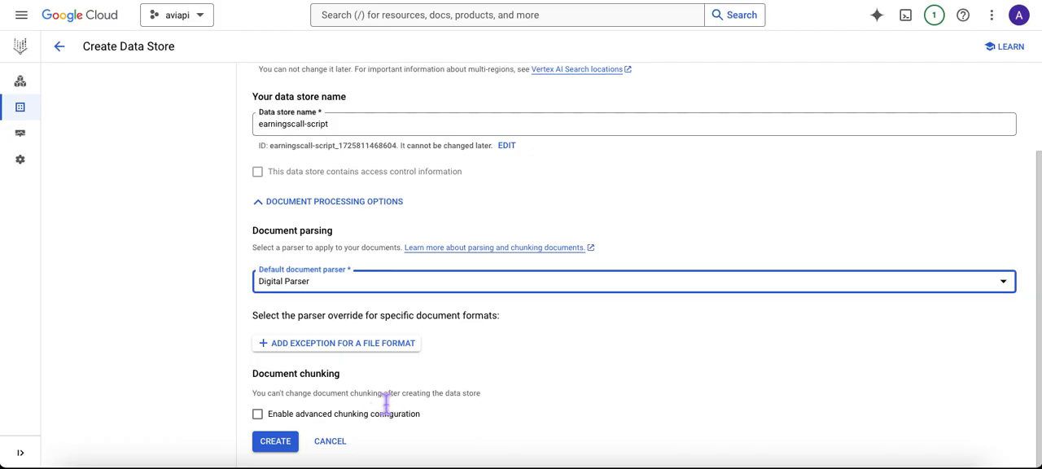
click(259, 415)
scroll(454, 403, down, 1)
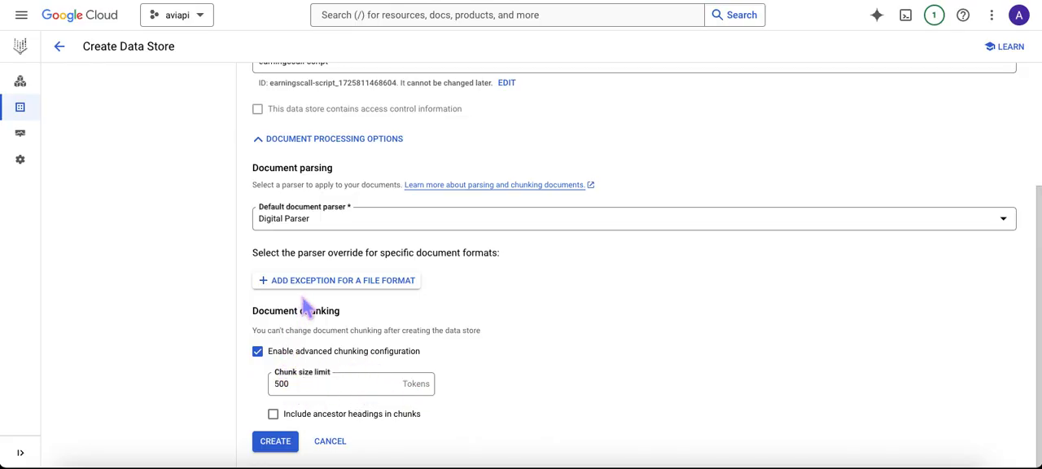
click(259, 352)
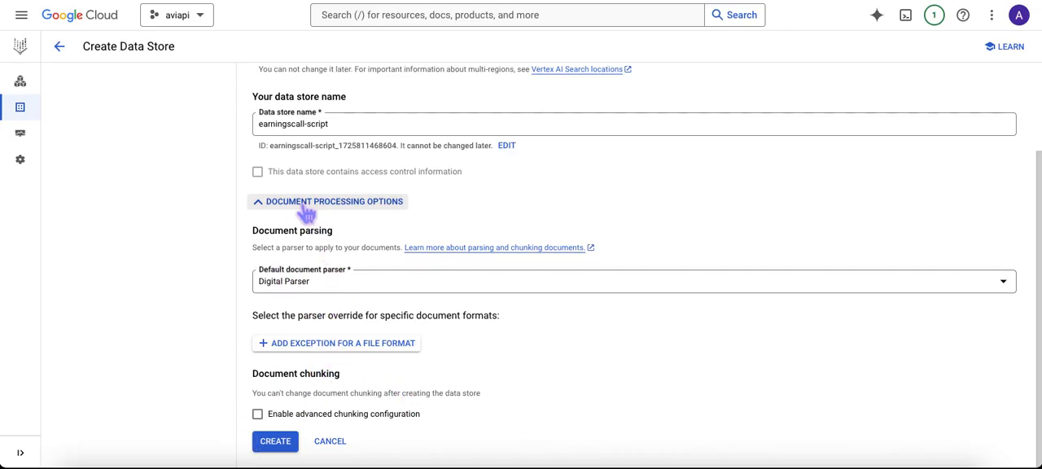
click(276, 204)
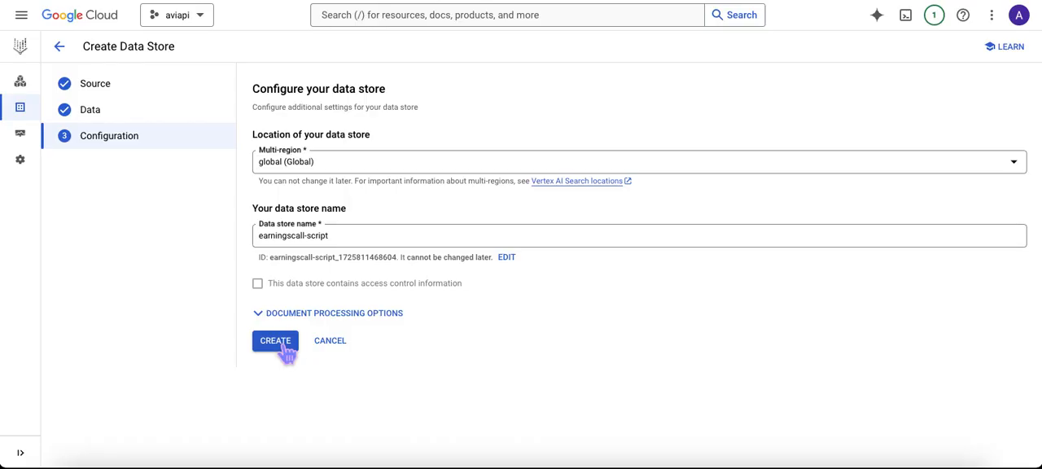
Step: Create the data store, dismiss the notification, and open earningscall-script from the data stores list
click(285, 345)
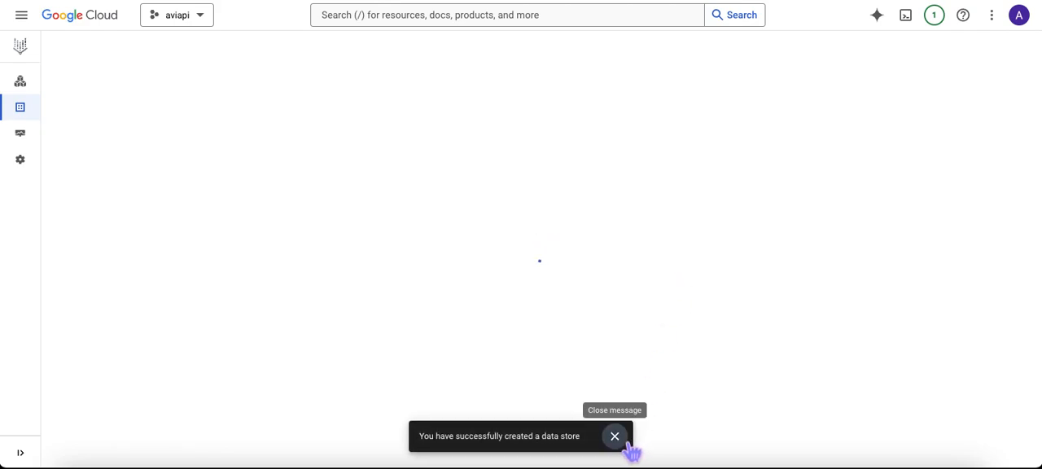
click(622, 443)
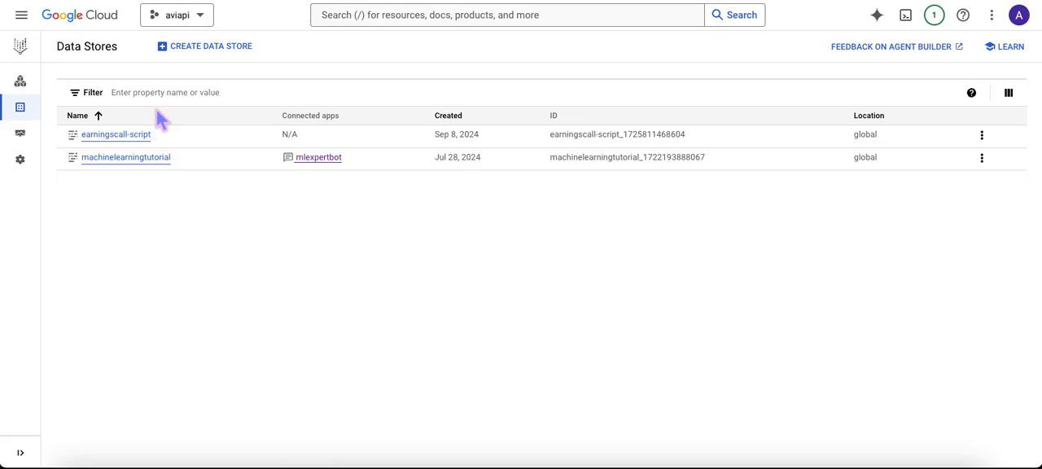
mouse_move(33, 98)
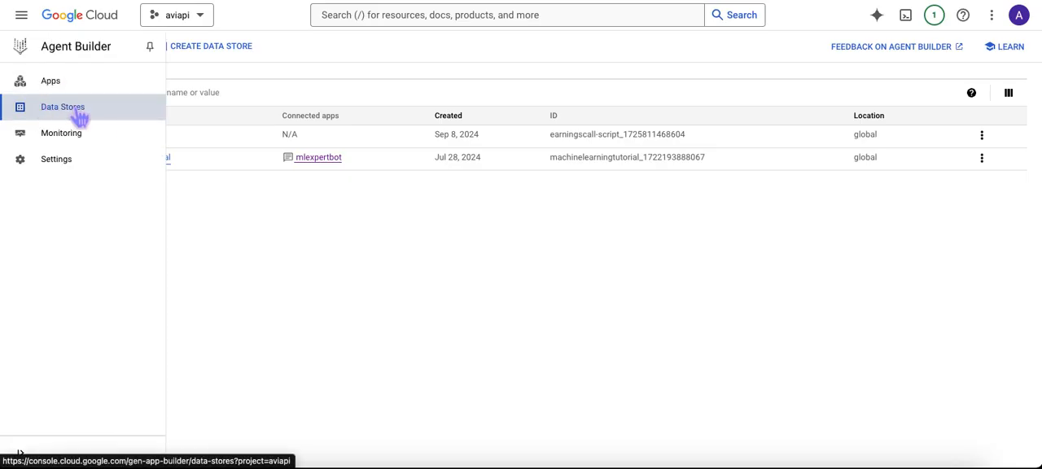
click(73, 118)
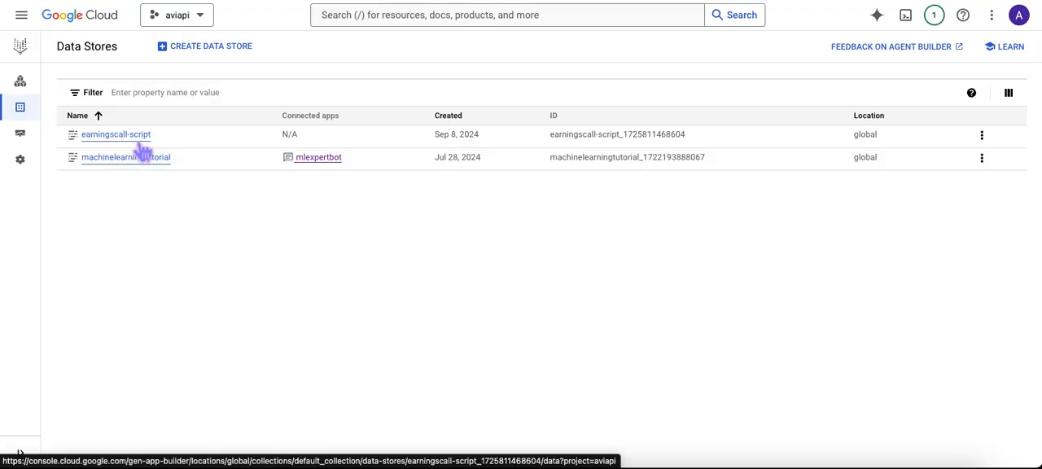
click(135, 140)
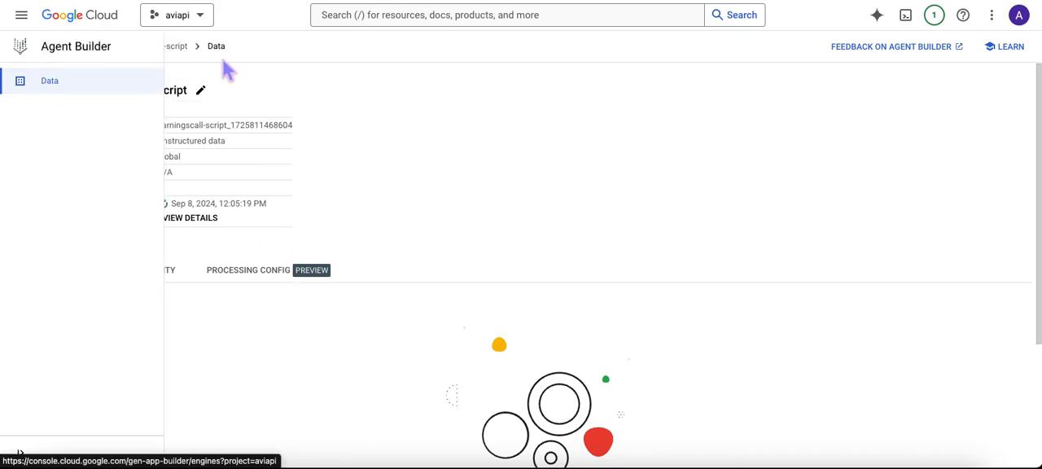
Step: Go to the Agent Builder apps and start a new app of the Chat type
click(66, 47)
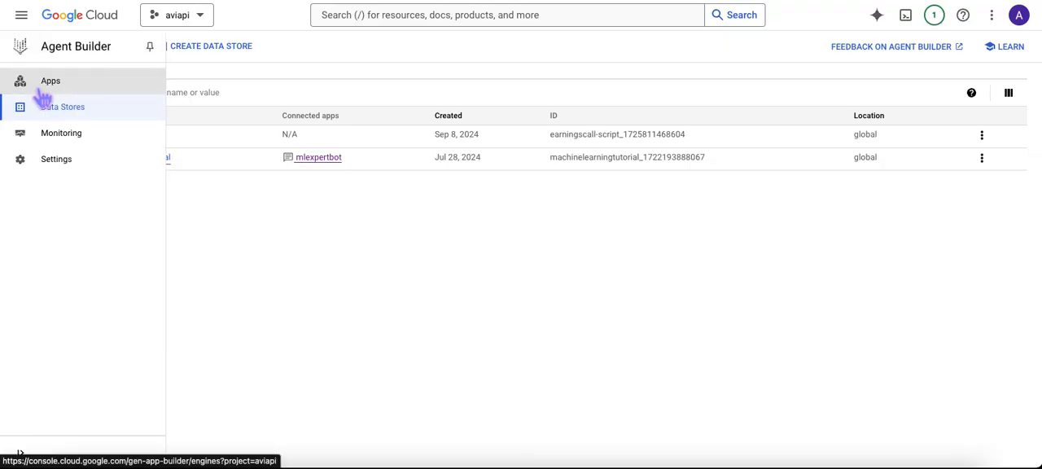
click(45, 89)
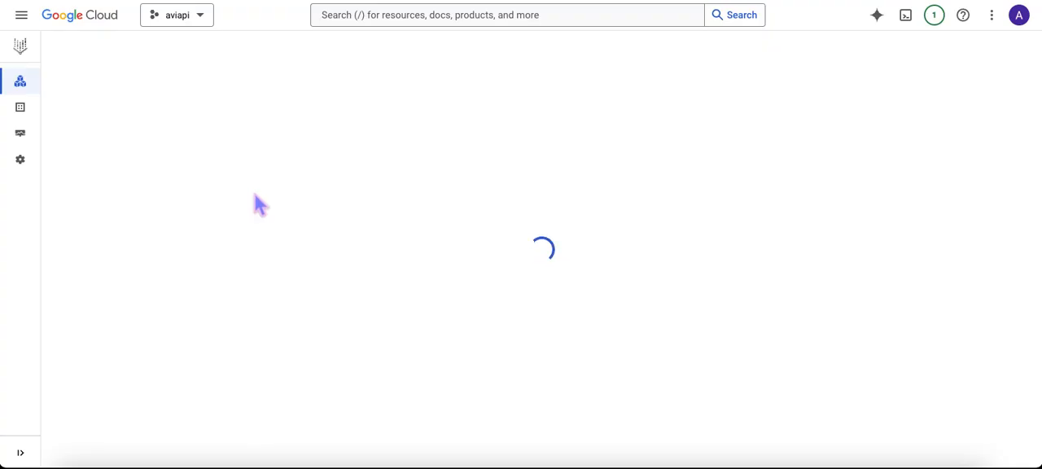
click(160, 47)
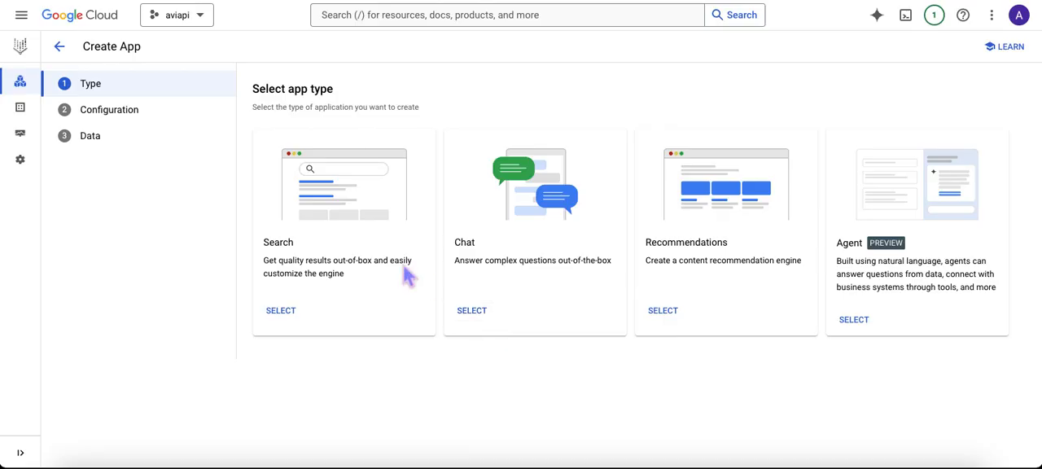
click(480, 322)
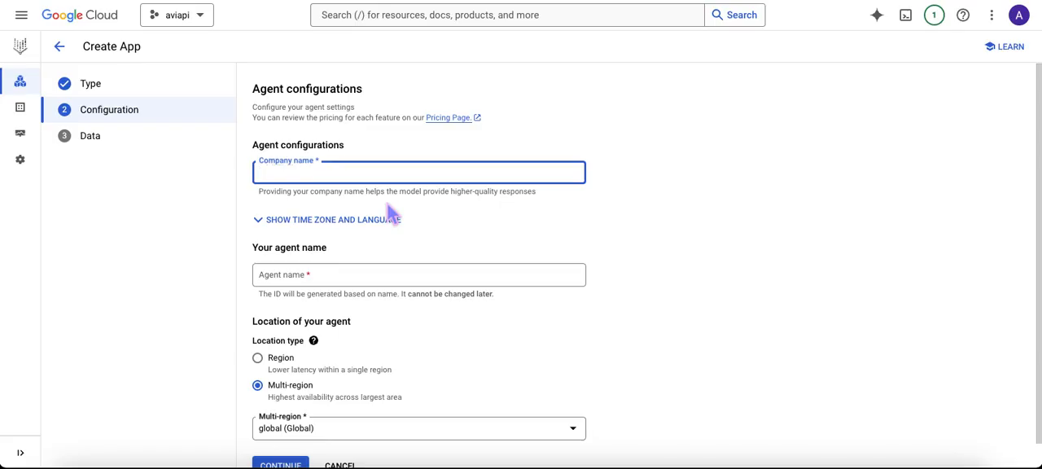
Step: Configure the agent with company name yzxbca123 and agent name earningscriptbot, keeping the global multi-region location, and continue to data selection
text(yzxbca123)
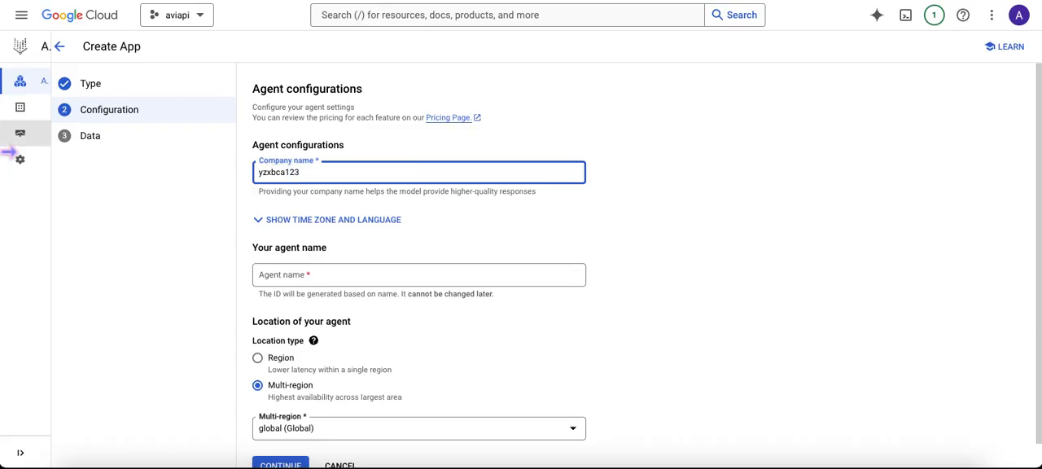
click(331, 276)
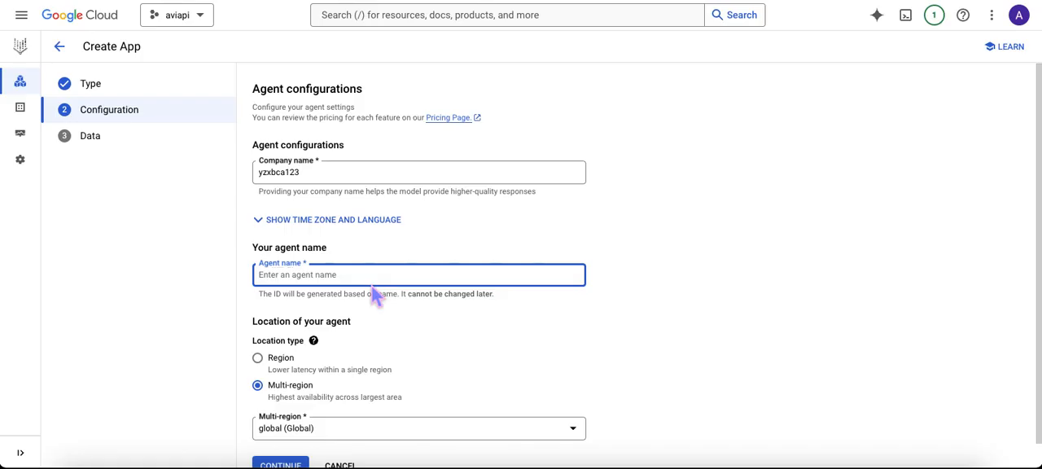
text(ea)
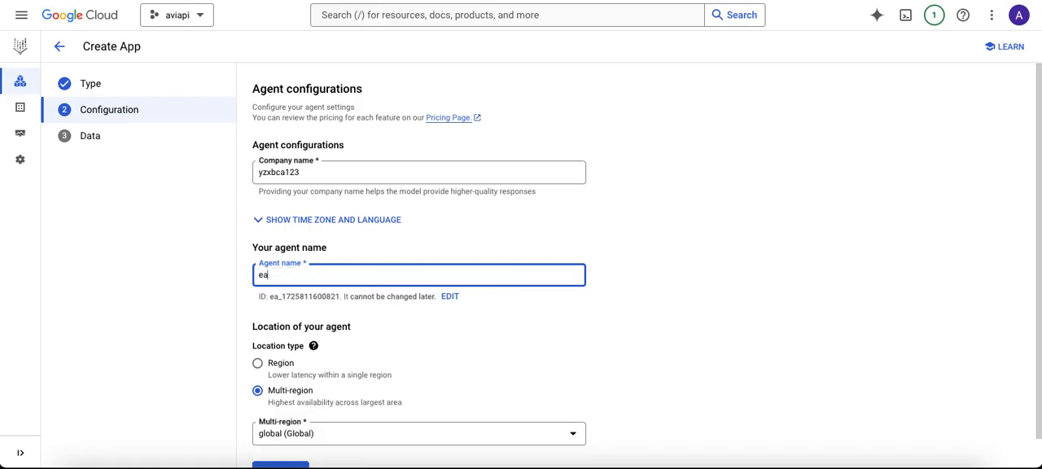
text(rnings)
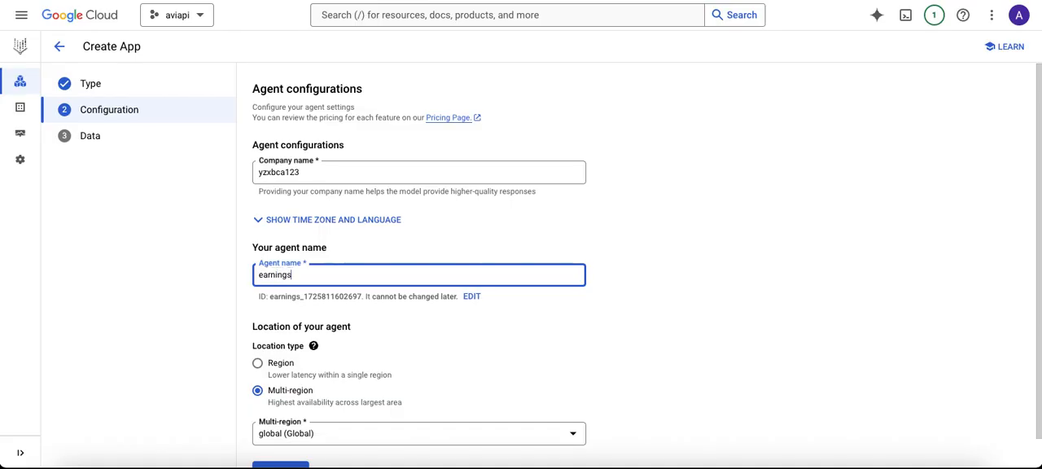
text(crip)
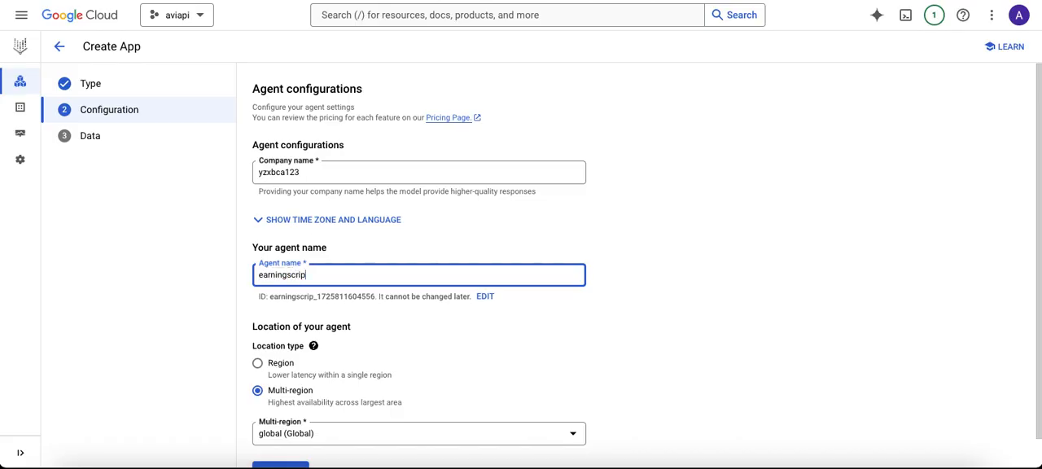
text(tbot)
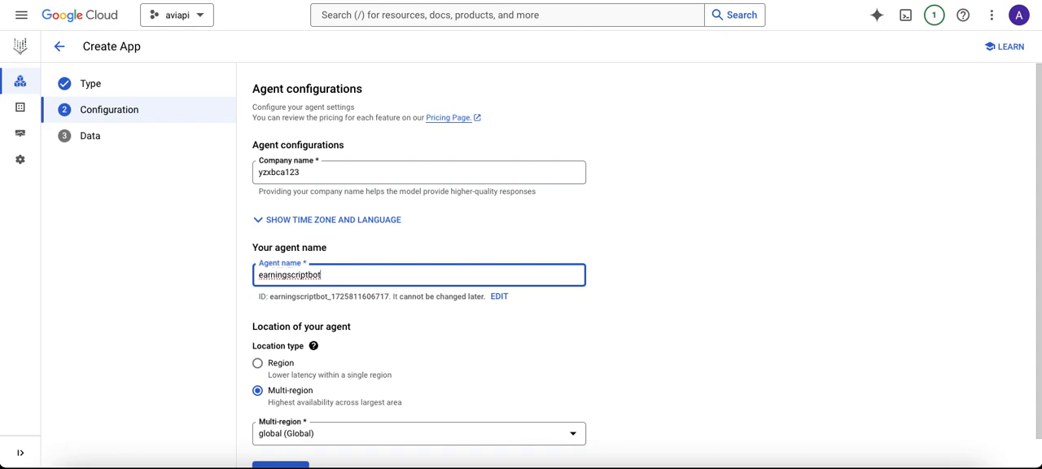
scroll(400, 326, down, 1)
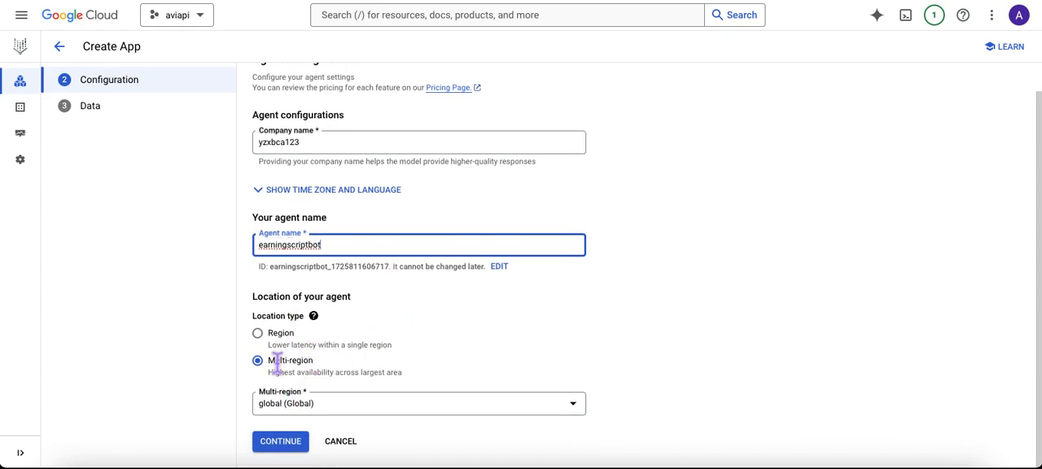
click(281, 444)
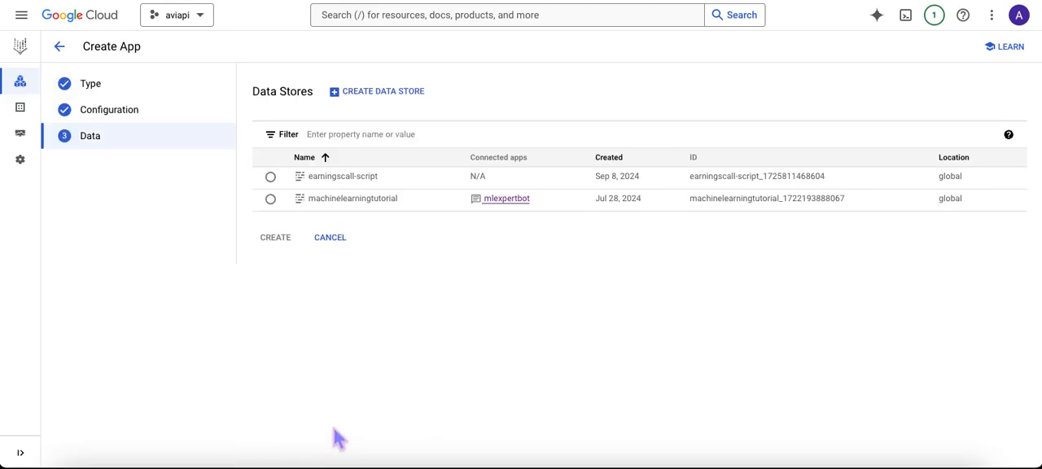
Step: Connect the earningscall-script data store to the chat app, create the app, and dismiss the notification
click(277, 181)
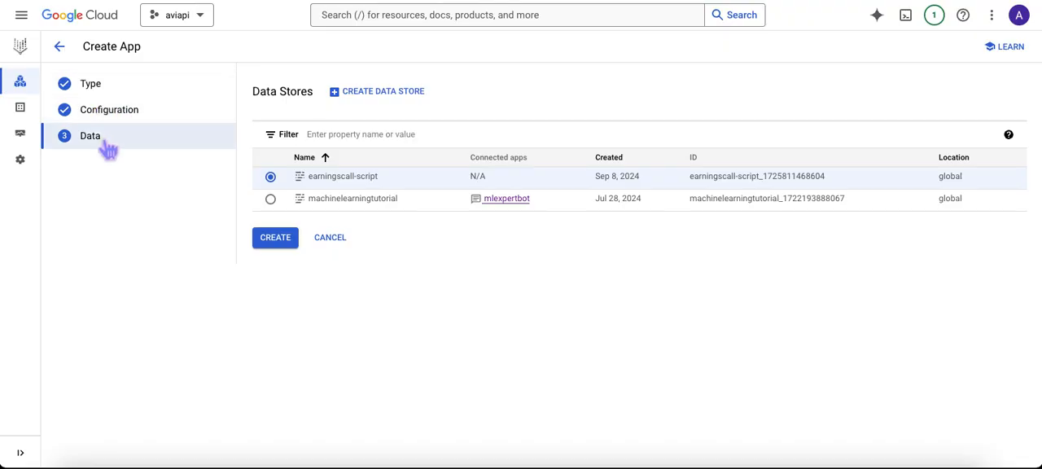
click(286, 240)
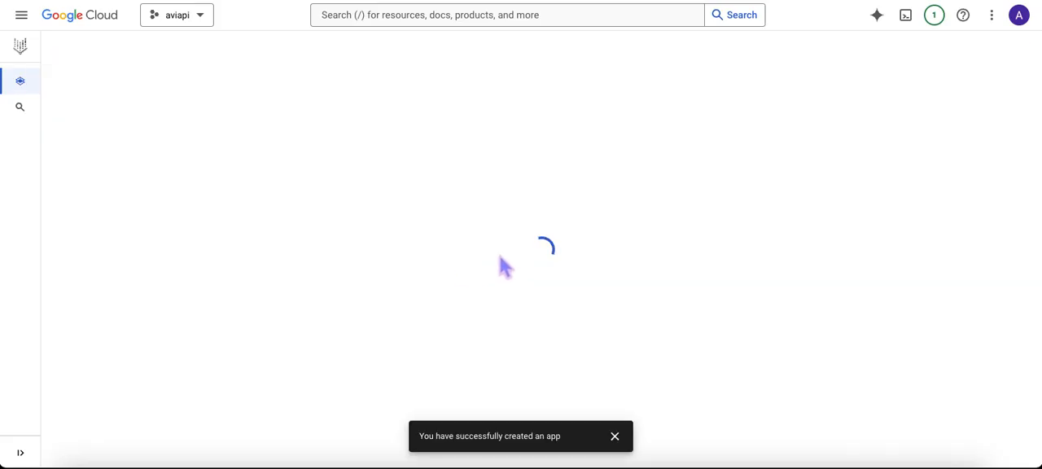
click(615, 437)
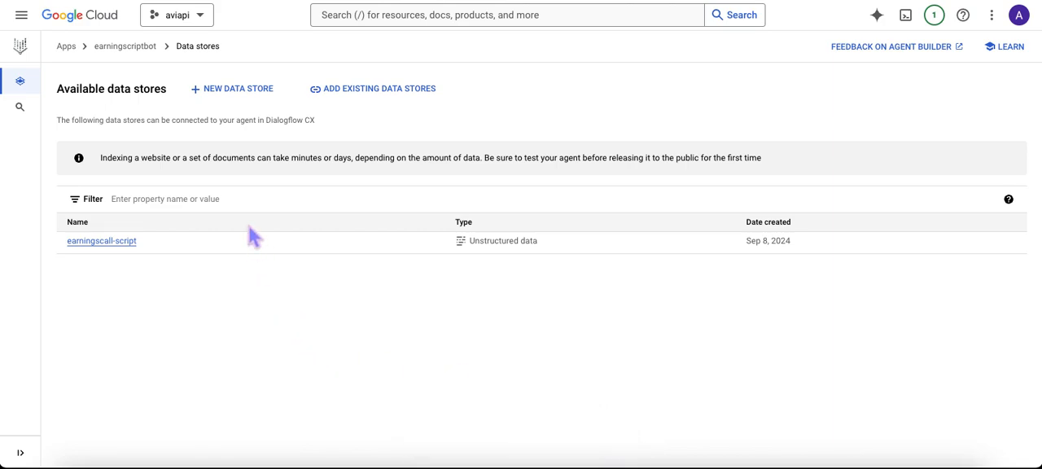
mouse_move(65, 65)
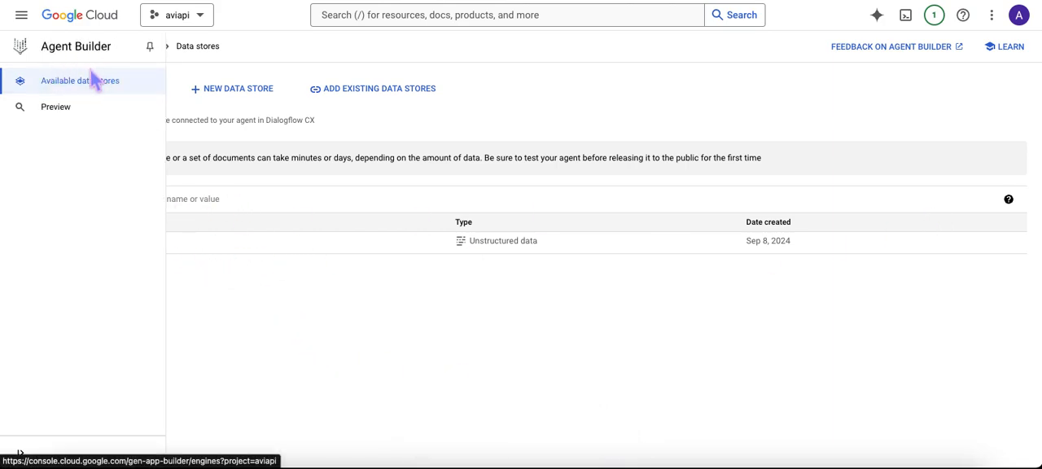
Step: Open the earningscriptbot app from the Agent Builder apps list in Dialogflow CX and bring up the agent test simulator
click(65, 47)
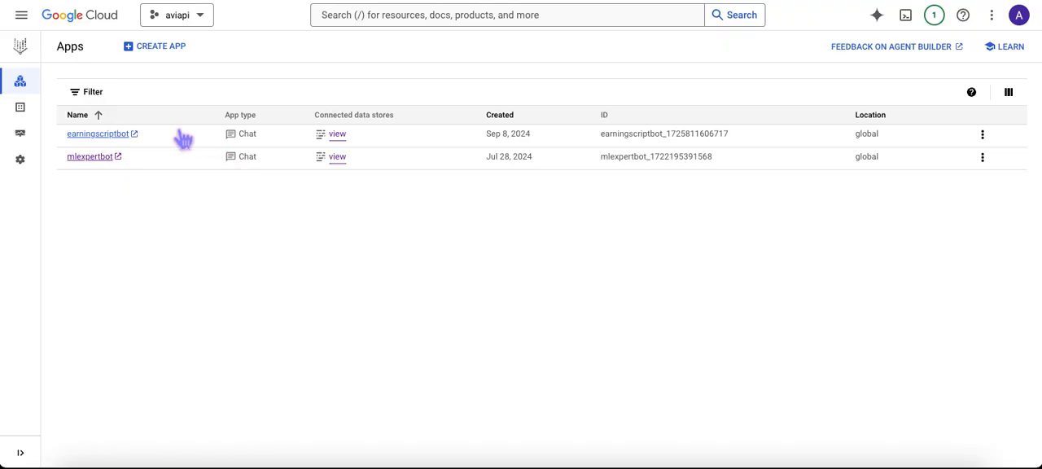
click(108, 139)
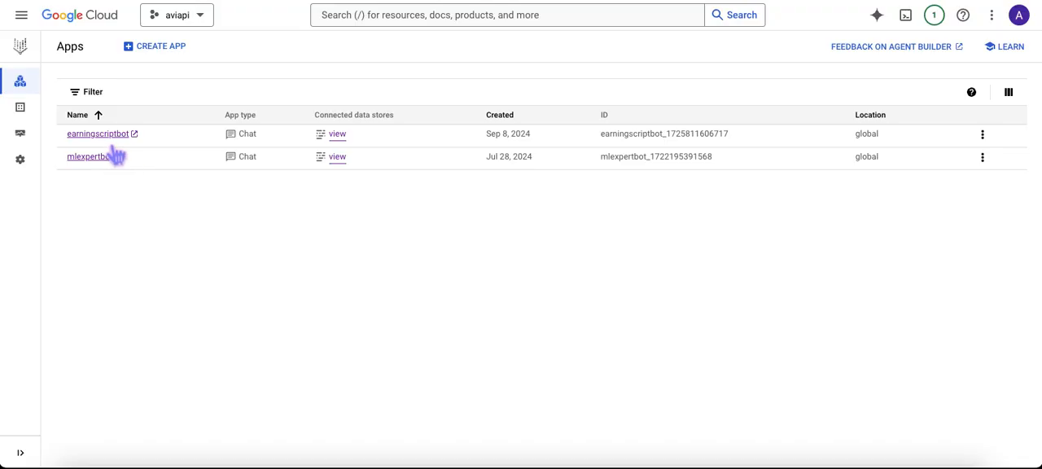
click(132, 134)
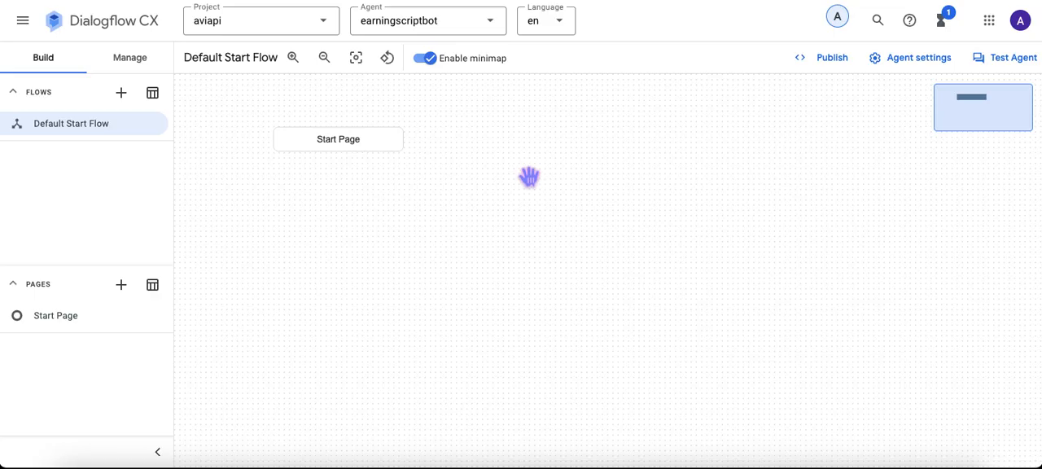
click(1013, 67)
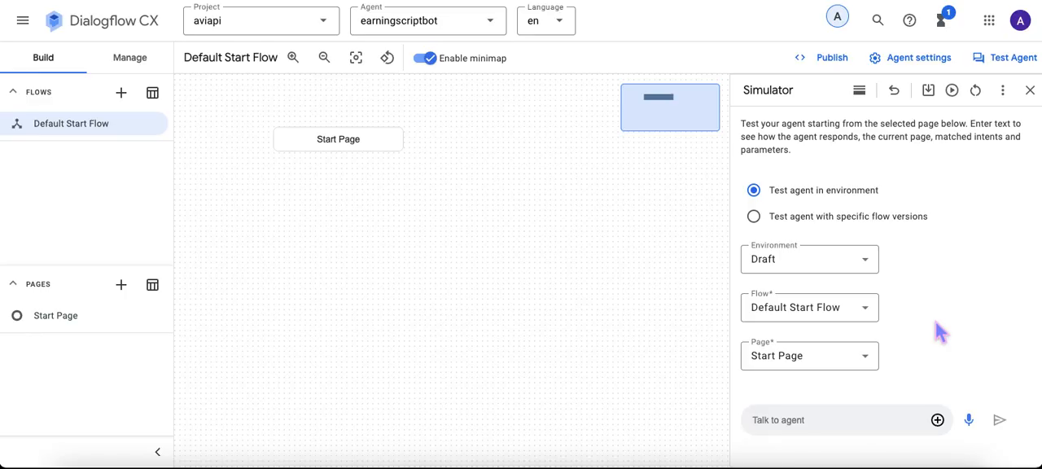
Step: Ask the agent in the simulator "what is this article about"
text(what)
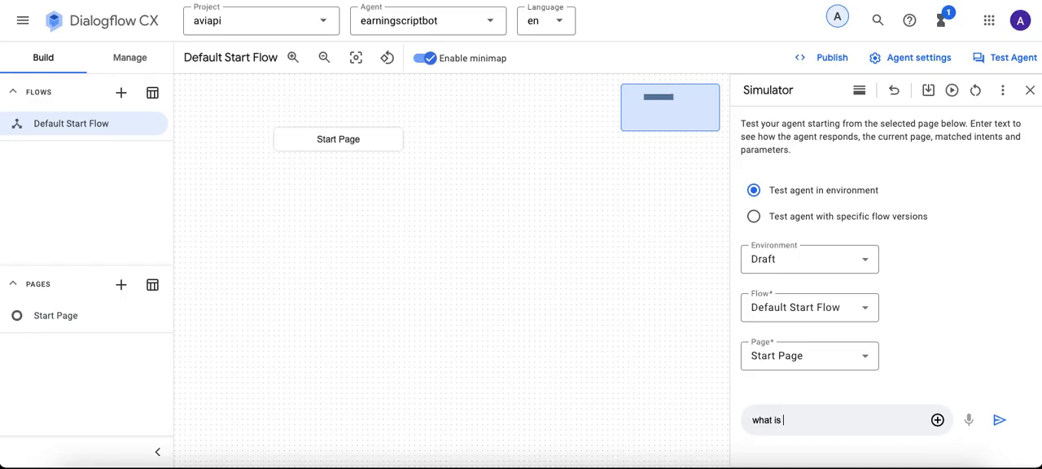
text(is article about?)
key(Return)
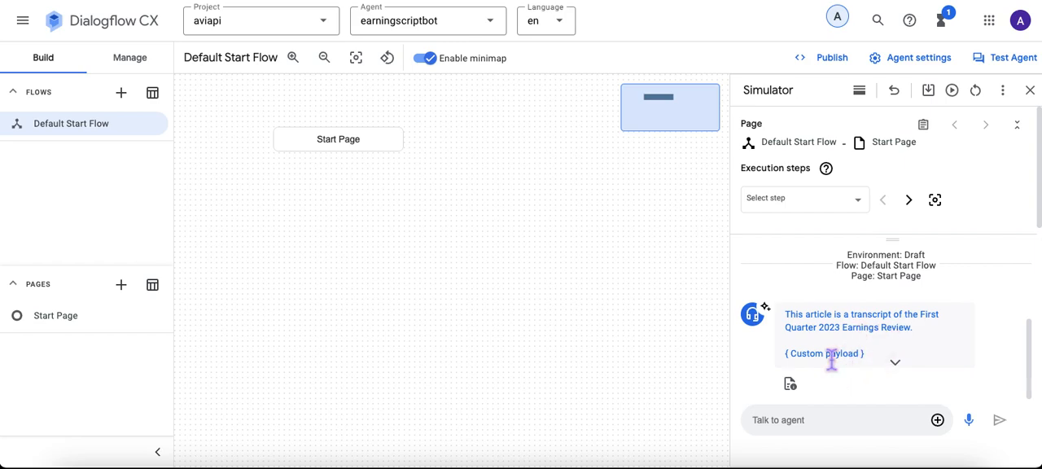
Step: Ask the agent in the simulator "what is said or highlighted about the economy?"
click(780, 423)
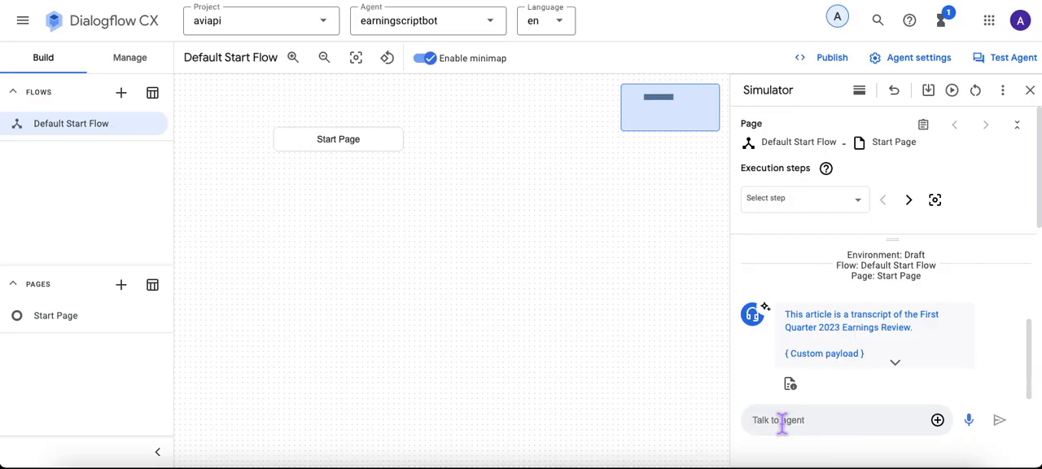
text(wh)
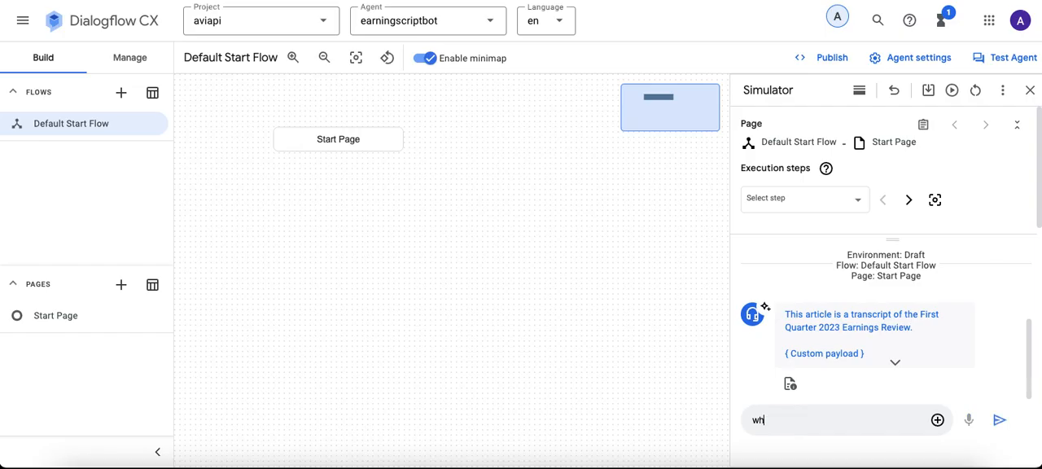
text(at is said or highlighte)
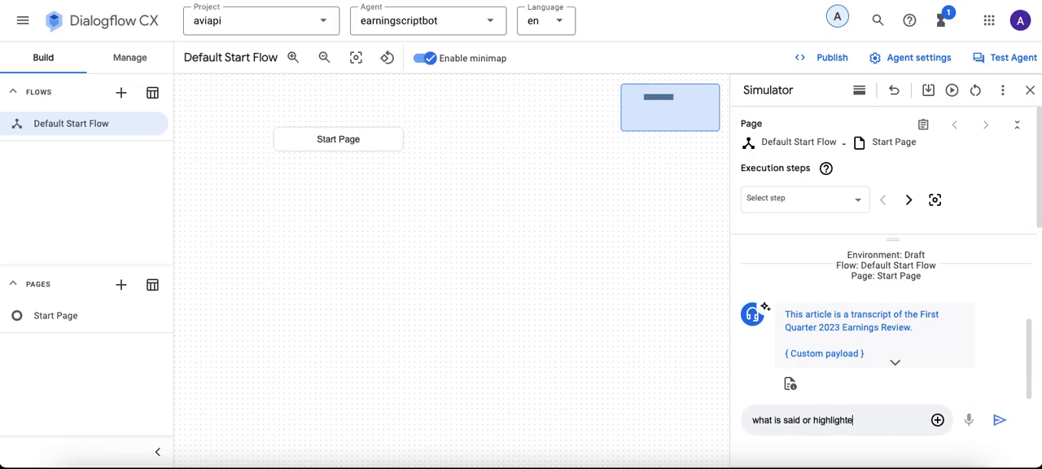
text(d about the econom)
text(my)
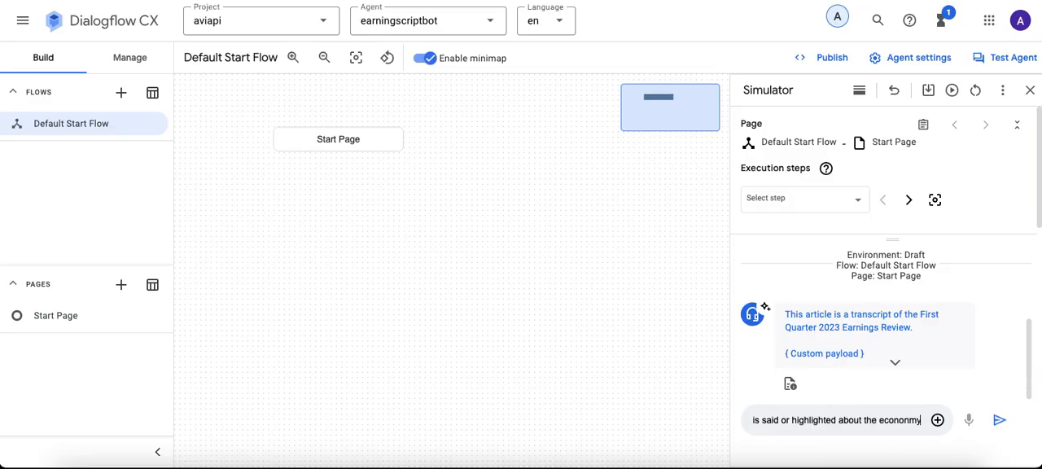
text(?)
key(BackSpace)
key(BackSpace)
key(BackSpace)
key(BackSpace)
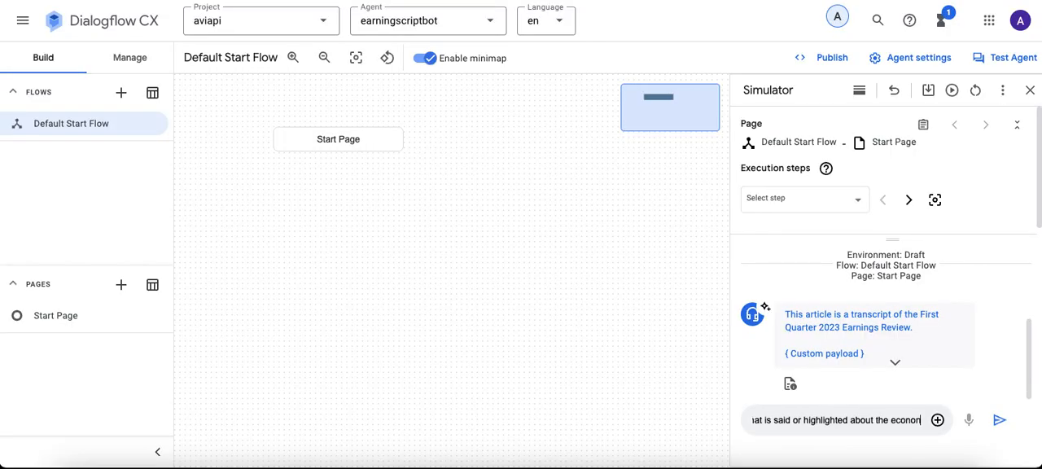
text(my?)
key(Return)
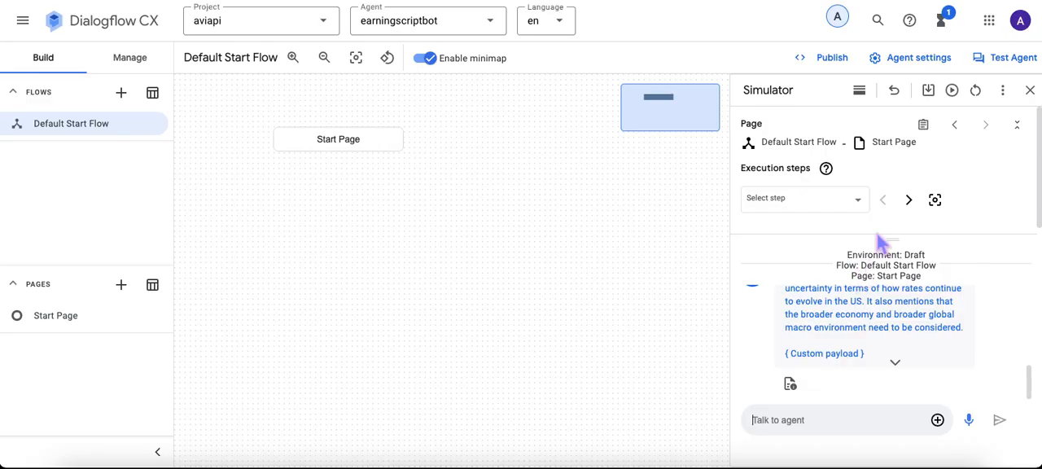
Step: Publish the agent through Dialogflow Messenger by enabling the unauthenticated API, keeping the Draft environment and the Pop-out UI style
click(832, 57)
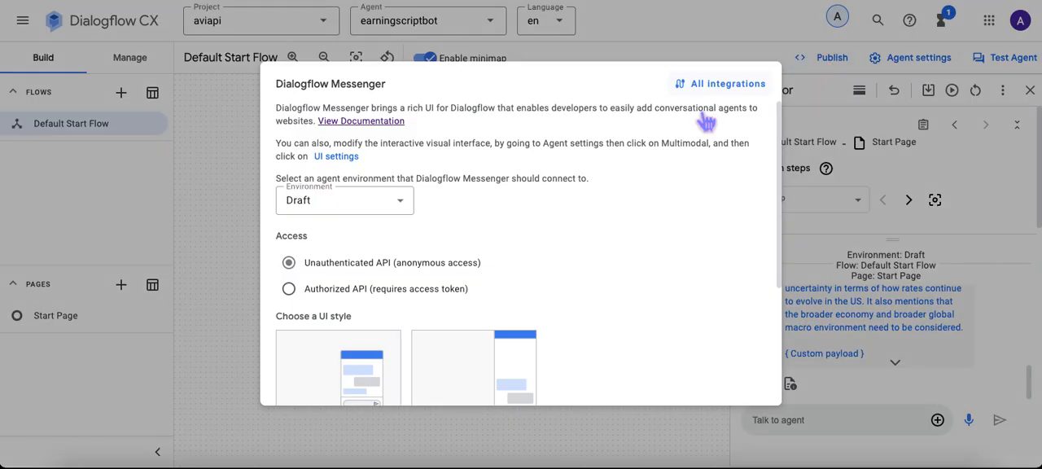
scroll(431, 210, down, 3)
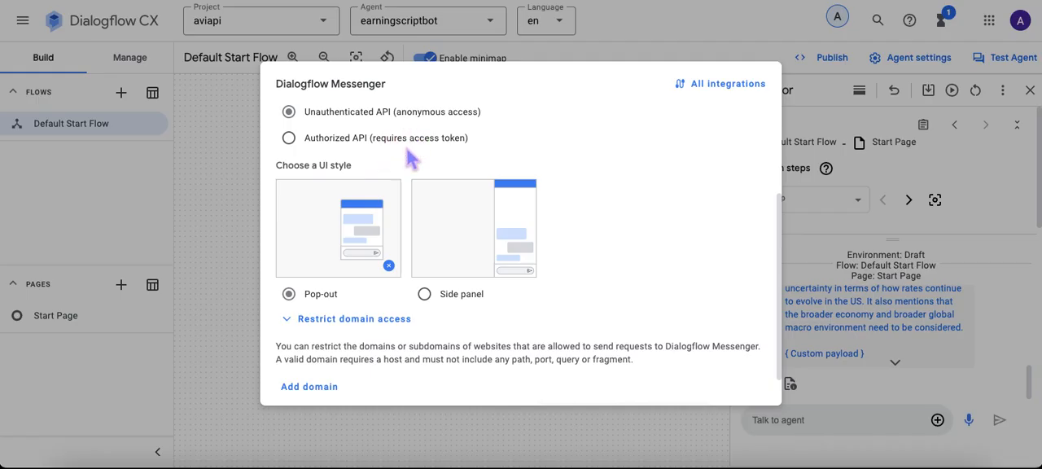
scroll(489, 268, down, 1)
click(632, 390)
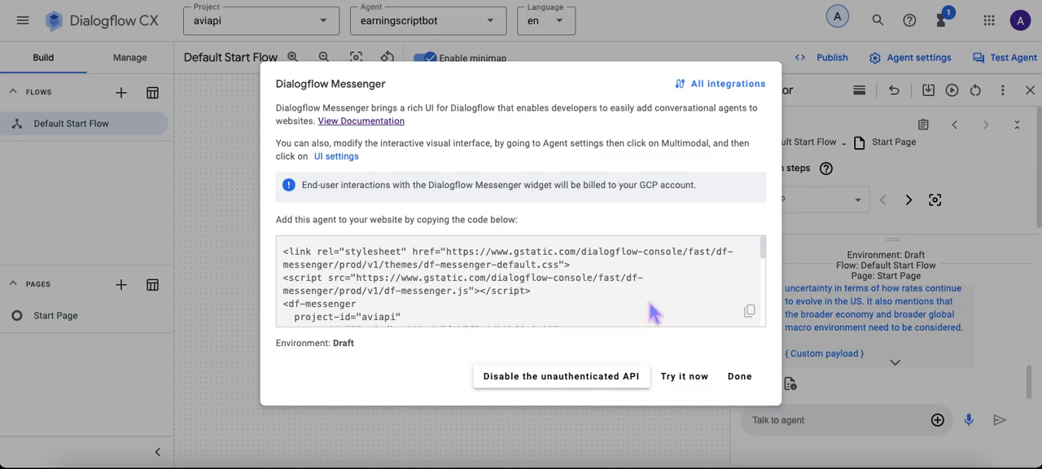
Step: Copy the Dialogflow Messenger embed code for the website and finish the publish dialog
scroll(588, 271, down, 3)
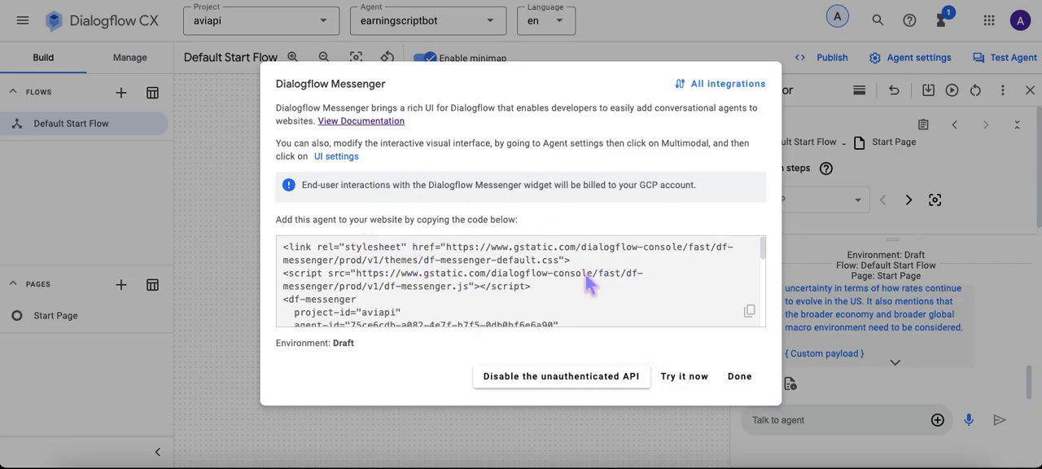
scroll(454, 273, up, 3)
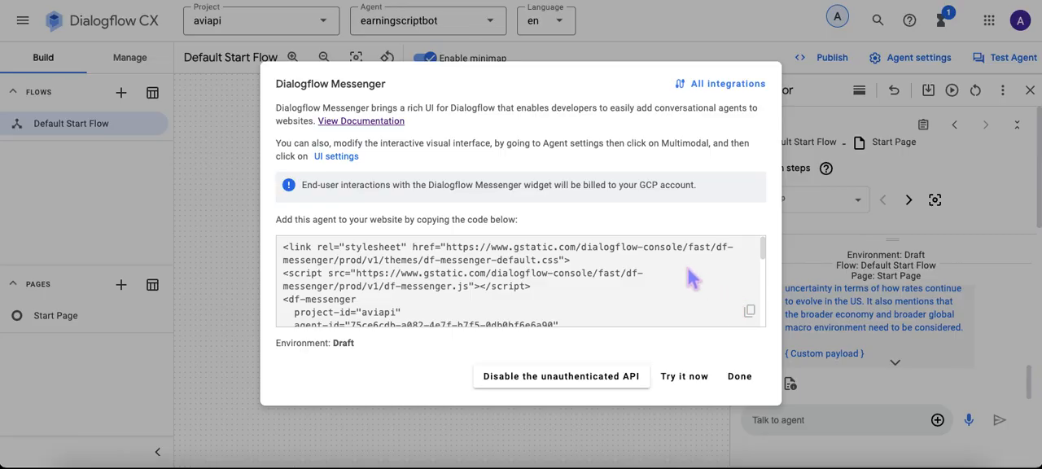
click(760, 320)
click(742, 379)
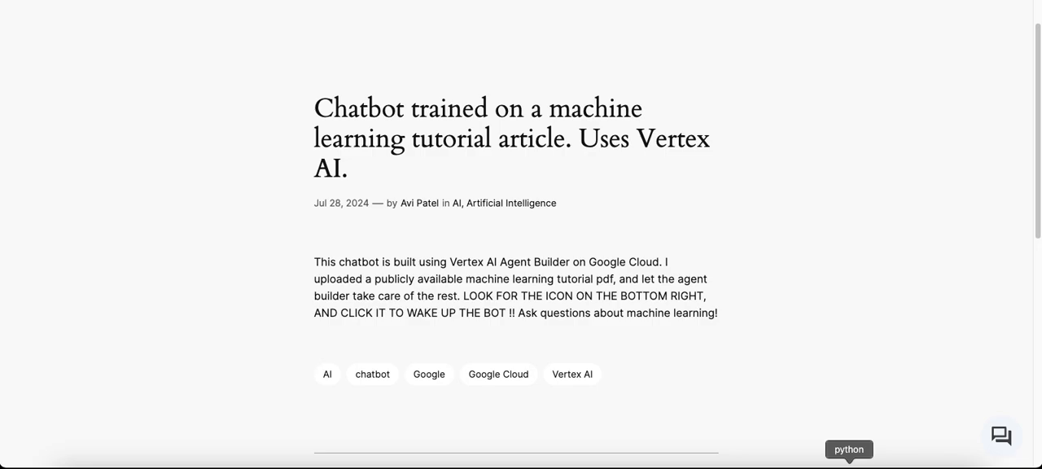
Step: Switch to the Python editor, paste the embed code below the closing html tag inside html_code in demo_vai.py, and save the file
click(849, 464)
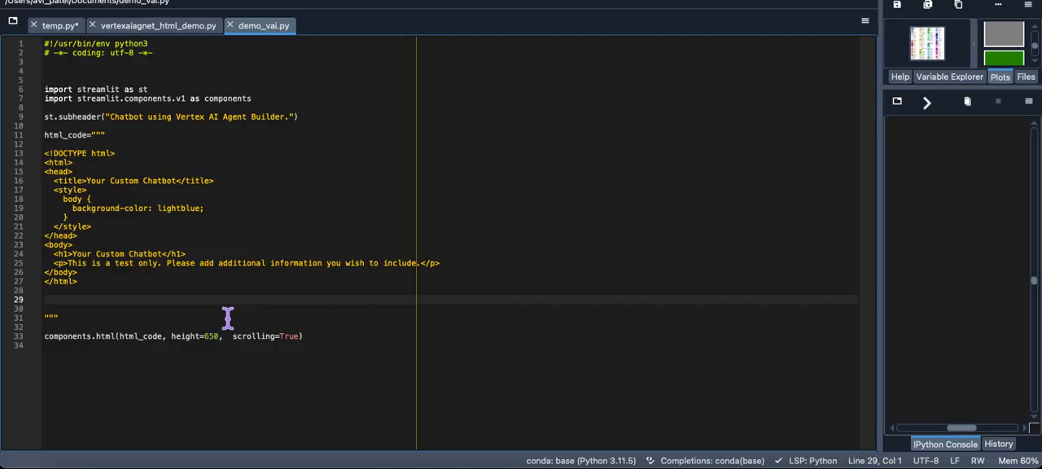
key(super+v)
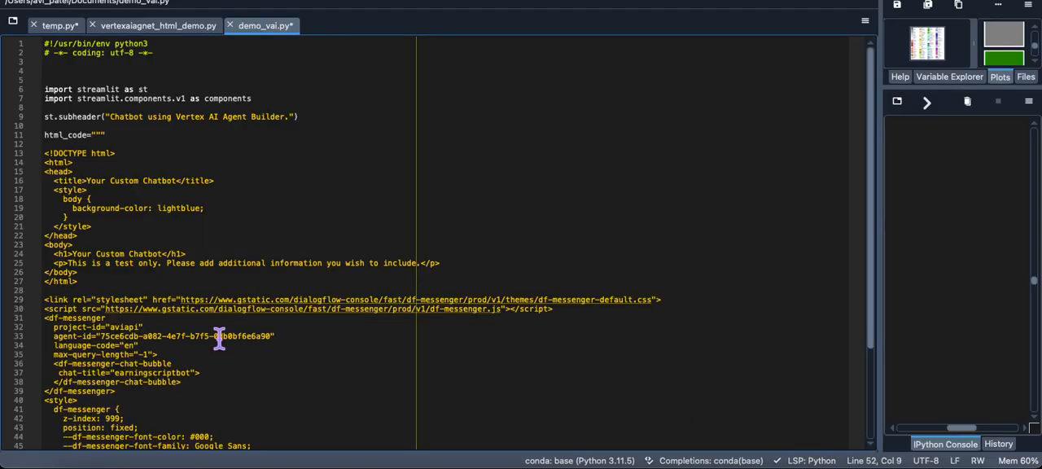
scroll(218, 338, down, 5)
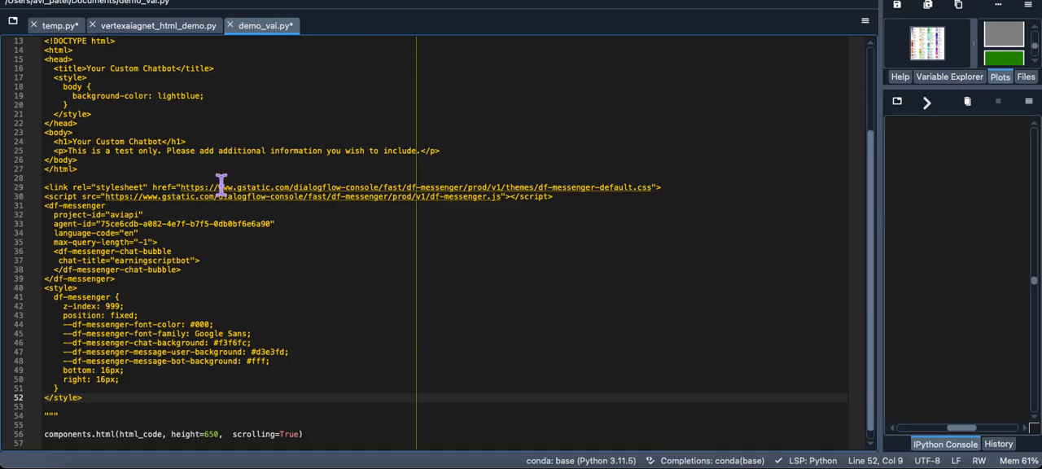
click(102, 2)
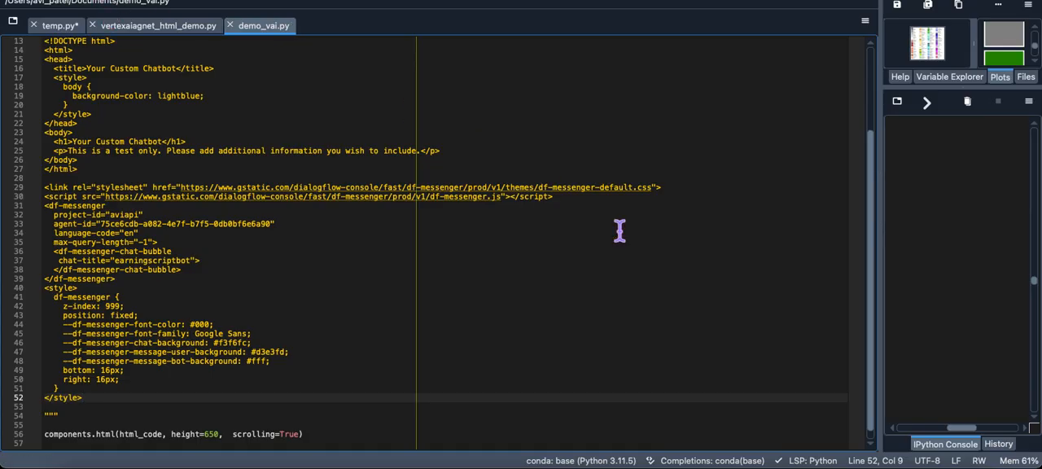
Step: Switch to the Streamlit page in the browser, check the Your Custom Chatbot layout, and open its chat widget
click(535, 460)
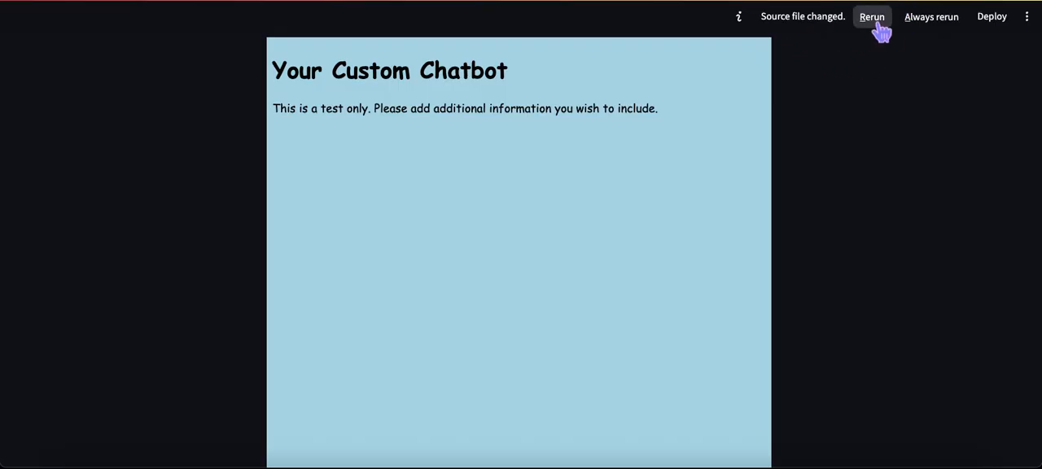
click(875, 21)
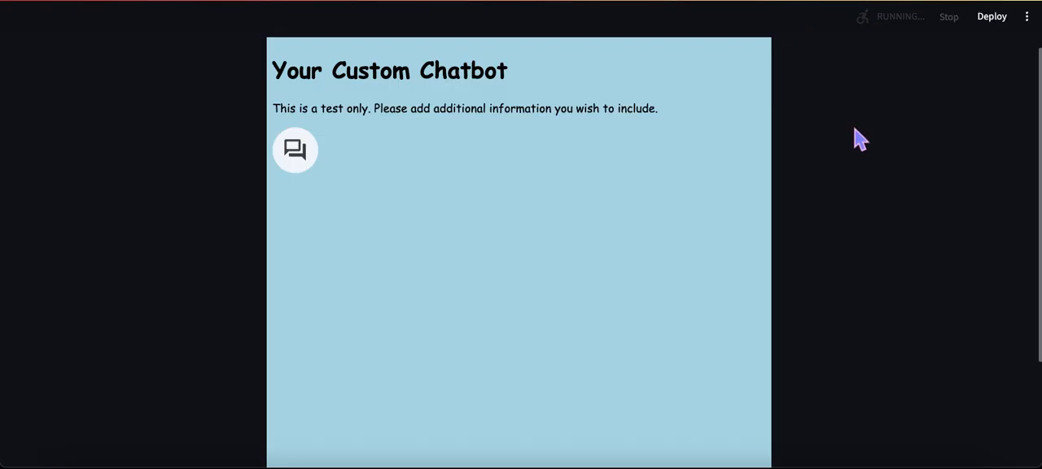
scroll(707, 262, down, 1)
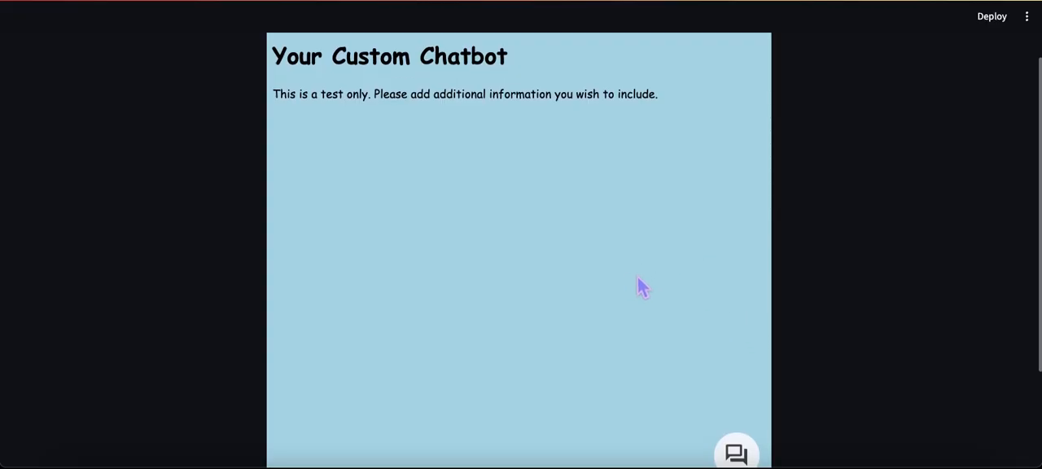
scroll(696, 342, down, 2)
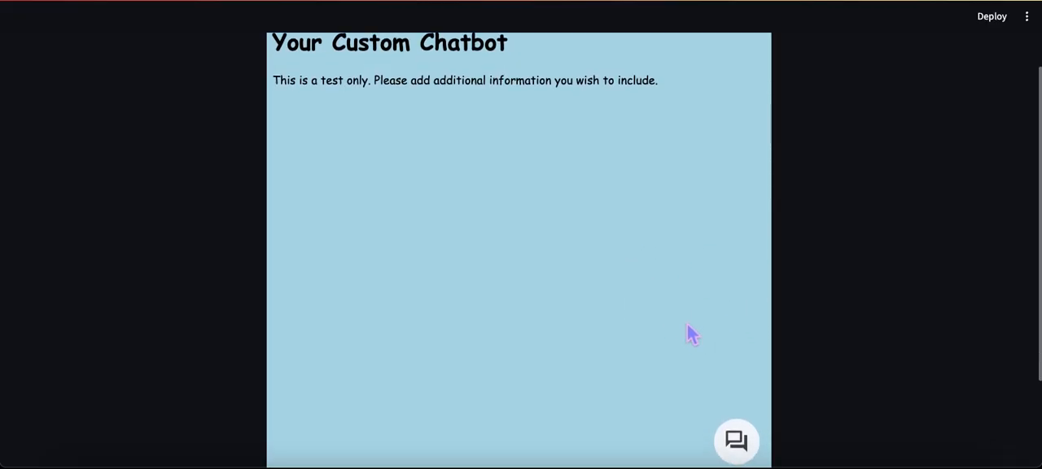
scroll(507, 160, up, 2)
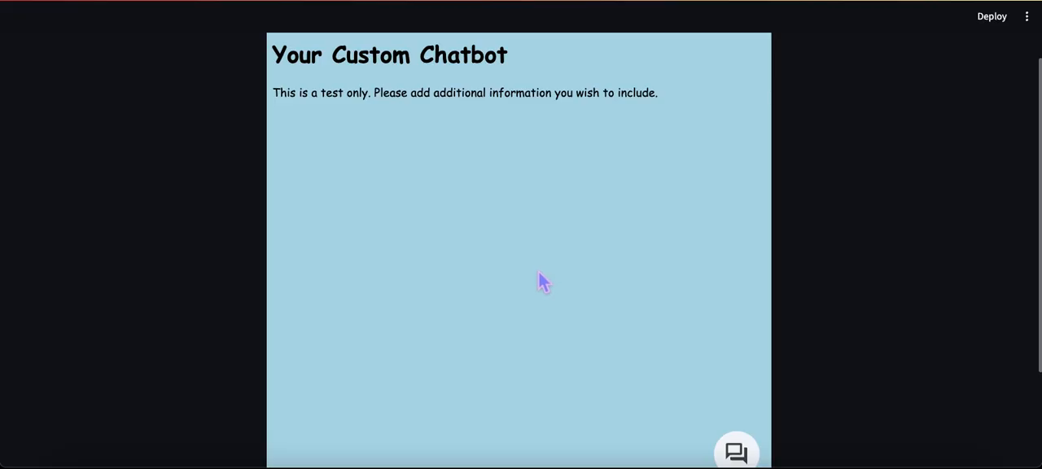
scroll(586, 284, down, 2)
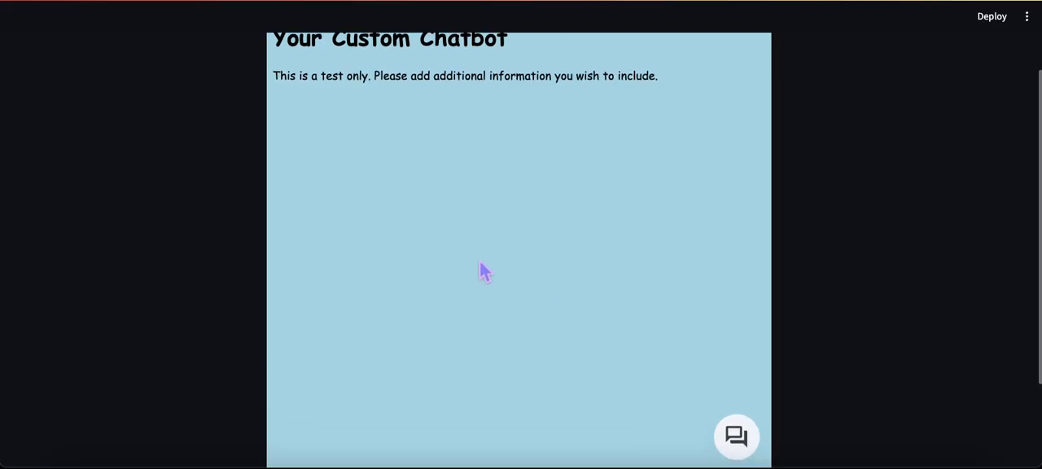
scroll(505, 254, down, 3)
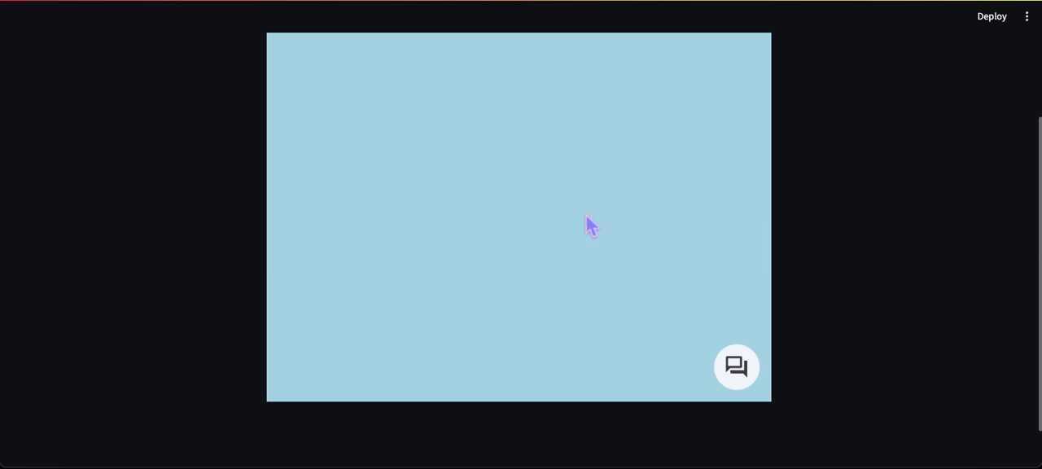
click(744, 374)
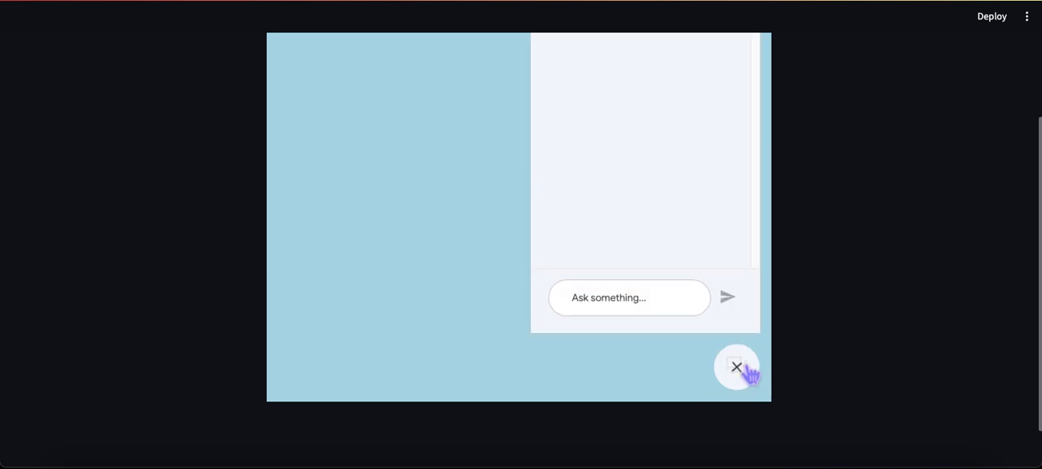
scroll(635, 232, up, 3)
scroll(636, 236, up, 1)
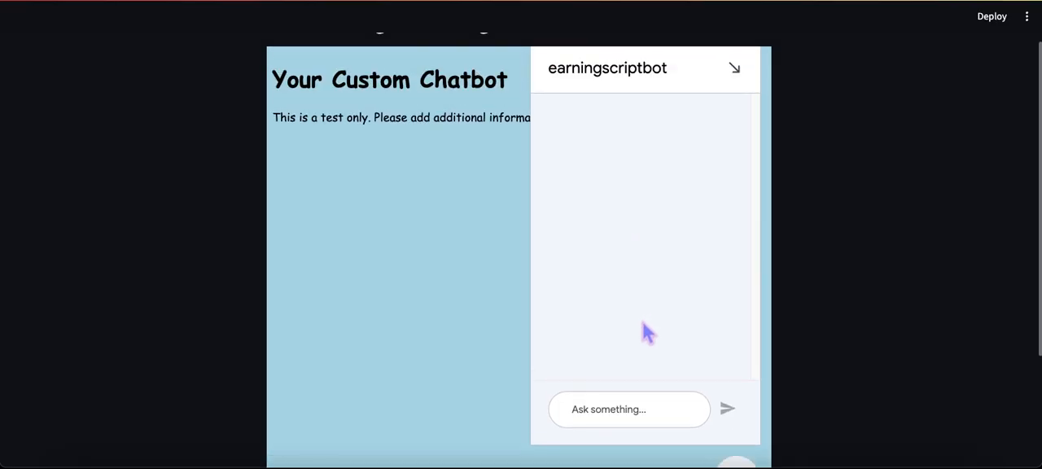
Step: Ask the embedded earningscriptbot "what is this article about?" and collapse the chat window after it answers
click(604, 409)
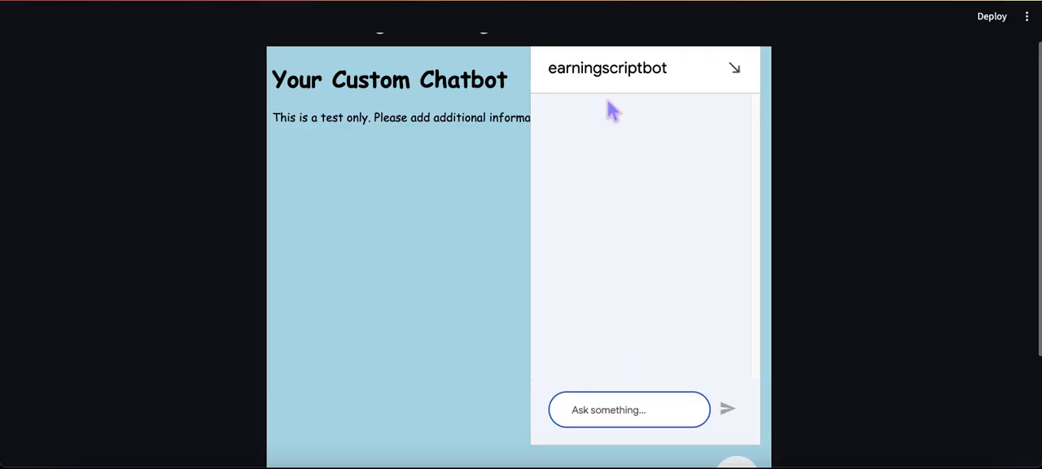
text(what is this arti)
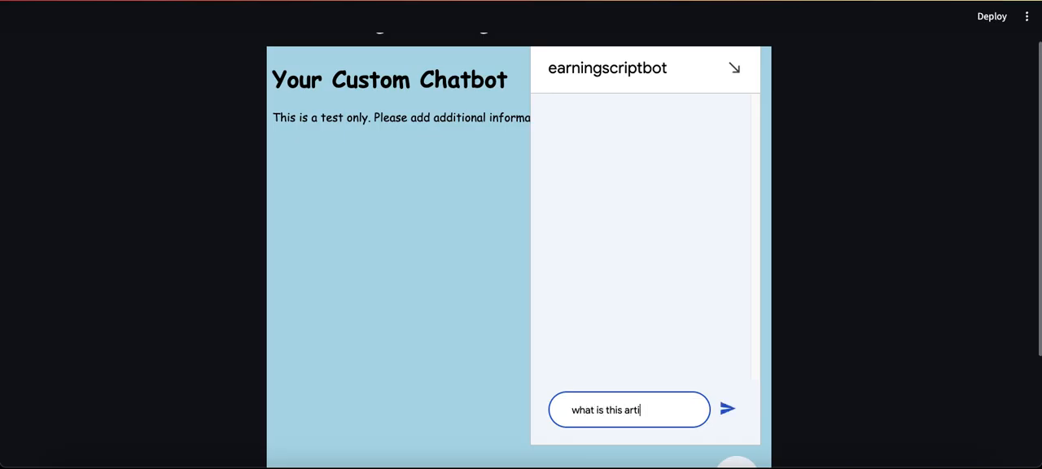
key(Return)
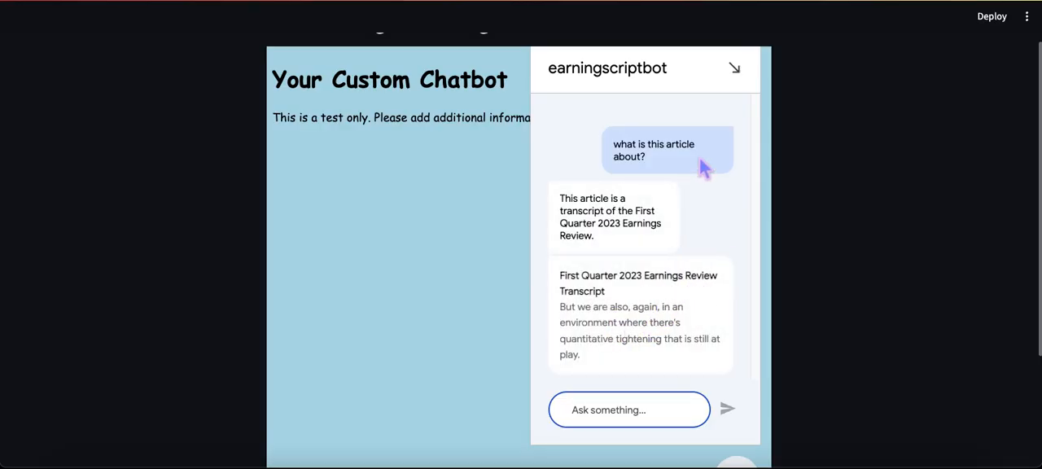
click(734, 68)
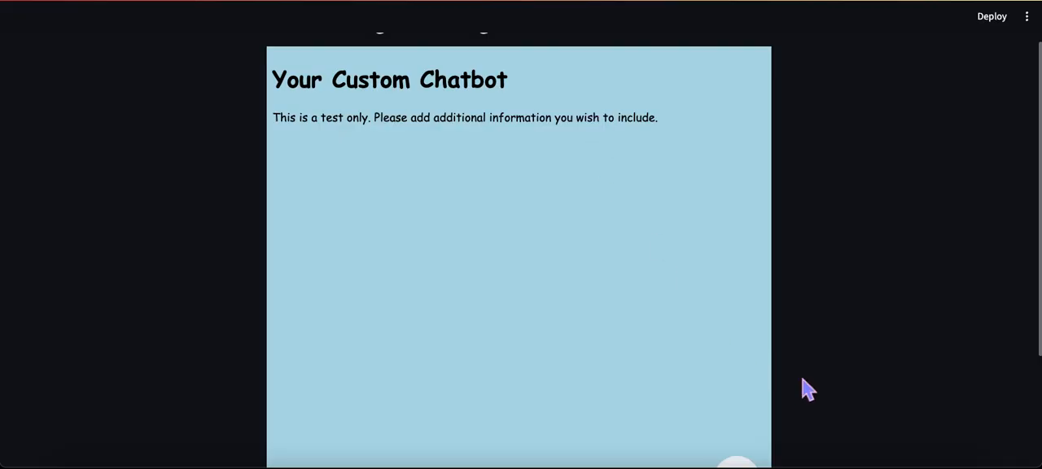
Step: Switch to the Python editor and review the page HTML and the Dialogflow Messenger embed code inside html_code in demo_vai.py
click(849, 464)
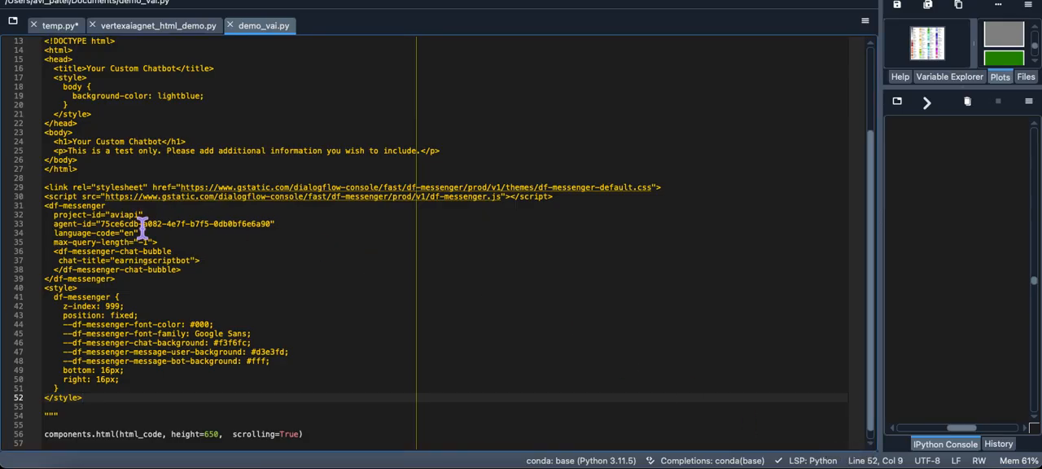
scroll(142, 228, up, 2)
drag(110, 234, 41, 106)
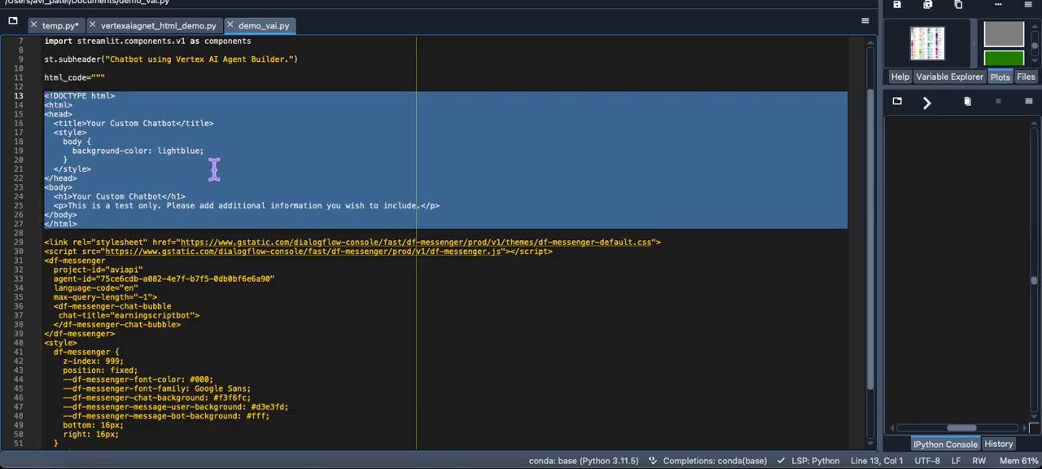
click(95, 227)
drag(95, 228, 37, 96)
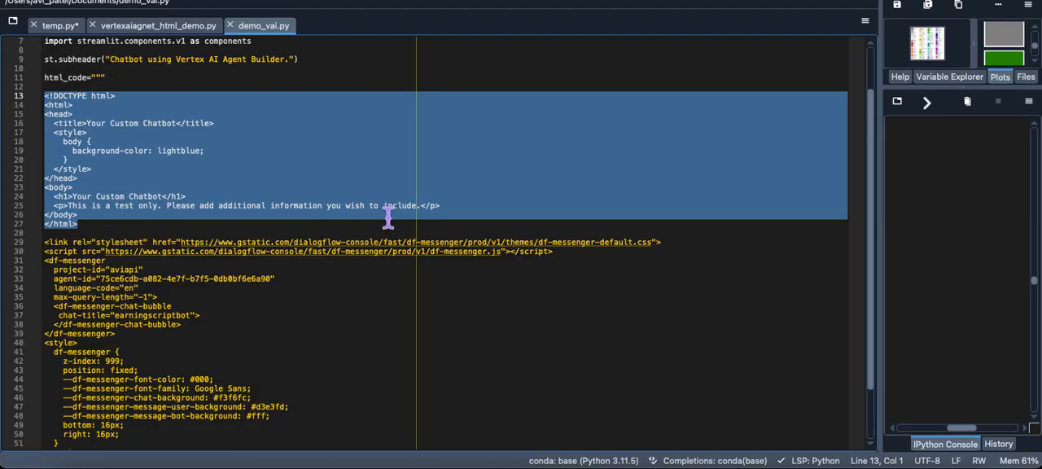
scroll(198, 279, down, 2)
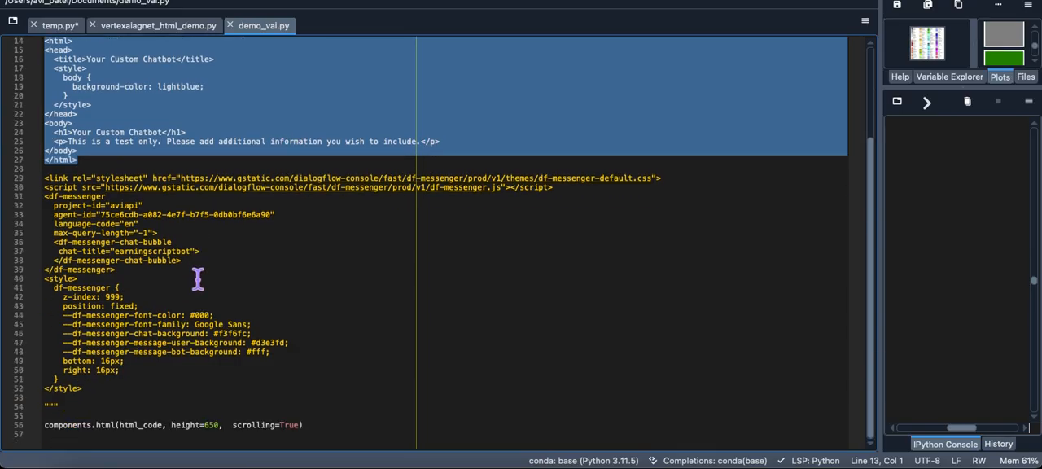
drag(101, 400, 42, 179)
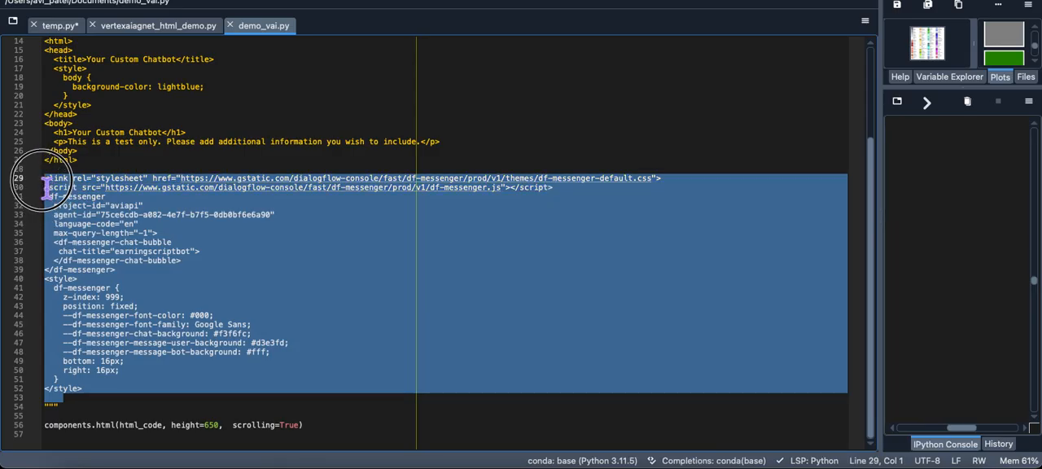
Step: Switch to the blank CodePen page in the browser and paste the Dialogflow Messenger embed code into its HTML editor
click(579, 461)
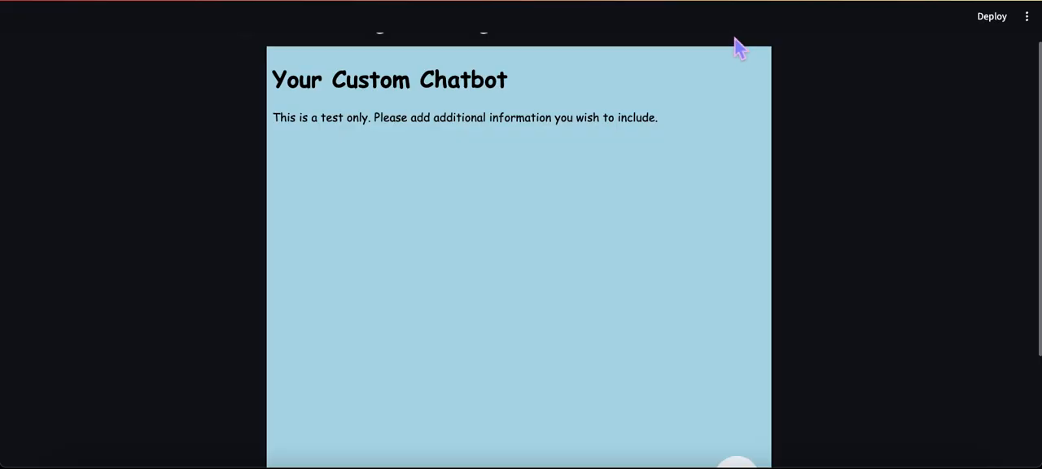
click(749, 0)
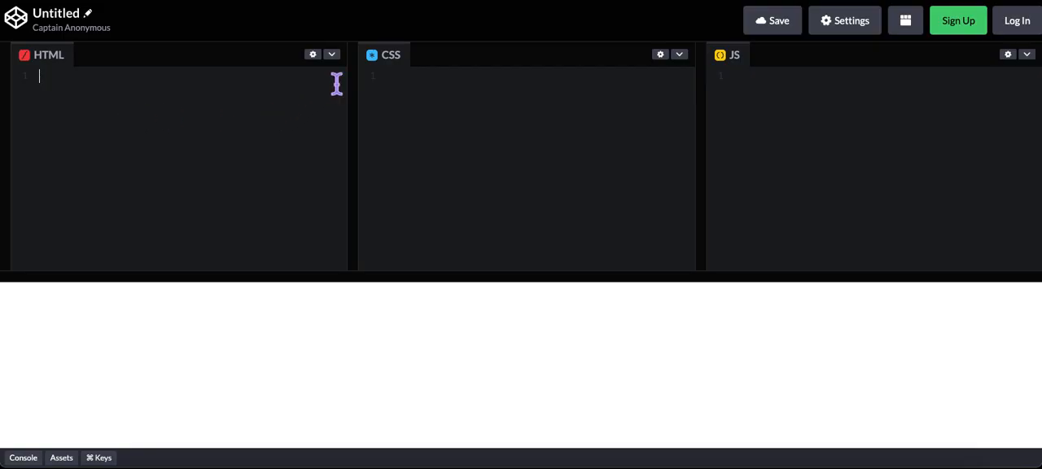
key(ctrl+v)
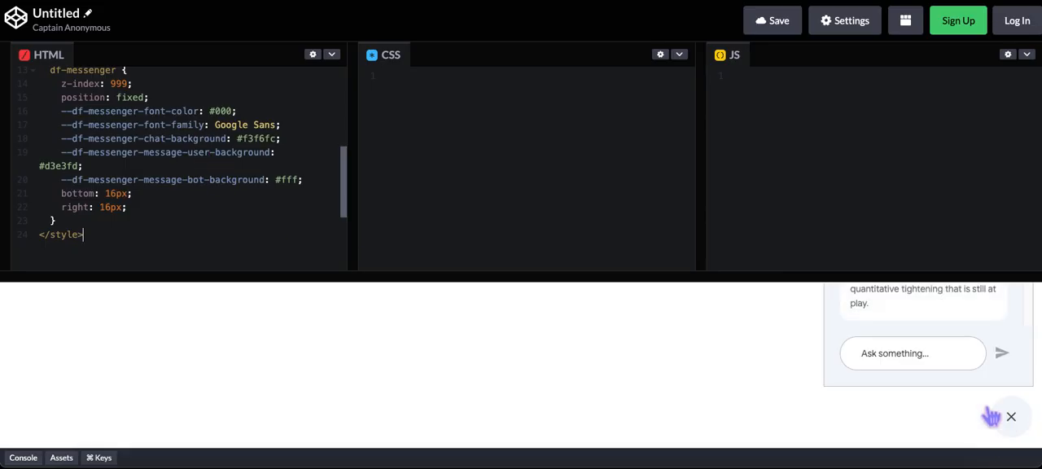
Step: Enlarge the pen preview to check the embedded chat window and collapse it to its bubble
drag(704, 288, 694, 135)
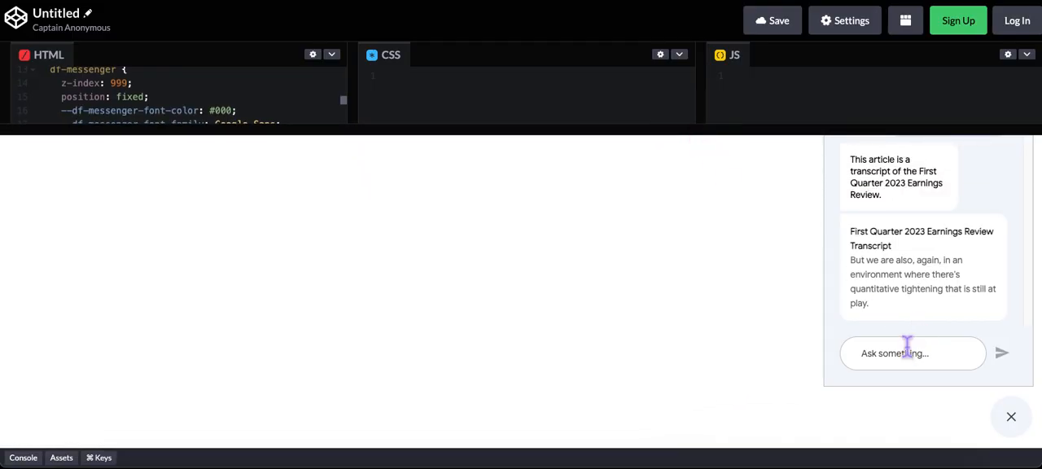
click(936, 351)
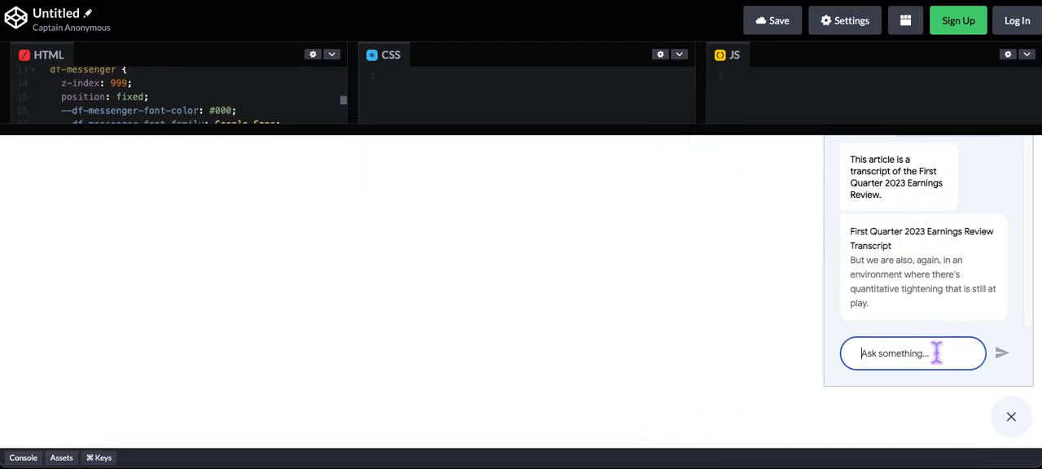
click(1011, 417)
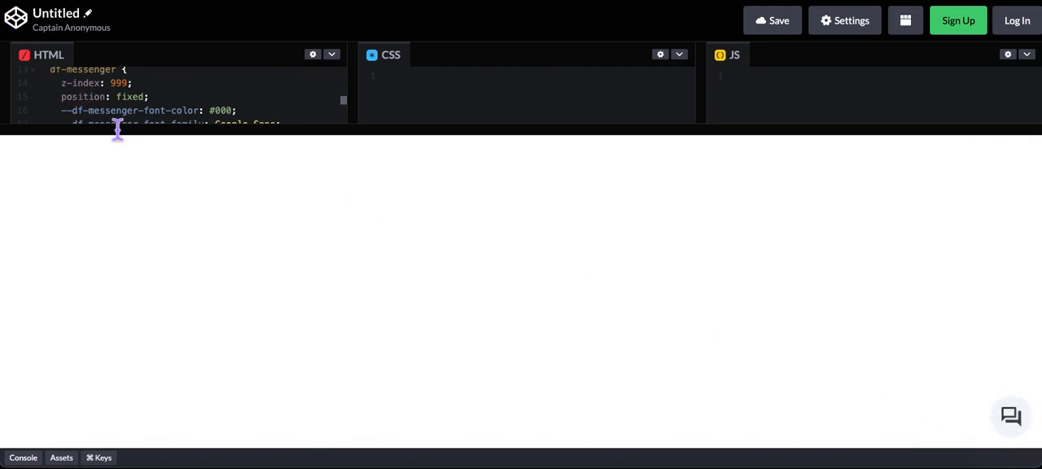
Step: Try the non-bubble chat layout by changing the opening and closing df-messenger-chat-bubble tags to df-messenger-chat
drag(117, 138, 103, 223)
drag(101, 259, 101, 278)
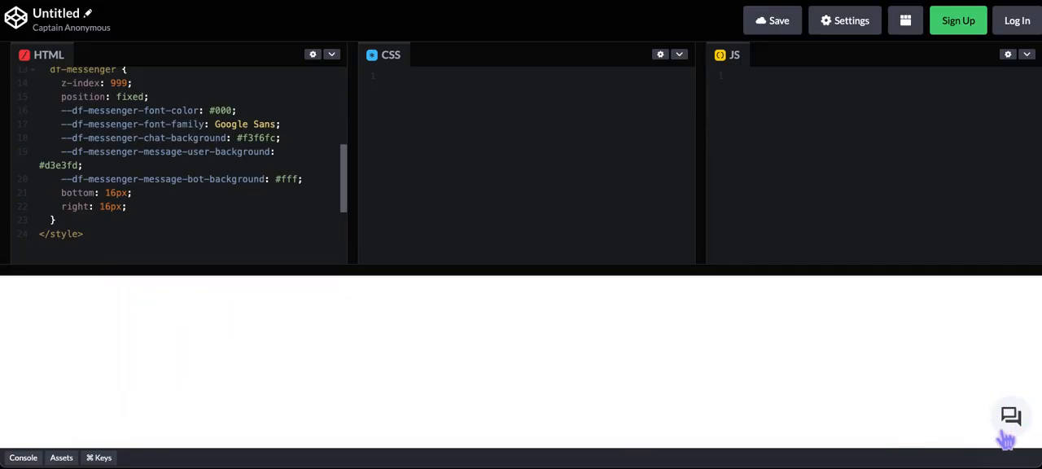
drag(347, 188, 349, 161)
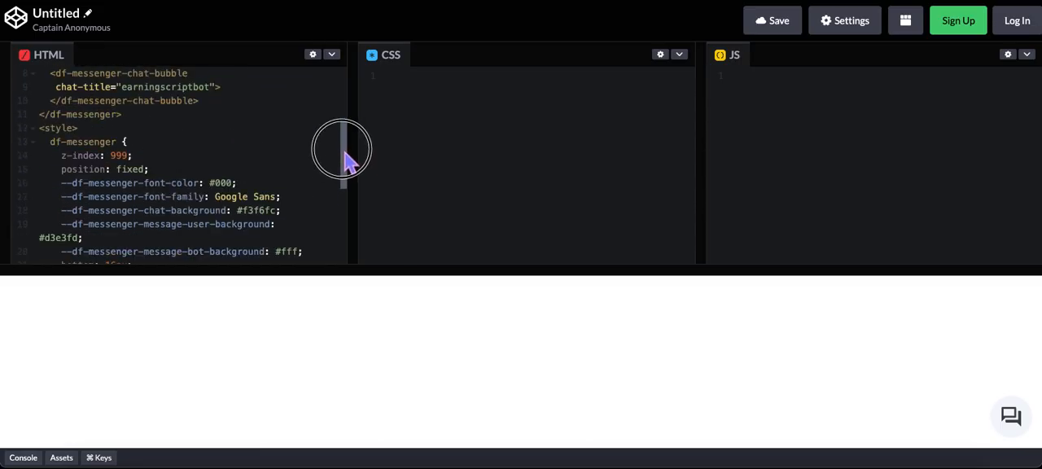
click(1028, 434)
click(1027, 433)
click(198, 104)
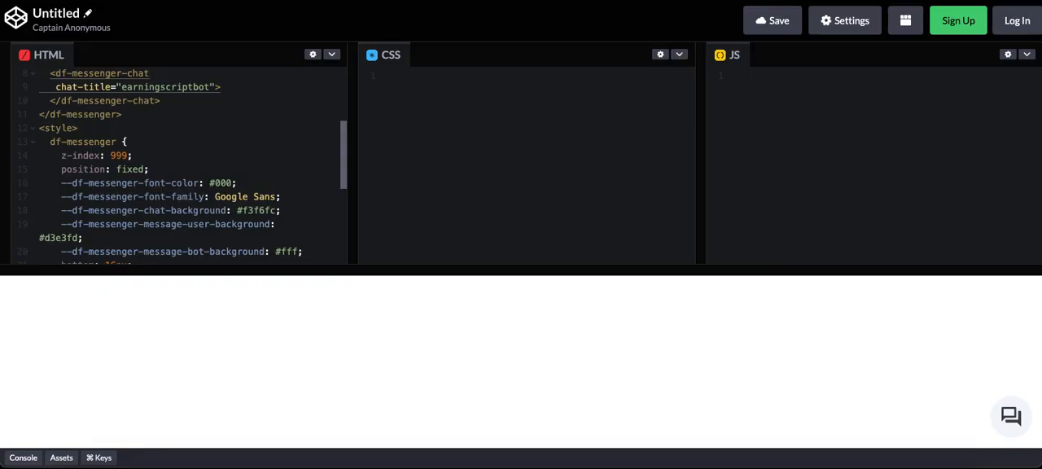
Step: Replace the chat-title value earningscriptbot with the owner's first name followed by "'s Bot"
drag(651, 271, 597, 340)
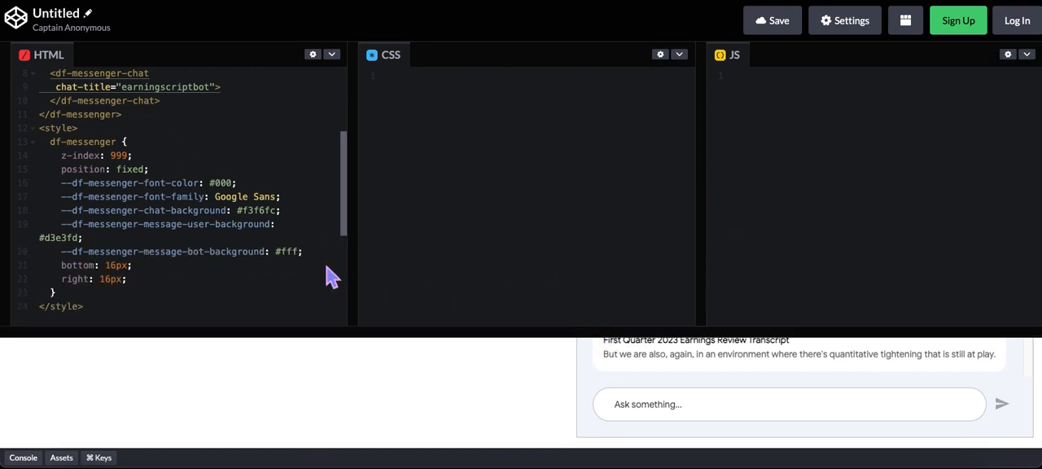
scroll(173, 204, up, 2)
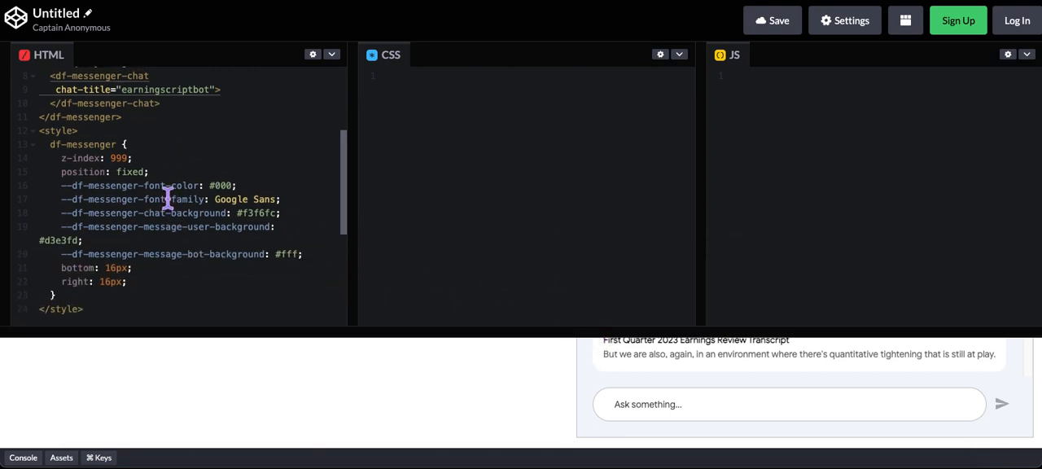
click(124, 128)
drag(129, 136, 163, 139)
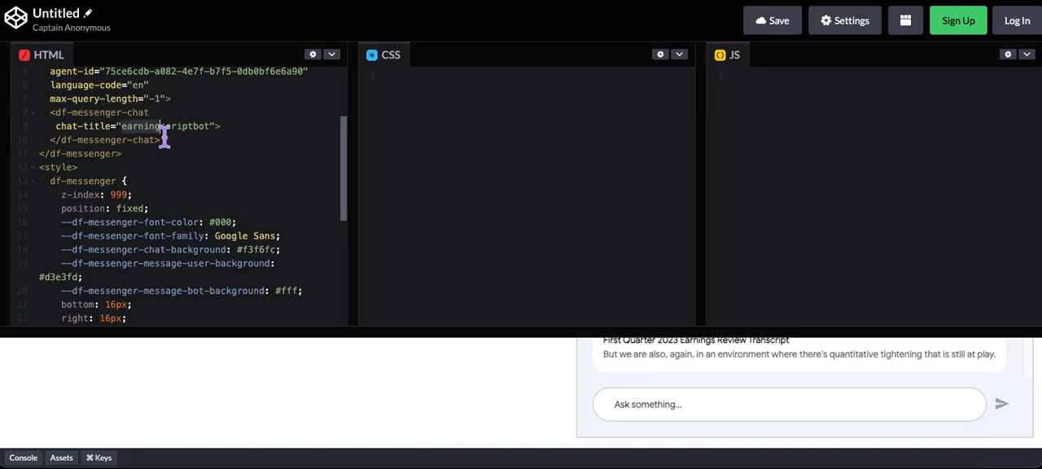
right_click(163, 133)
click(160, 137)
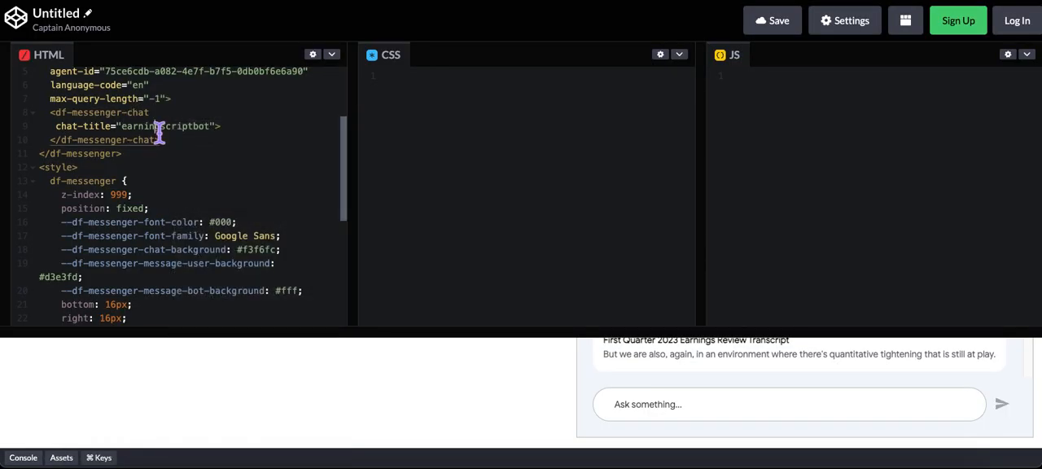
drag(122, 131, 216, 134)
text(Avi's B)
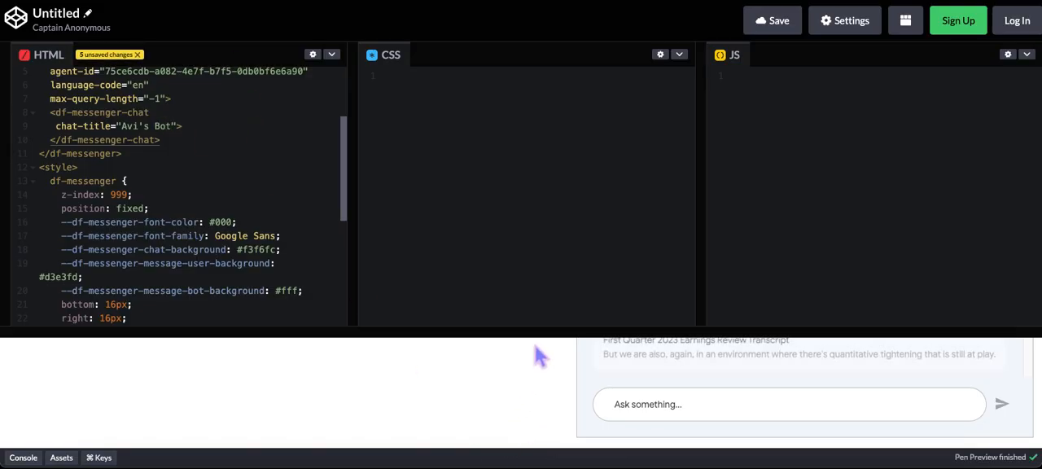
Step: Restore both df-messenger-chat tags to df-messenger-chat-bubble, and open and collapse the chat window in an enlarged preview
mouse_move(537, 332)
mouse_down()
mouse_move(551, 177)
mouse_move(537, 333)
mouse_up()
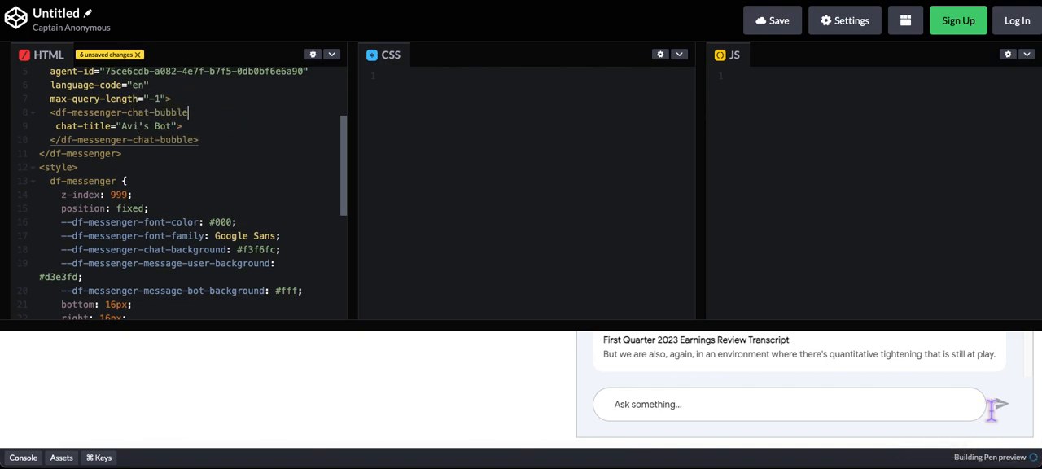
drag(918, 336, 907, 203)
click(1022, 429)
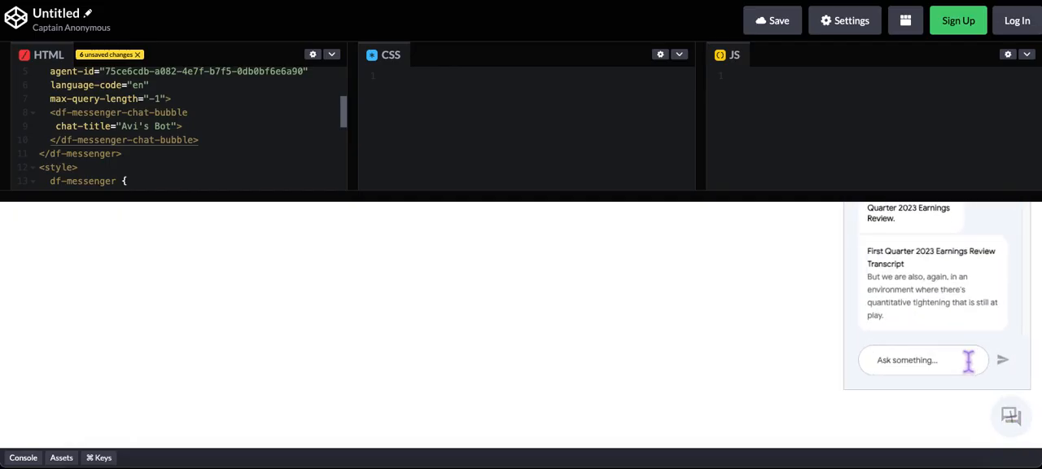
drag(826, 198, 802, 24)
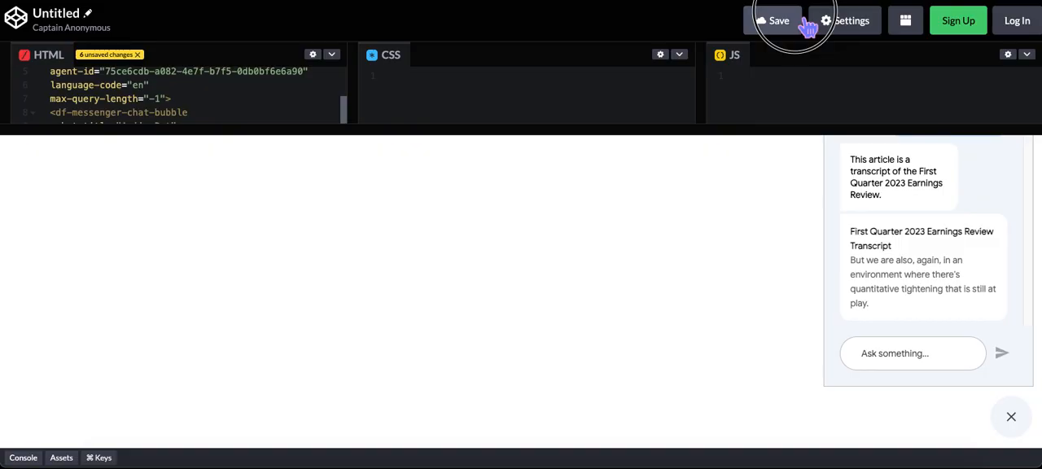
click(1012, 418)
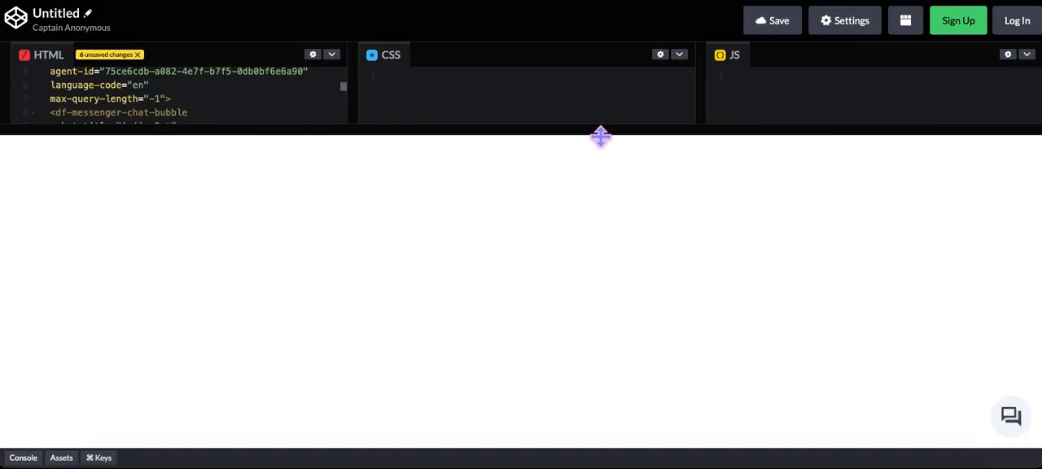
Step: Add the attribute chat-height=350 on a new line below chat-title in the df-messenger-chat-bubble tag
drag(591, 134, 603, 302)
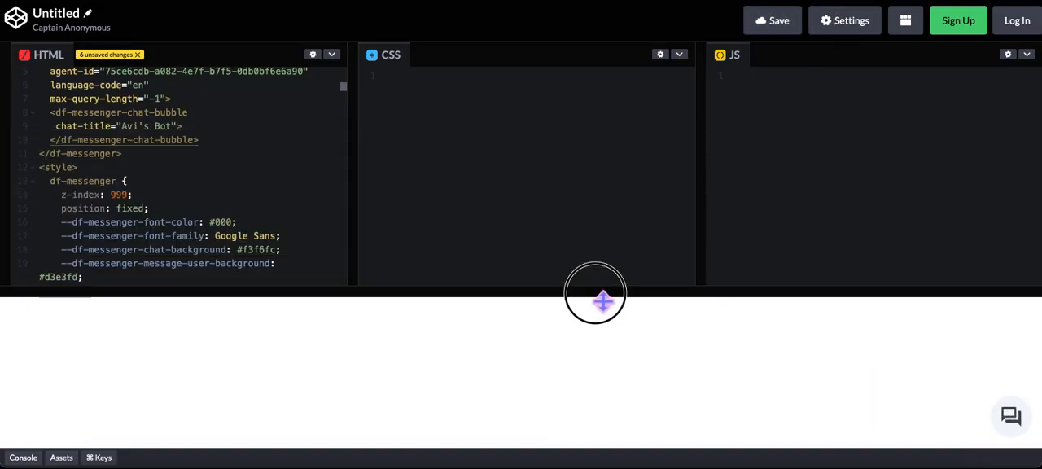
click(199, 144)
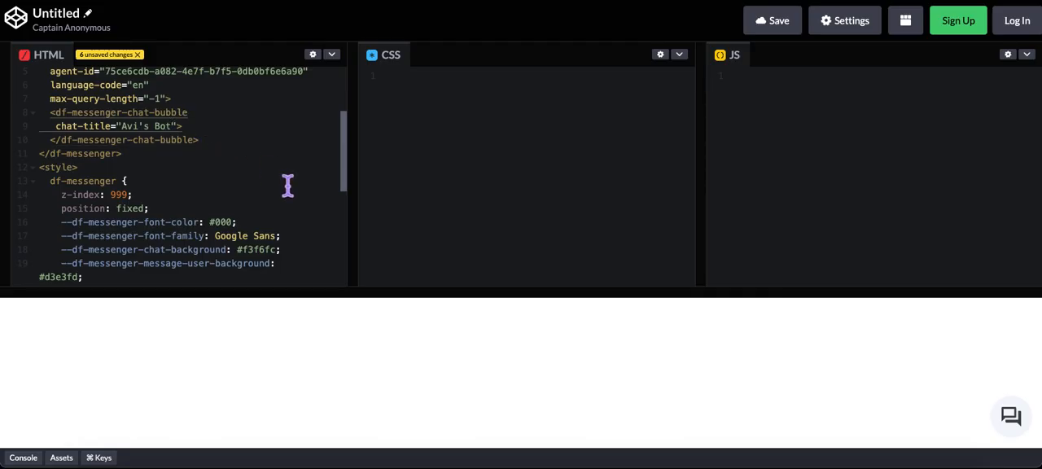
click(180, 129)
key(Return)
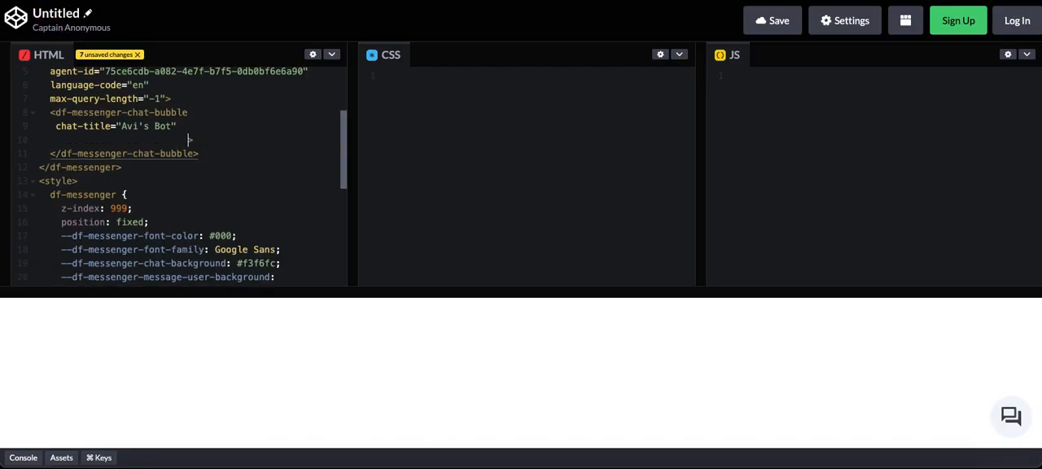
key(BackSpace)
key(BackSpace)
key(BackSpace)
key(BackSpace)
key(BackSpace)
key(BackSpace)
text(chat-height=350)
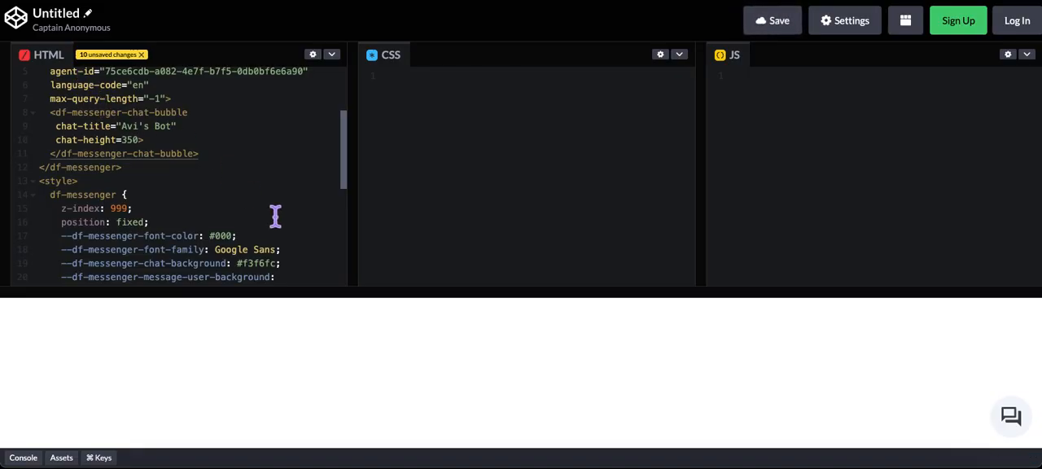
Step: Open the chat window in an enlarged preview, check its title and height, and minimize it again
drag(497, 294, 514, 171)
click(1010, 417)
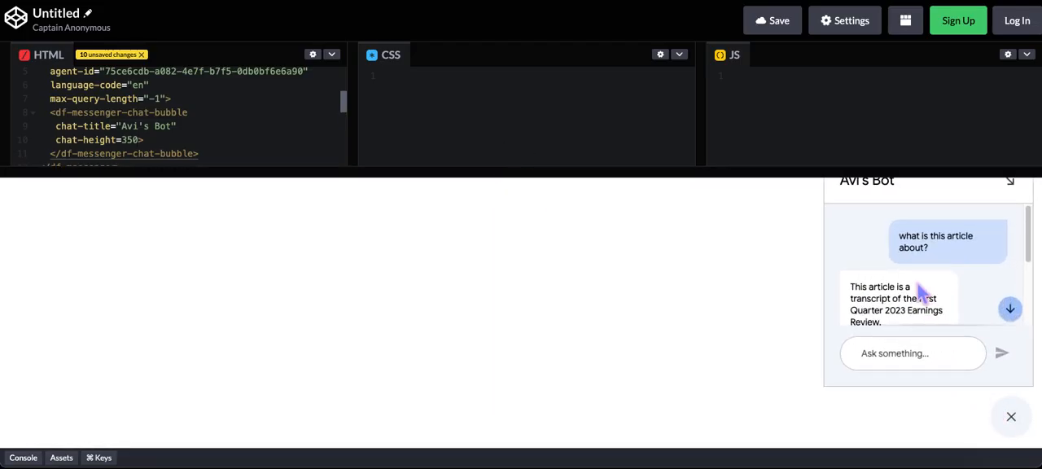
drag(736, 171, 737, 136)
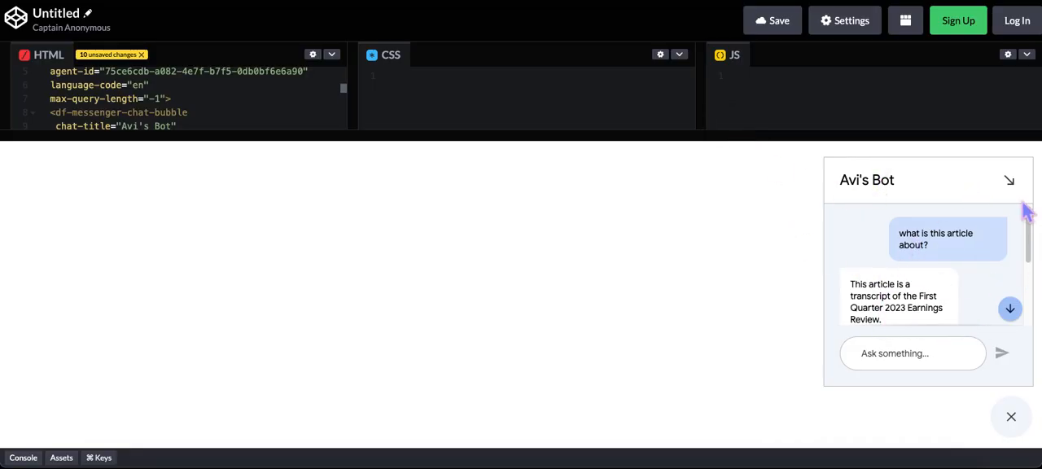
click(1011, 181)
drag(641, 149, 584, 318)
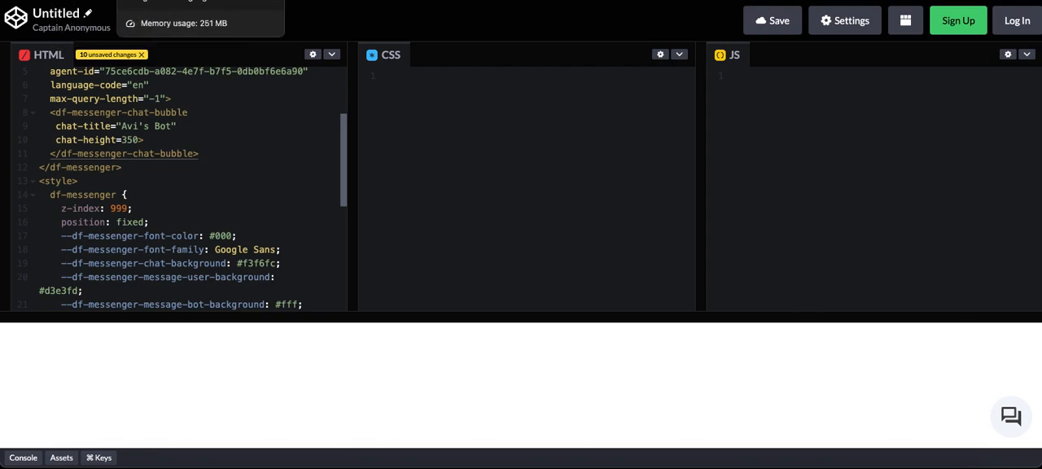
Step: Switch to the Dialogflow CX console, open the earningscriptbot agent settings, and review the General options for locking, logging and BigQuery export
click(196, 1)
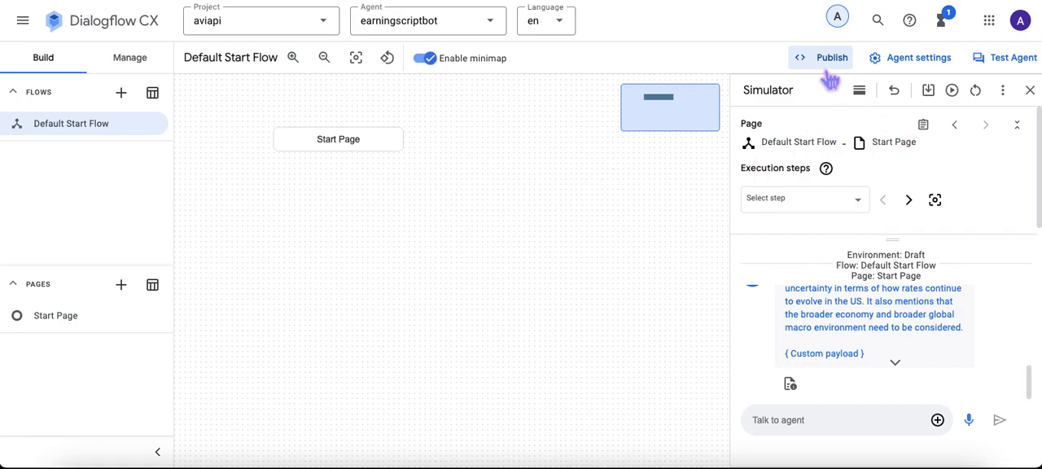
click(890, 67)
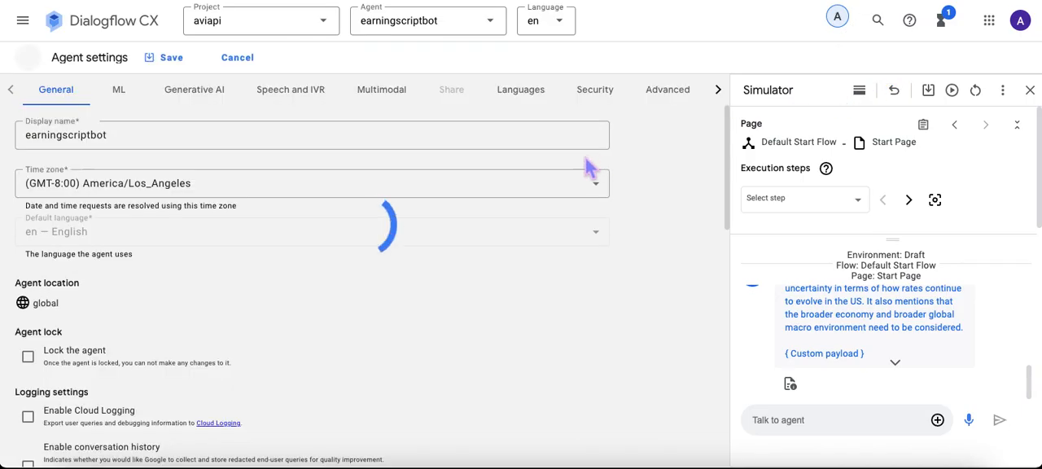
scroll(276, 285, down, 3)
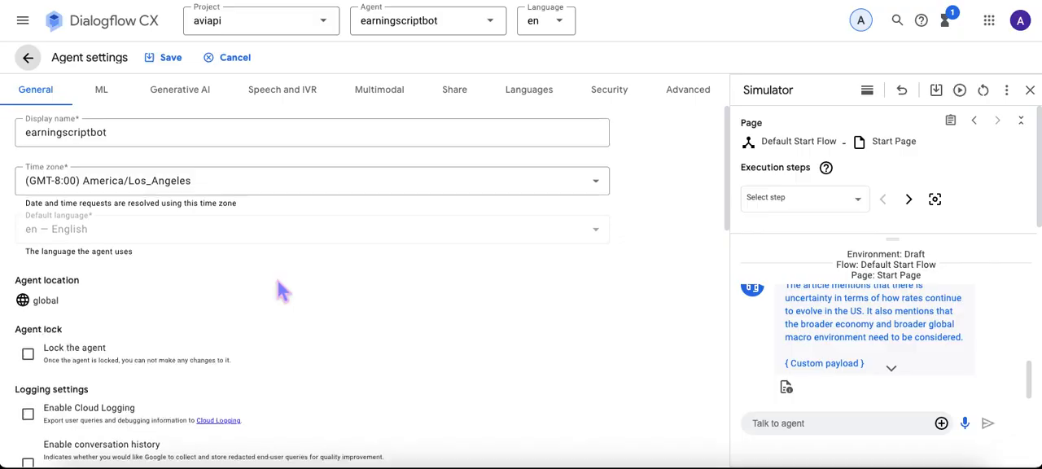
scroll(252, 284, up, 3)
scroll(254, 281, down, 8)
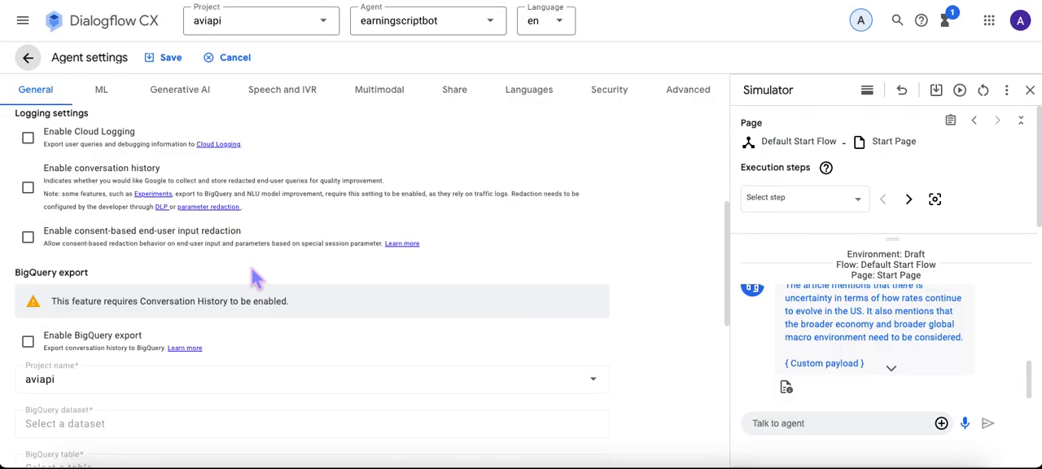
scroll(258, 278, up, 2)
scroll(259, 281, up, 1)
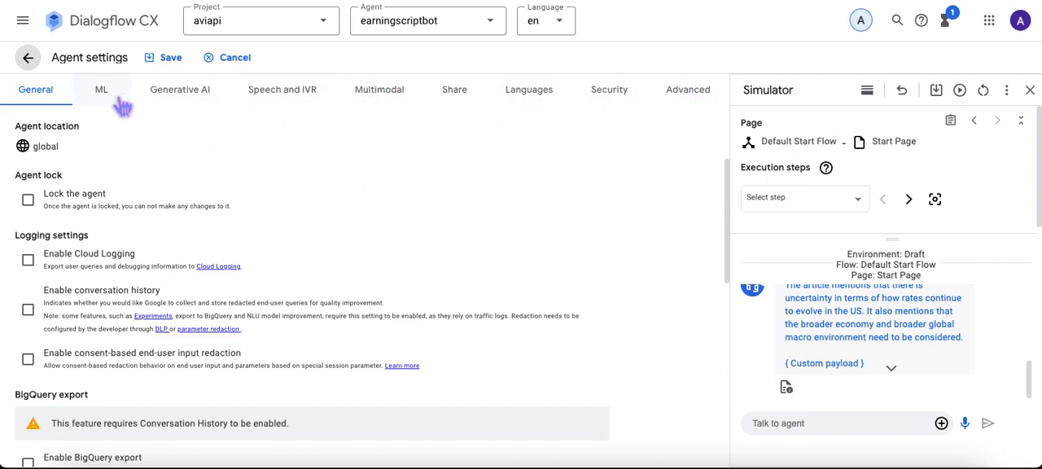
Step: Review the Speech and IVR options for text-to-speech and speech-to-text, and leave the agent settings, saving the pending changes
click(303, 101)
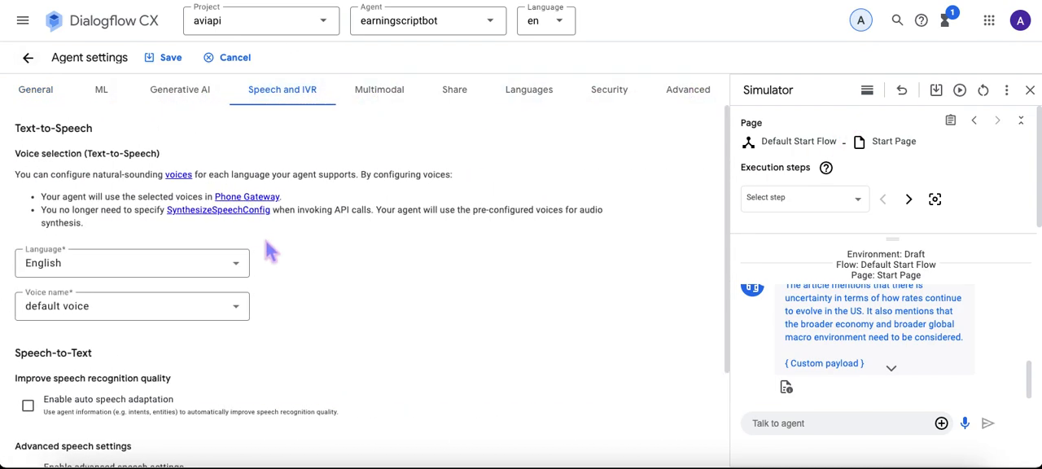
scroll(313, 293, down, 2)
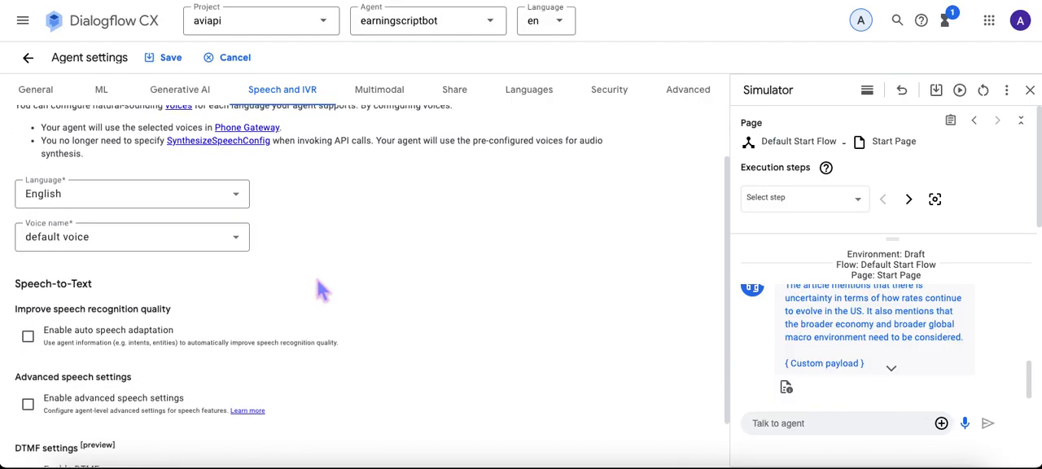
scroll(314, 285, up, 2)
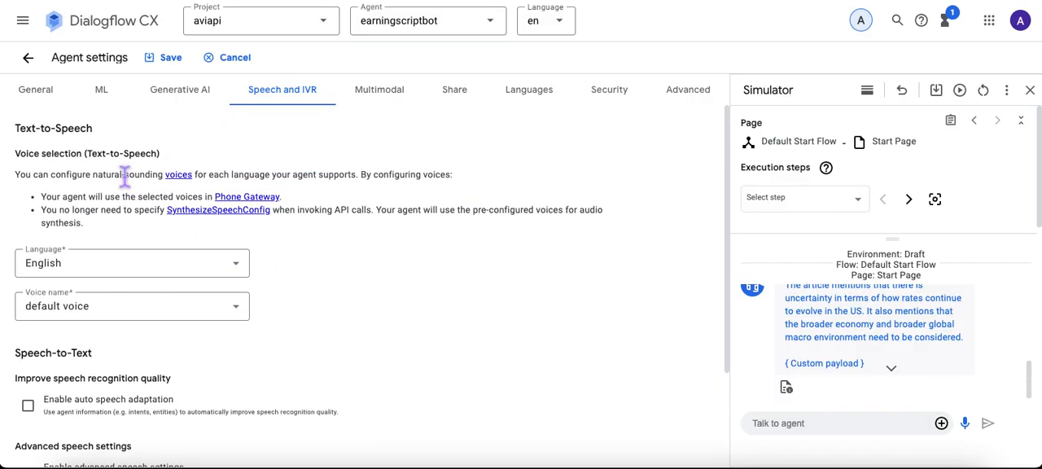
scroll(411, 303, down, 2)
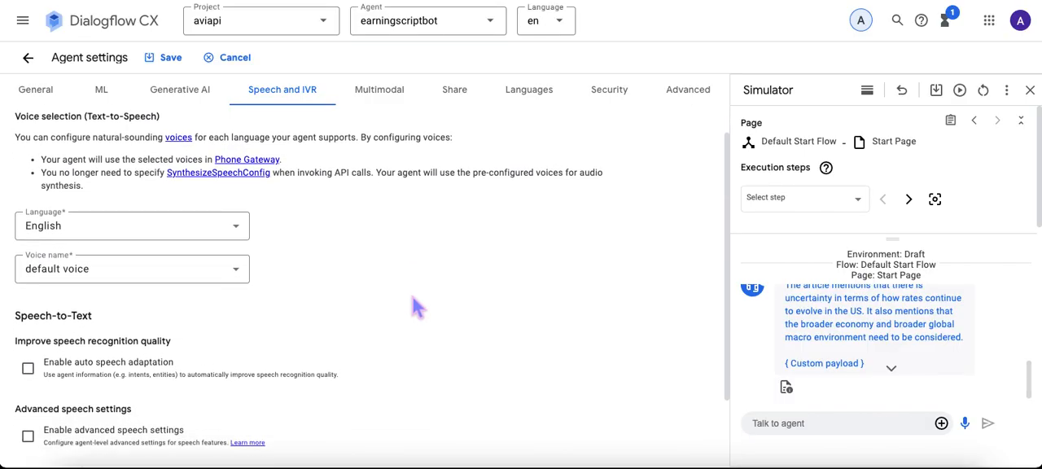
scroll(404, 298, down, 1)
scroll(404, 297, up, 3)
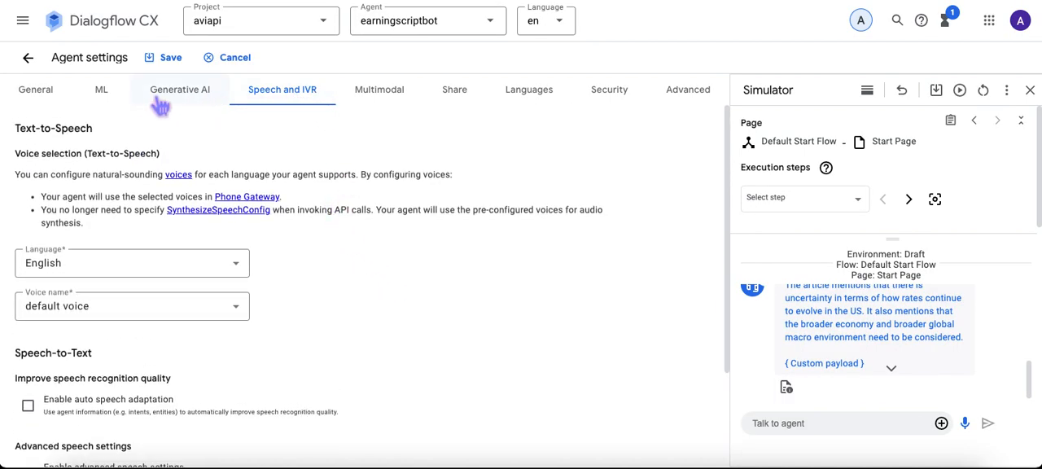
click(43, 91)
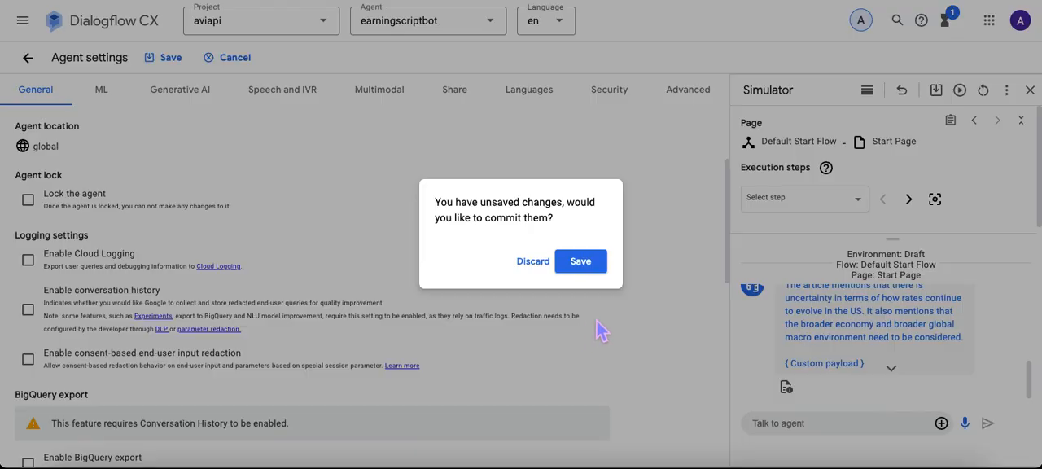
click(570, 267)
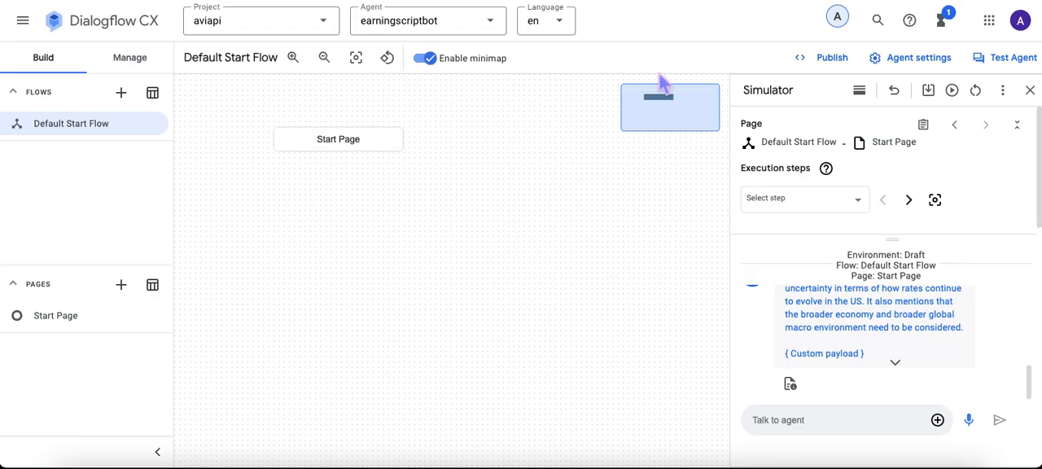
Step: View the agent's Conversation History page and its Analytics dashboard
click(134, 65)
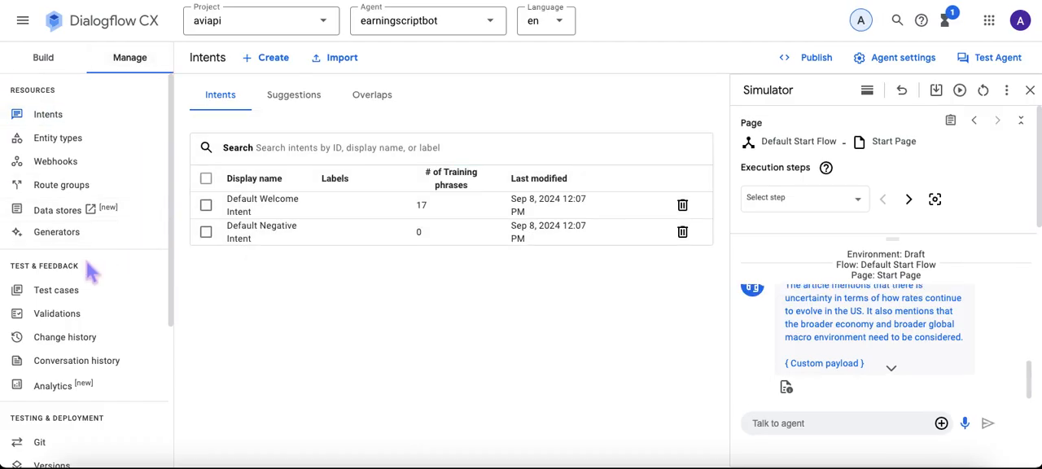
click(84, 371)
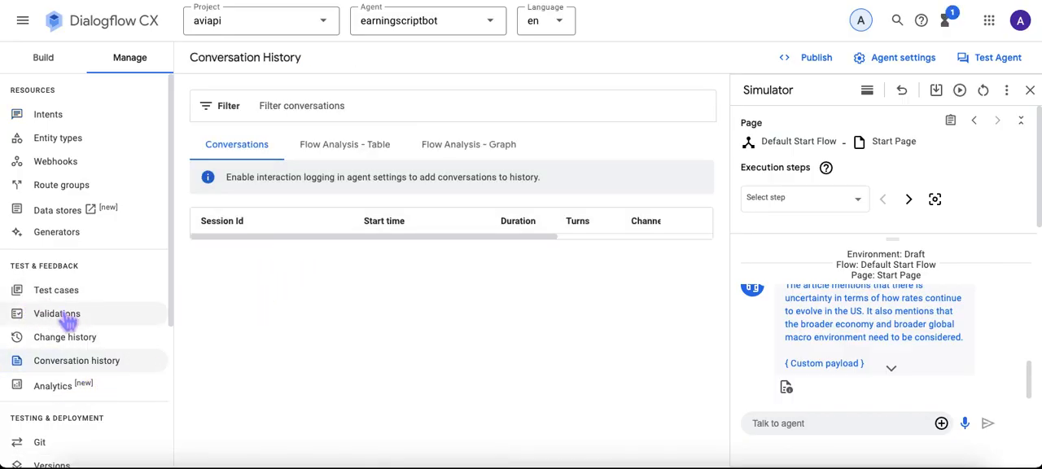
click(57, 388)
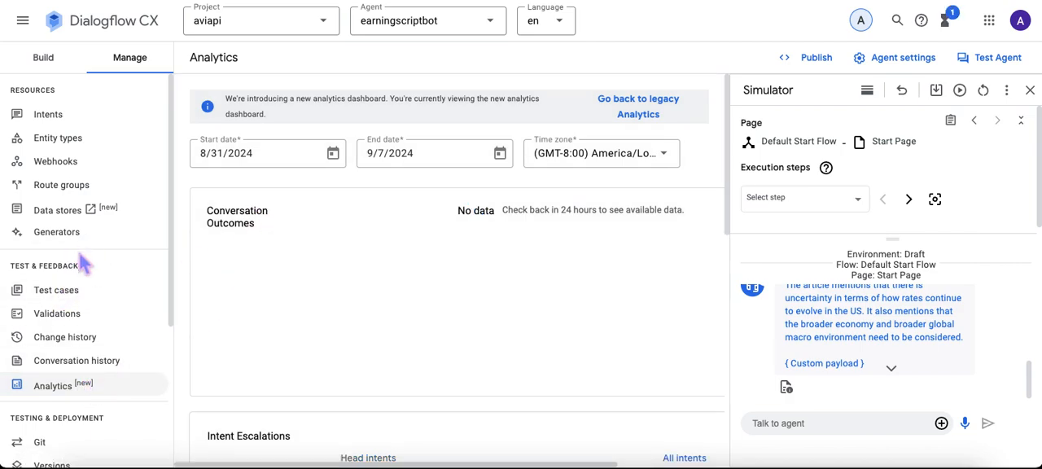
Step: View the agent's Integrations page with the simulator closed, and return to the Build view
scroll(96, 276, down, 2)
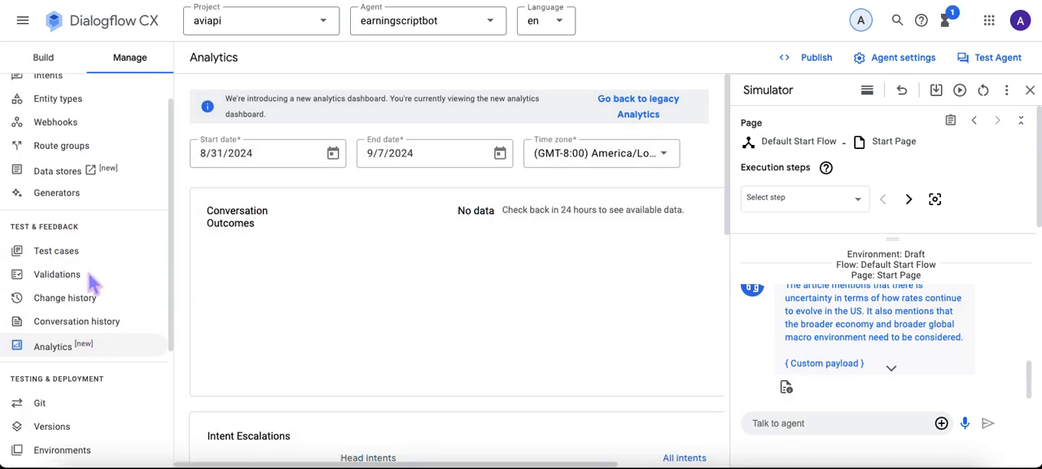
scroll(96, 285, down, 3)
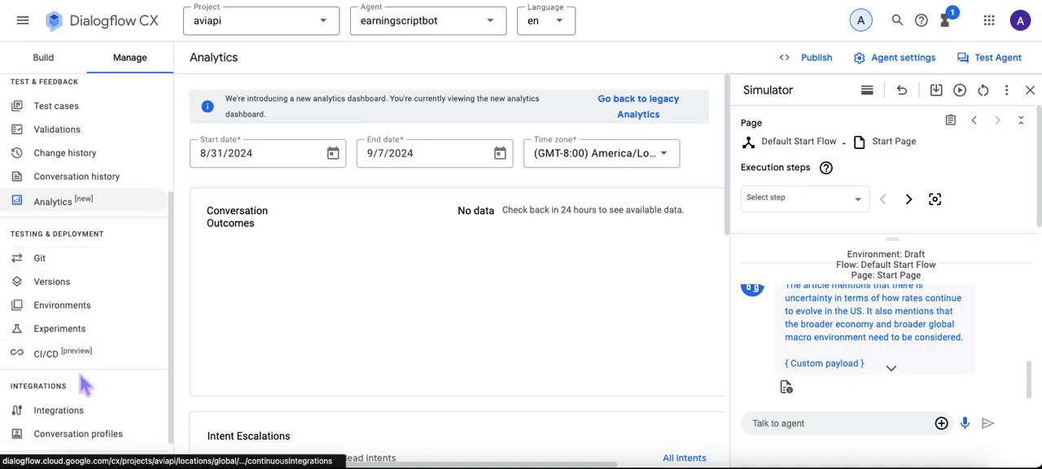
scroll(95, 372, up, 4)
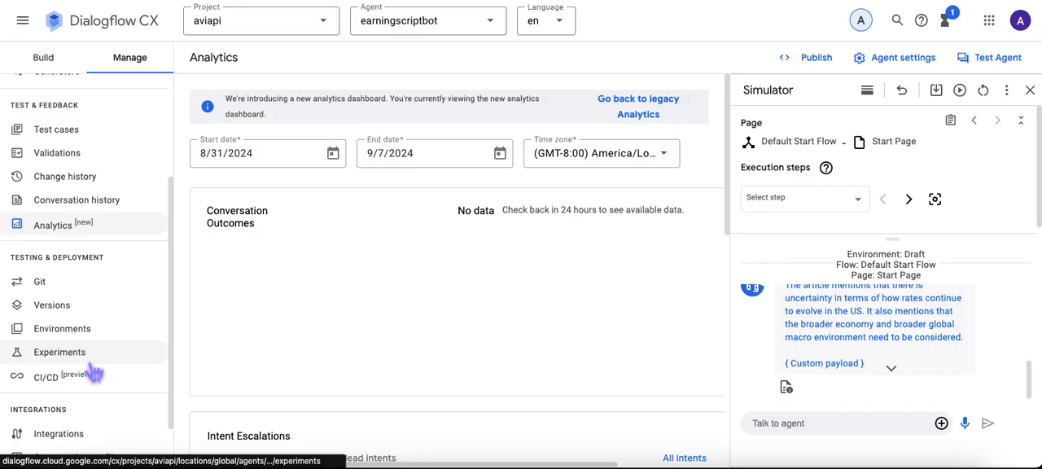
scroll(93, 371, up, 1)
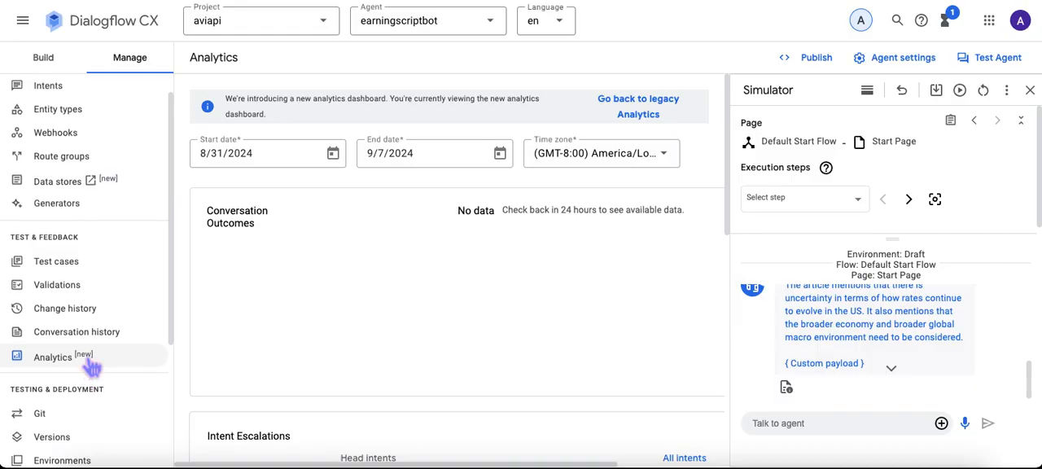
scroll(92, 368, down, 5)
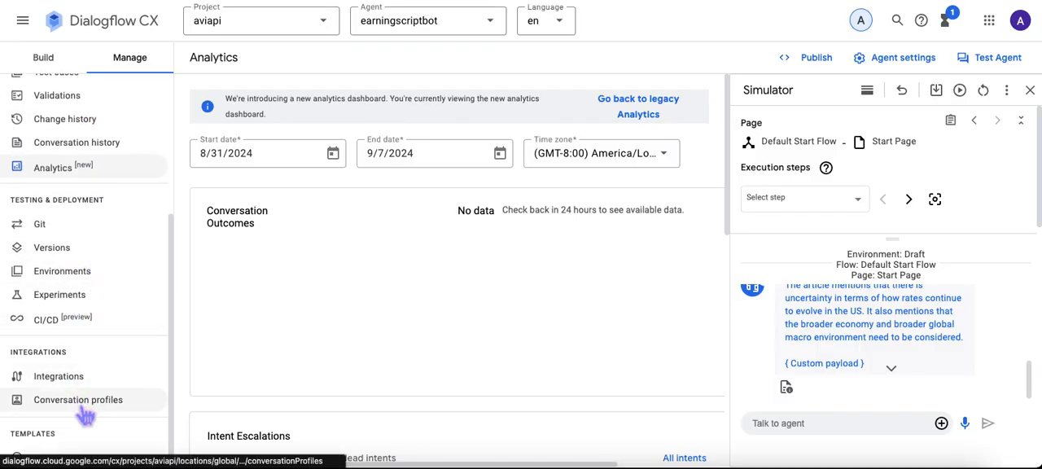
click(81, 380)
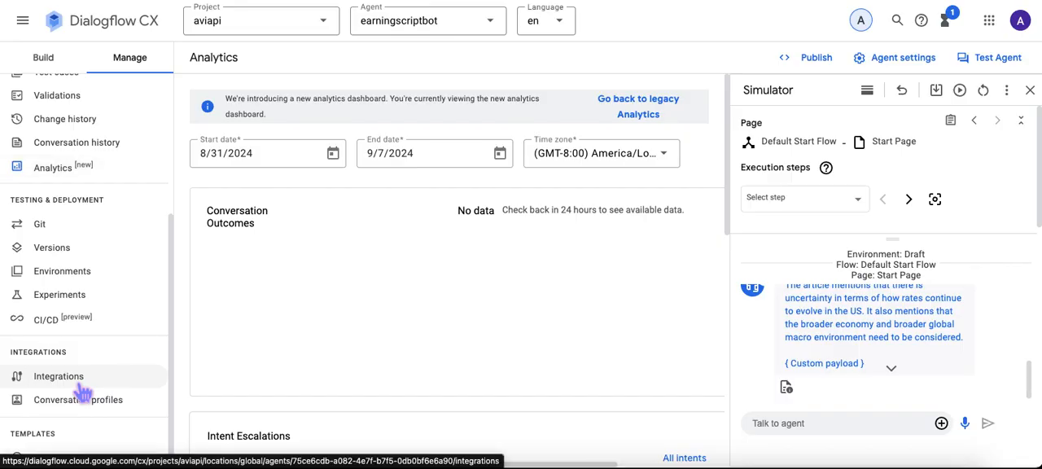
click(723, 434)
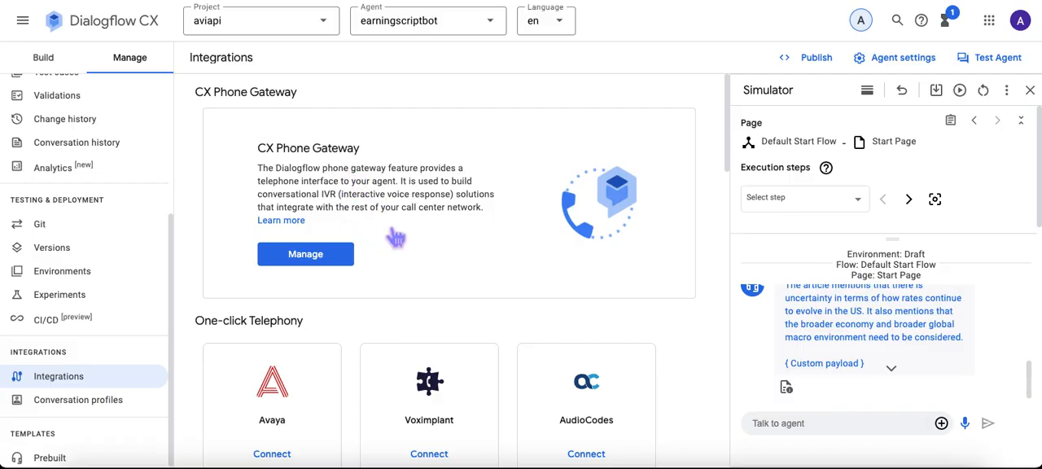
click(1029, 90)
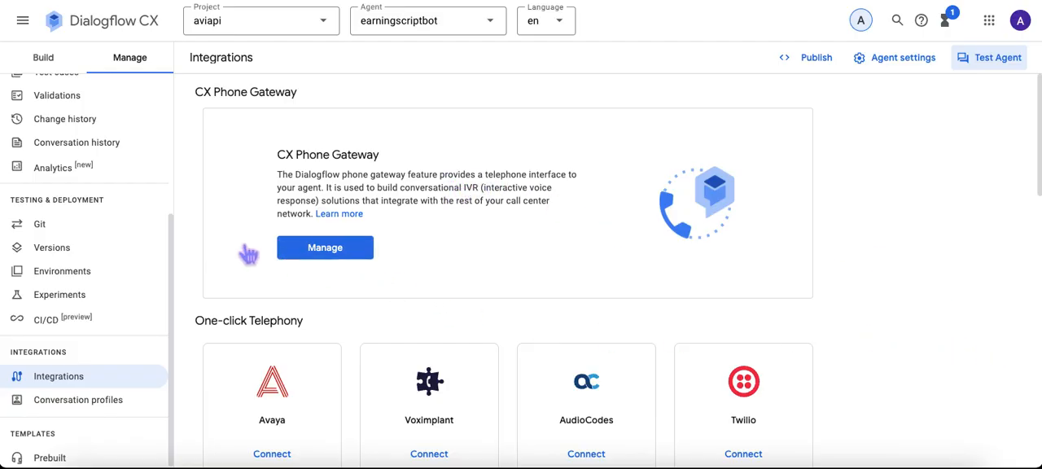
scroll(130, 203, up, 3)
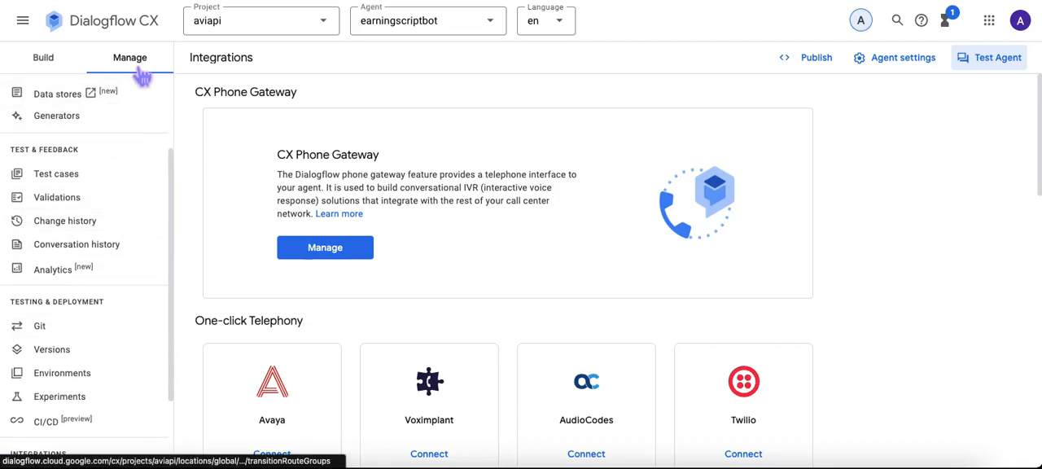
click(72, 63)
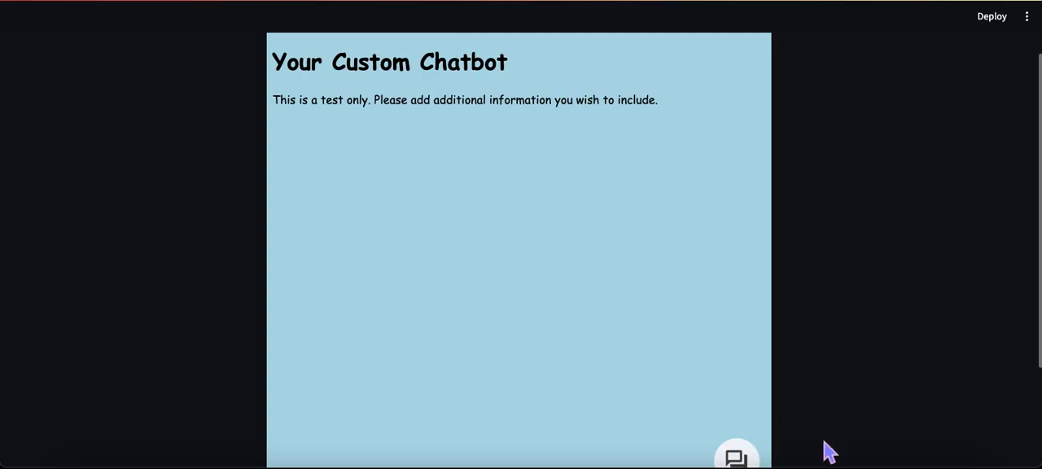
Step: Switch to demo_vai.py in Spyder, highlight the HTML page block and the height=650 argument of components.html, and return to the Streamlit page
click(849, 464)
scroll(185, 188, up, 5)
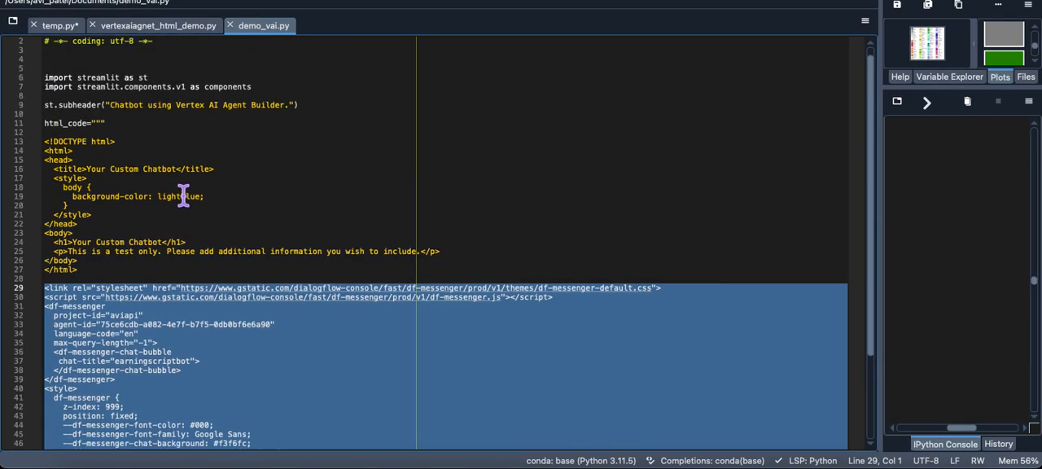
scroll(281, 203, down, 1)
drag(114, 239, 44, 114)
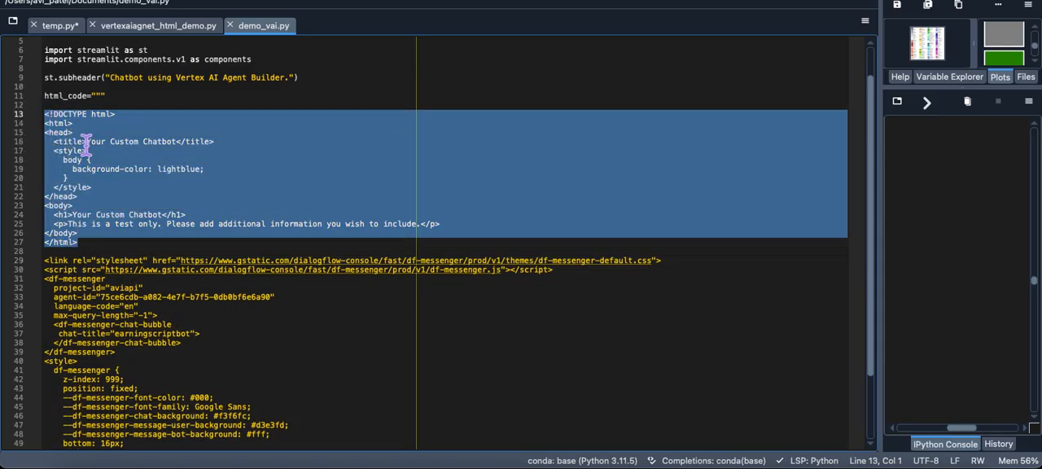
scroll(143, 232, down, 3)
drag(171, 434, 222, 432)
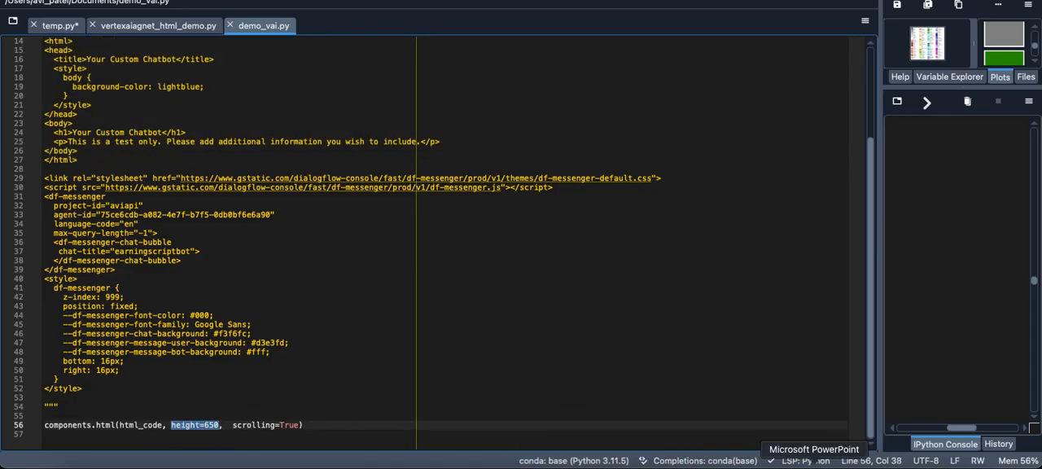
click(557, 462)
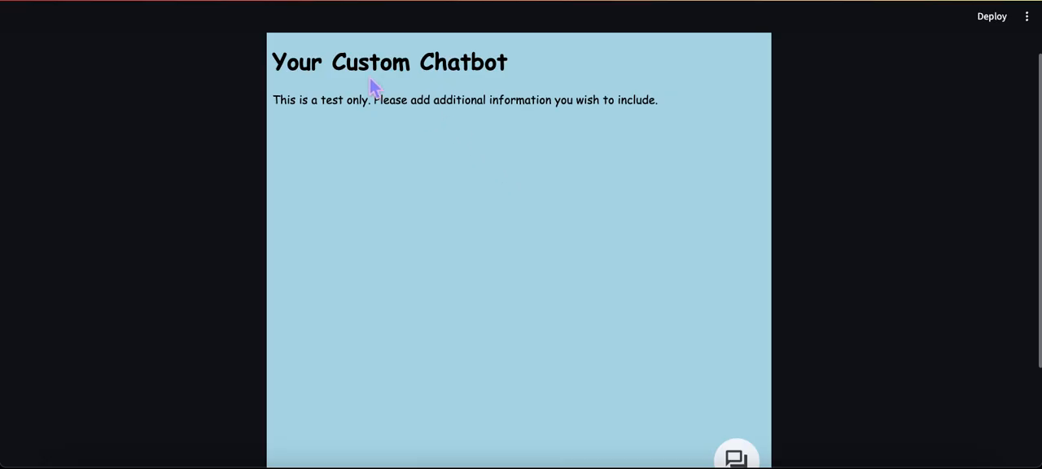